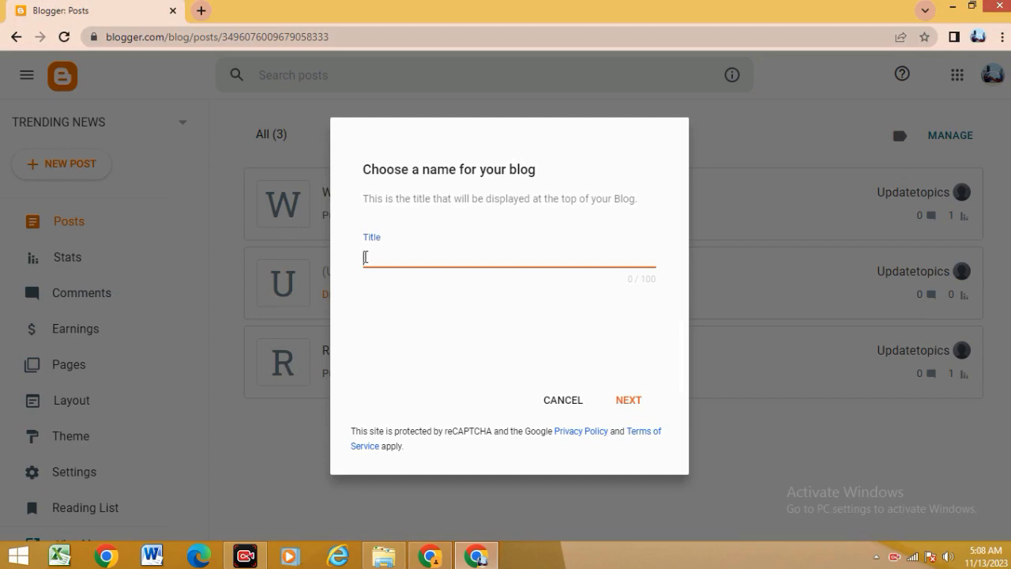
- Title the new blog "moivesplay" and try moviesplay23 as its blogspot.com address
{"action": "type", "text": "moivesplay"}
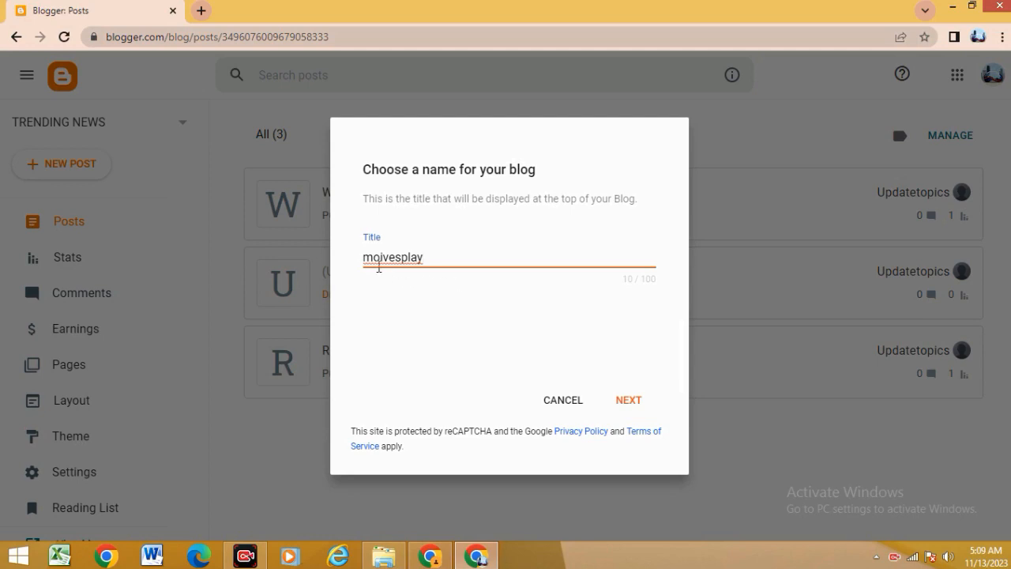
{"action": "left_click", "coordinate": [627, 403]}
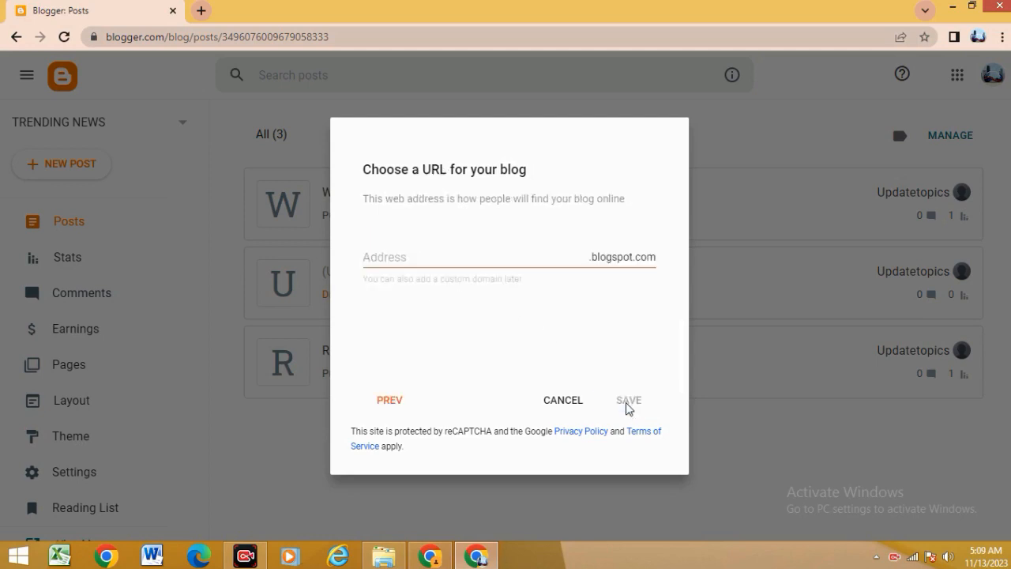
{"action": "left_click", "coordinate": [373, 254]}
{"action": "type", "text": "moviespla"}
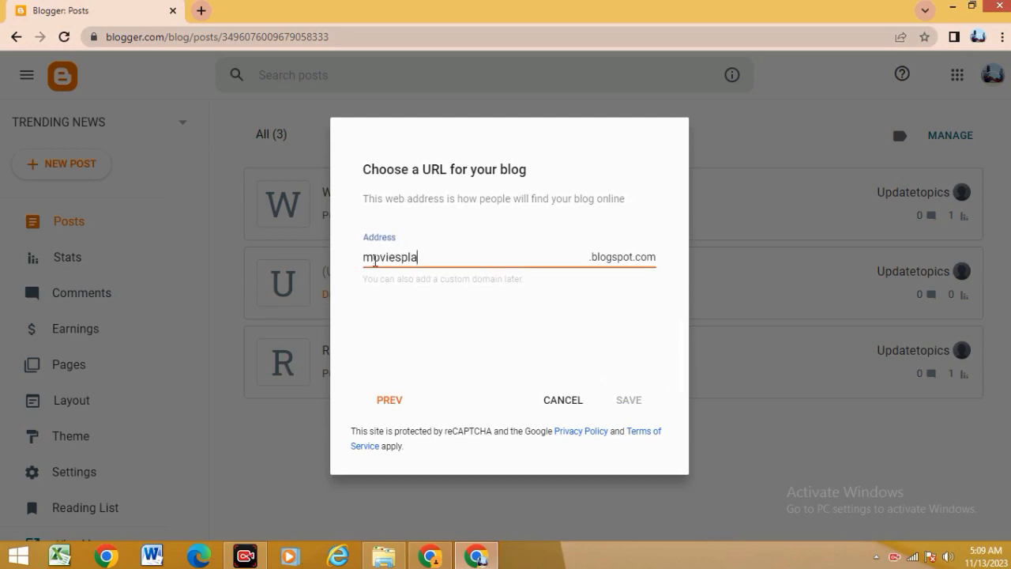
{"action": "type", "text": "y23"}
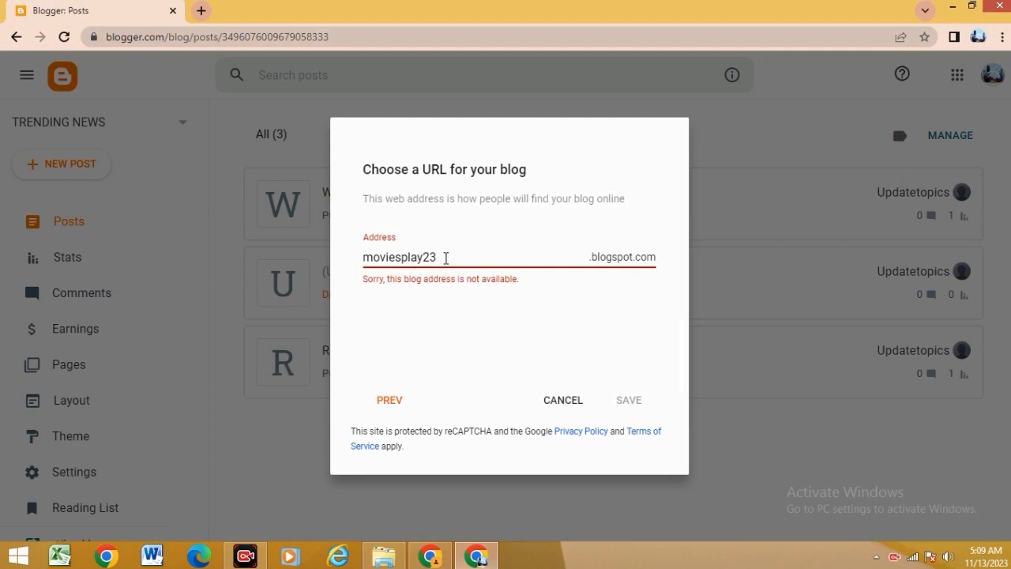
- Change the blog address to moviesplay12 and save the new blog
{"action": "key", "text": "BackSpace"}
{"action": "key", "text": "BackSpace"}
{"action": "type", "text": "12"}
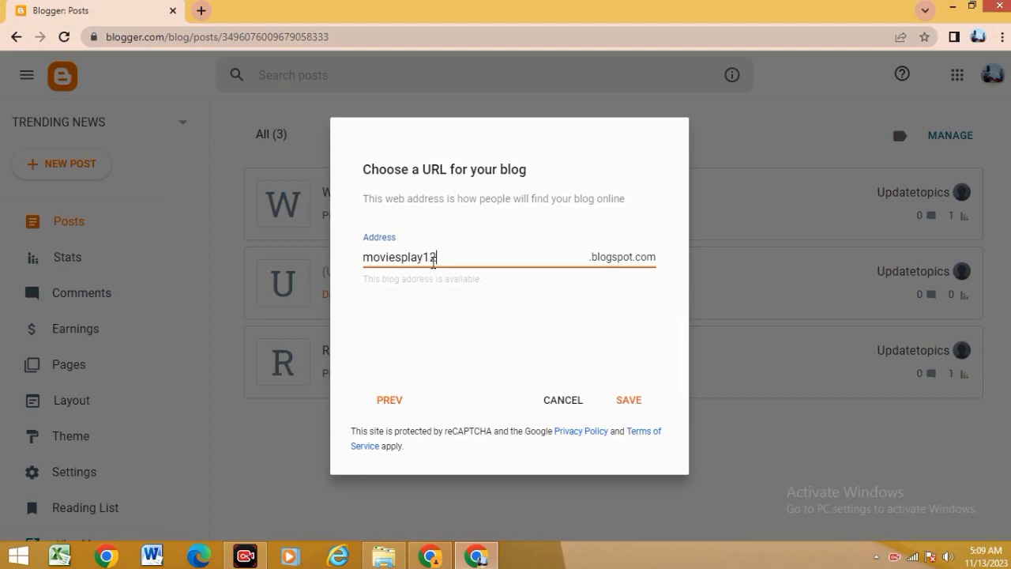
{"action": "left_click", "coordinate": [630, 401]}
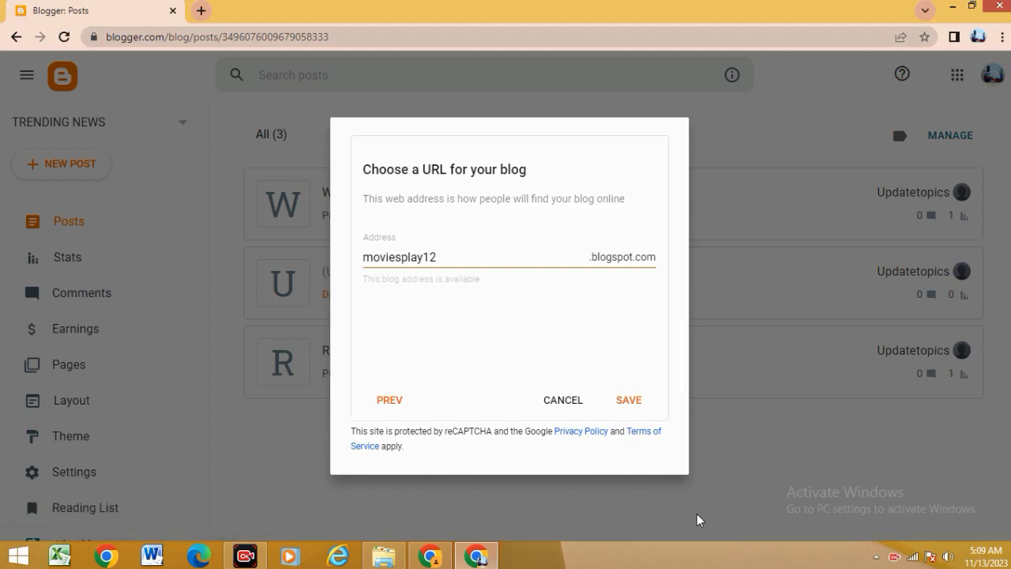
{"action": "left_click", "coordinate": [633, 403]}
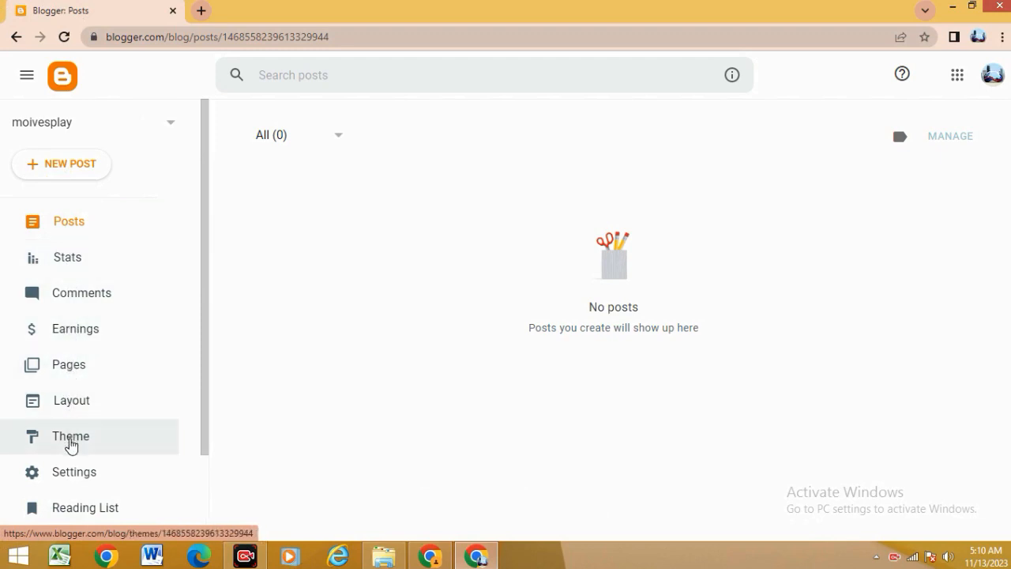
- View the live moivesplay blog, and return to its Blogger dashboard
{"action": "scroll", "coordinate": [71, 445], "scroll_direction": "down", "scroll_amount": 2}
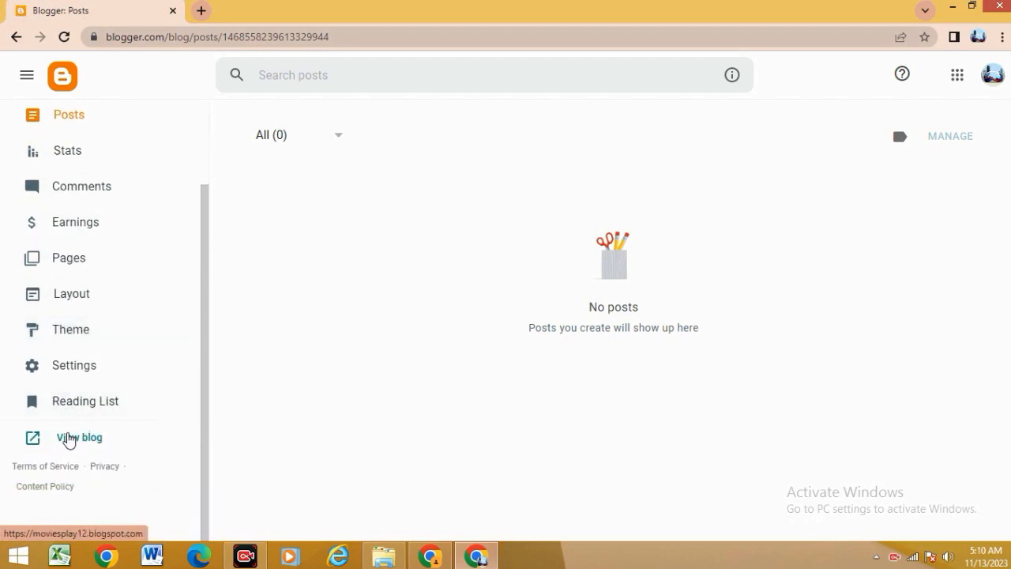
{"action": "left_click", "coordinate": [69, 439]}
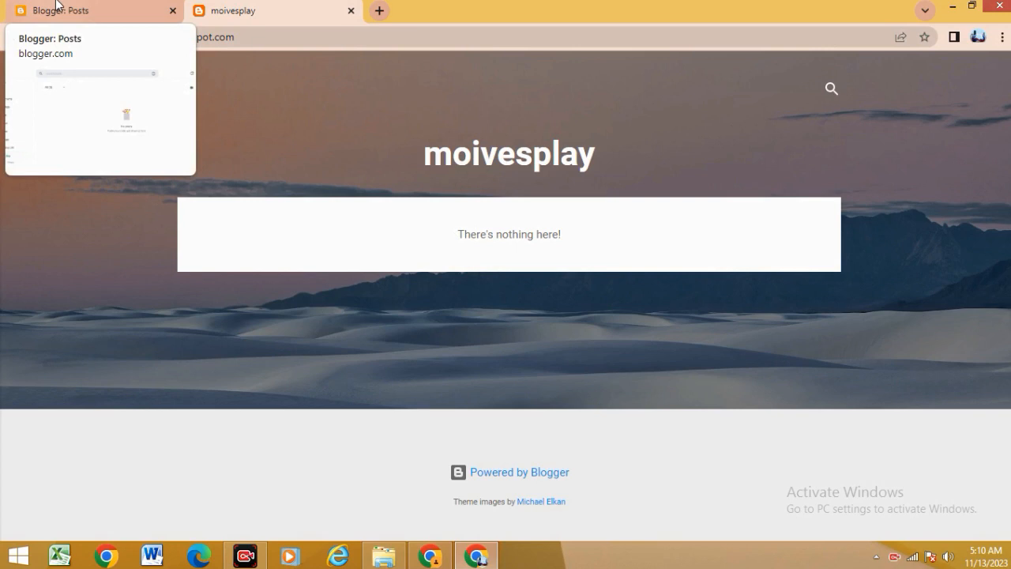
{"action": "left_click", "coordinate": [55, 5]}
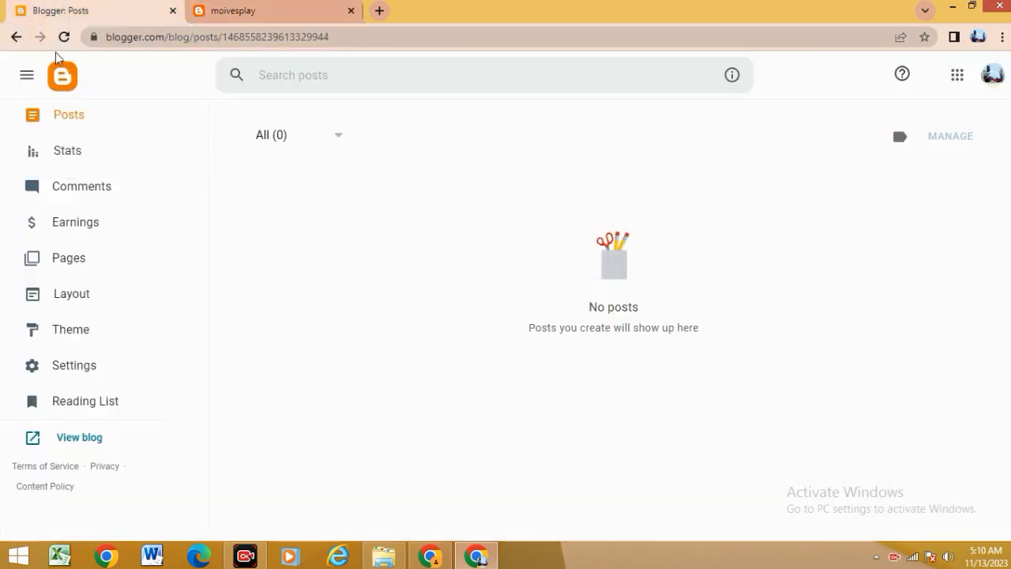
- Restore the blog's theme from the Movies On Free Version XML file in the Movies-On-Free-Version folder under Music
{"action": "left_click", "coordinate": [61, 337]}
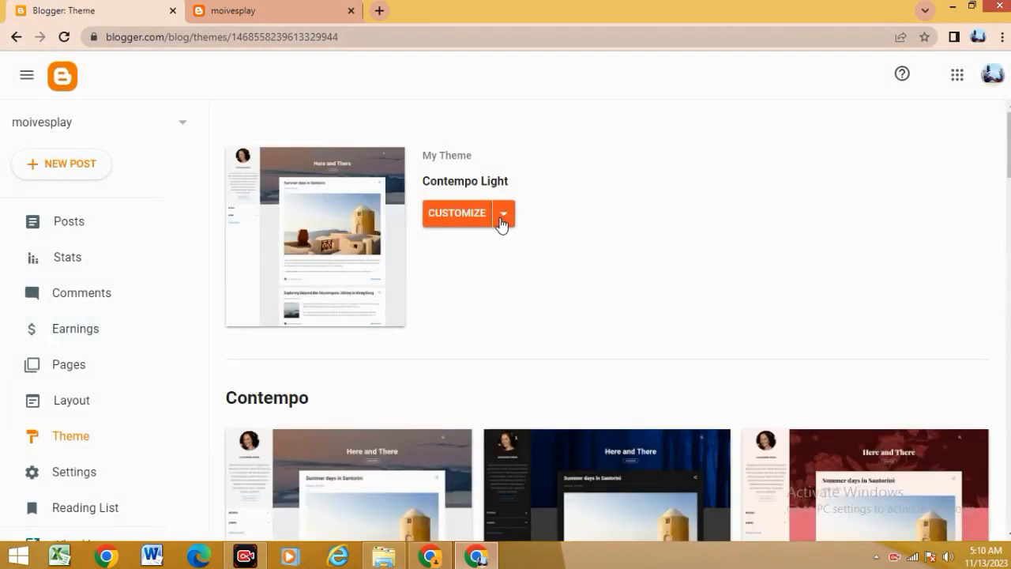
{"action": "left_click", "coordinate": [502, 215]}
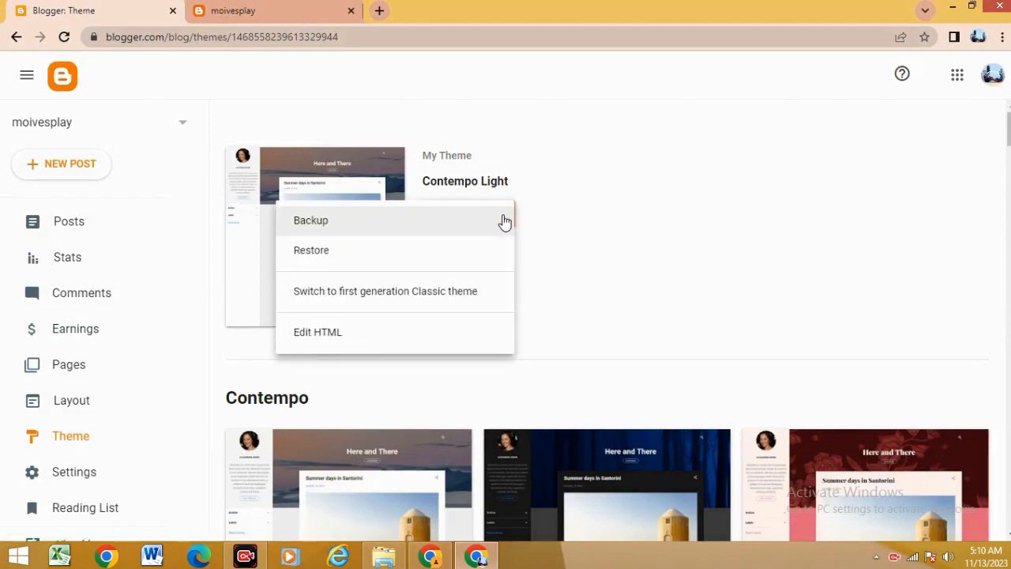
{"action": "left_click", "coordinate": [312, 253]}
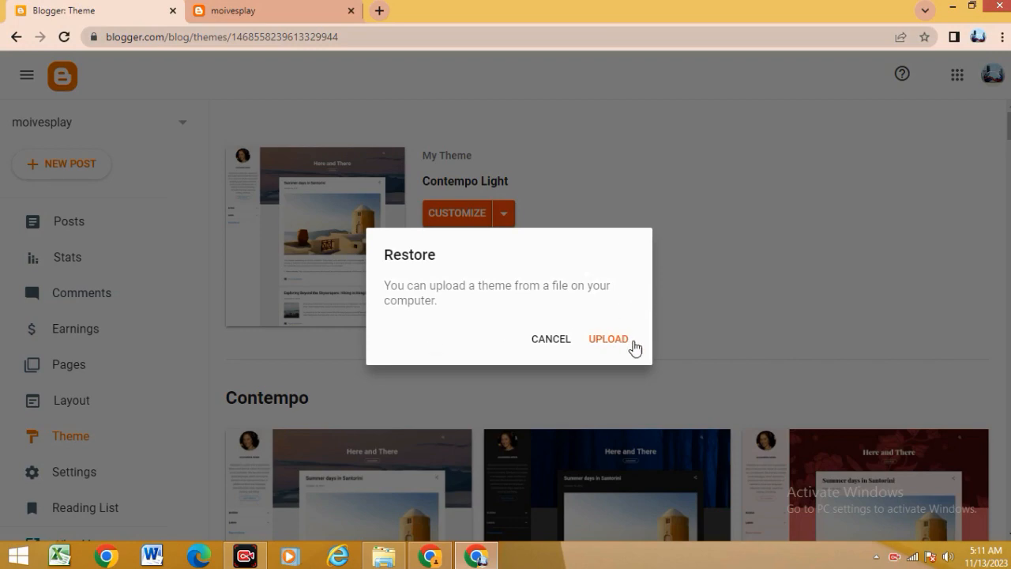
{"action": "left_click", "coordinate": [602, 346]}
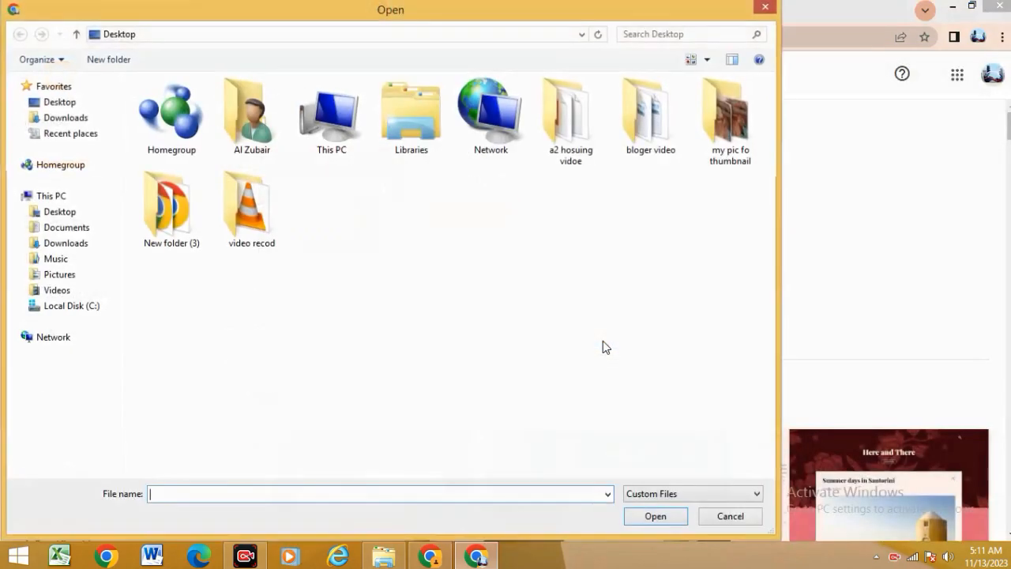
{"action": "left_click", "coordinate": [60, 260]}
{"action": "double_click", "coordinate": [190, 107]}
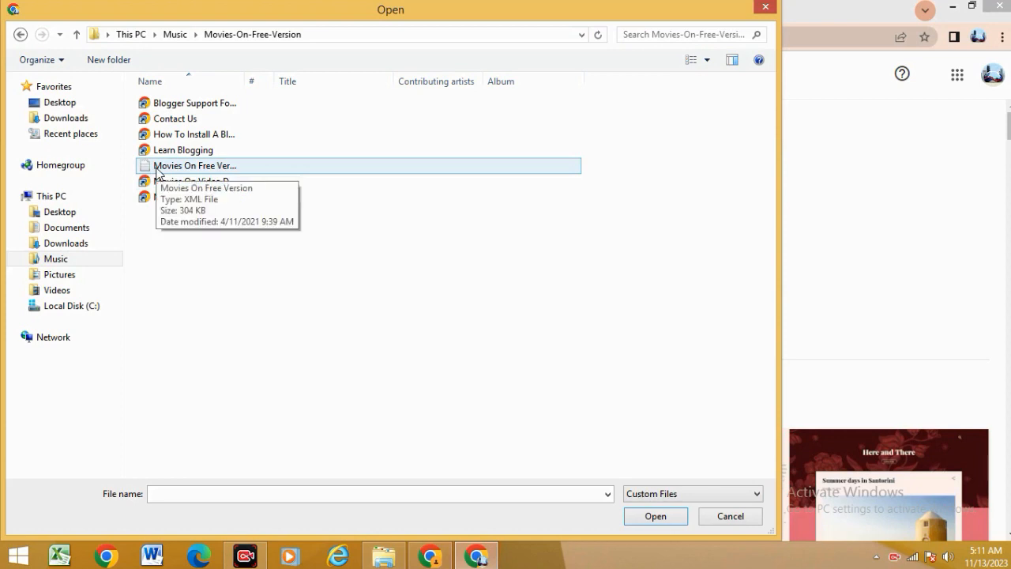
{"action": "left_click", "coordinate": [162, 168]}
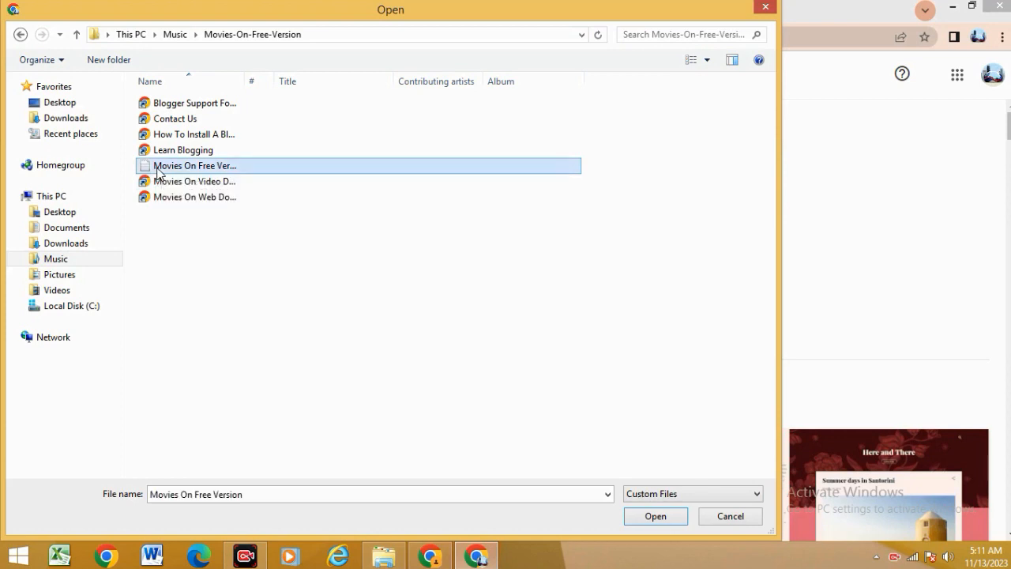
{"action": "left_click", "coordinate": [655, 516]}
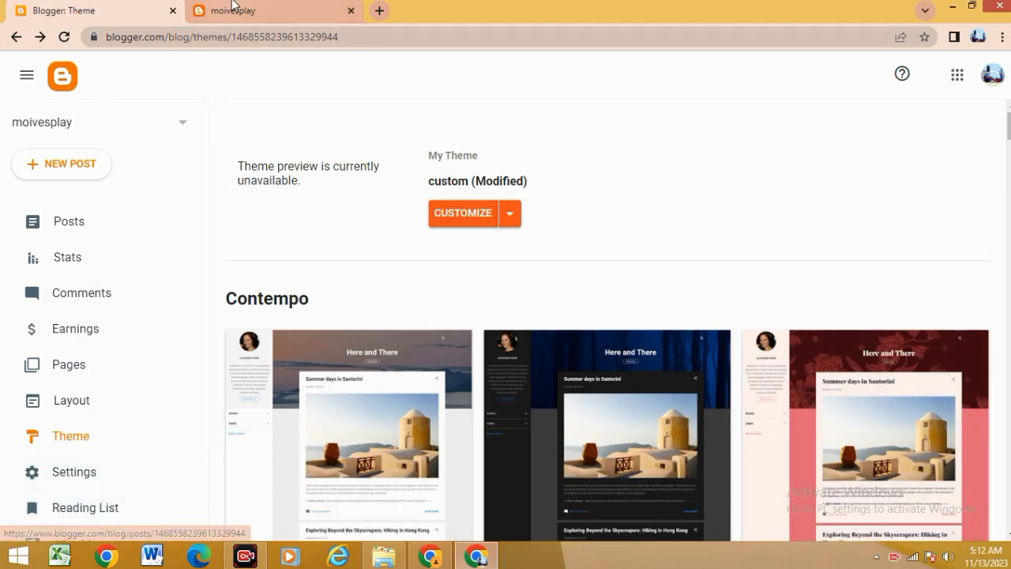
- Reload the live blog and examine the restored theme's header, navigation submenus and page layout
{"action": "left_click", "coordinate": [227, 12]}
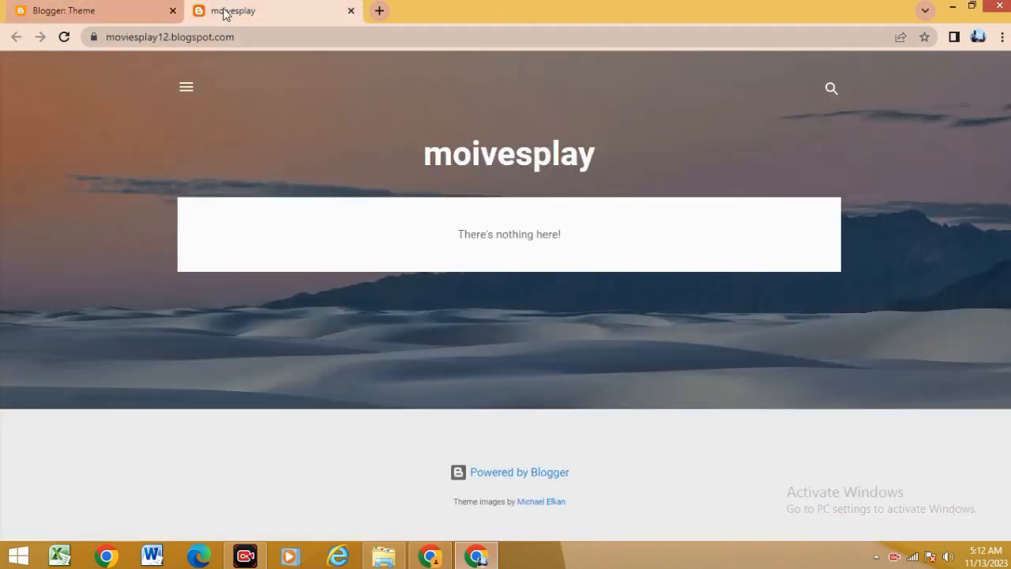
{"action": "left_click", "coordinate": [64, 37]}
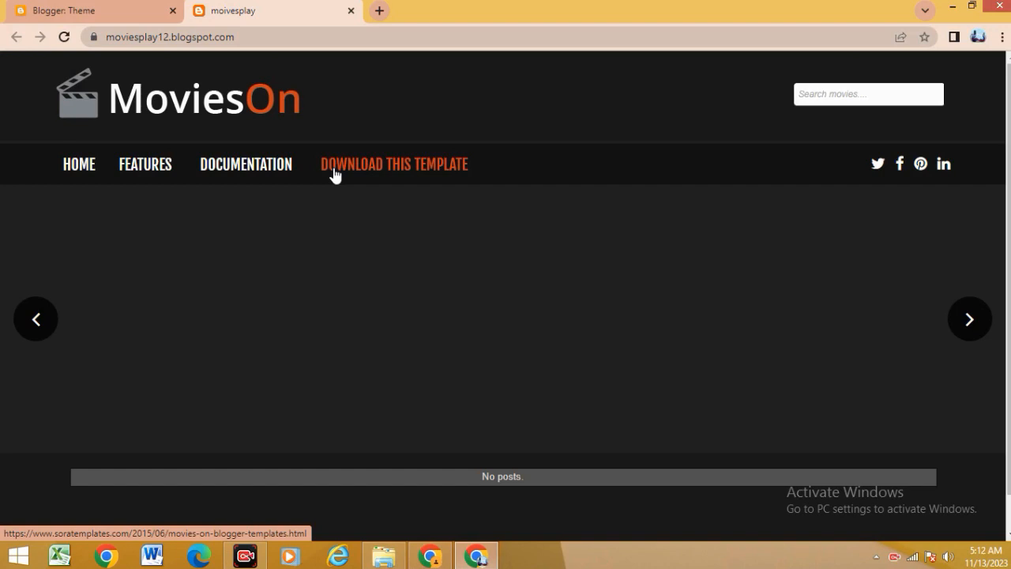
{"action": "mouse_move", "coordinate": [248, 176]}
{"action": "mouse_move", "coordinate": [156, 175]}
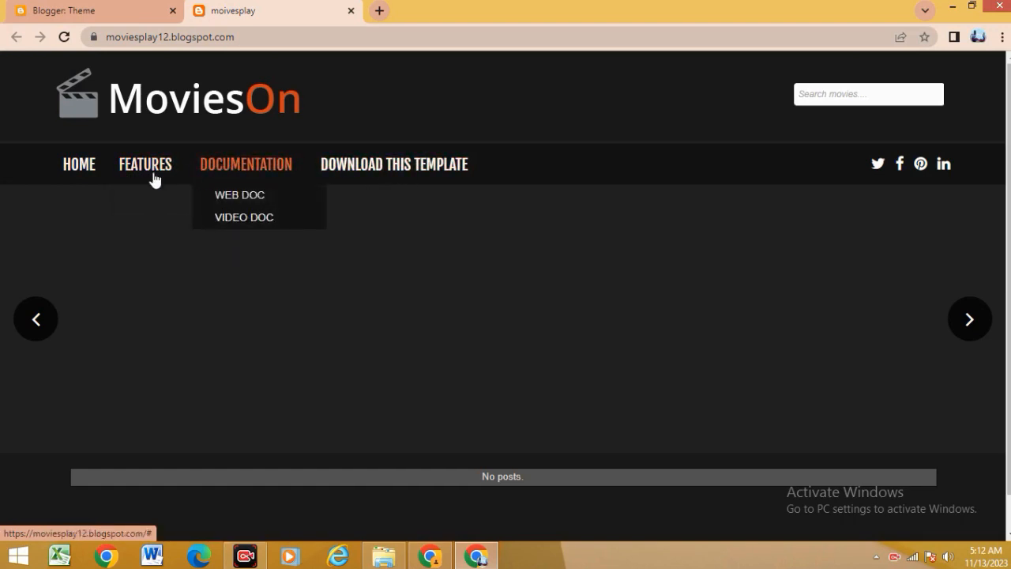
{"action": "scroll", "coordinate": [343, 375], "scroll_direction": "down", "scroll_amount": 1}
{"action": "scroll", "coordinate": [345, 367], "scroll_direction": "up", "scroll_amount": 1}
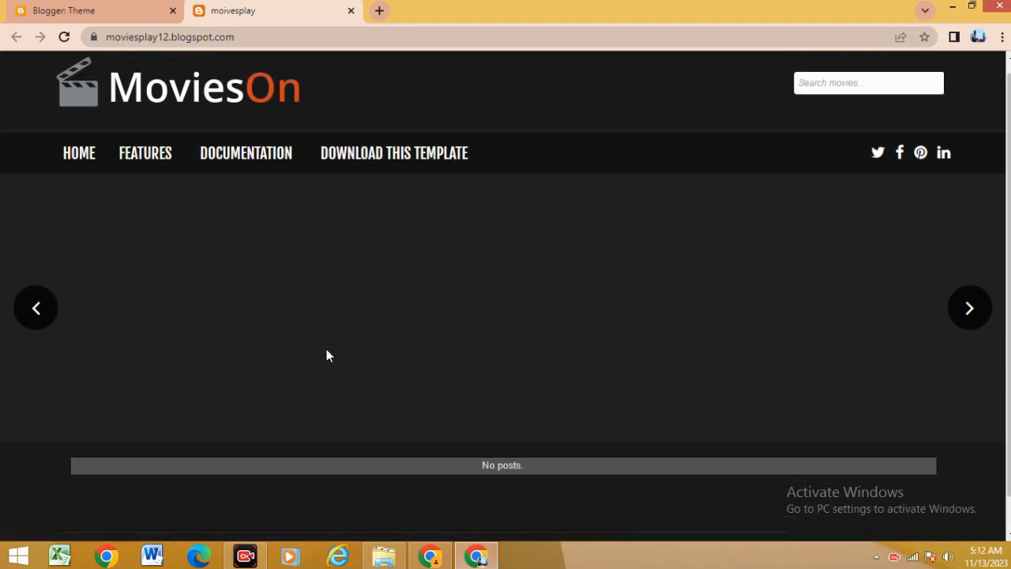
{"action": "mouse_move", "coordinate": [488, 559]}
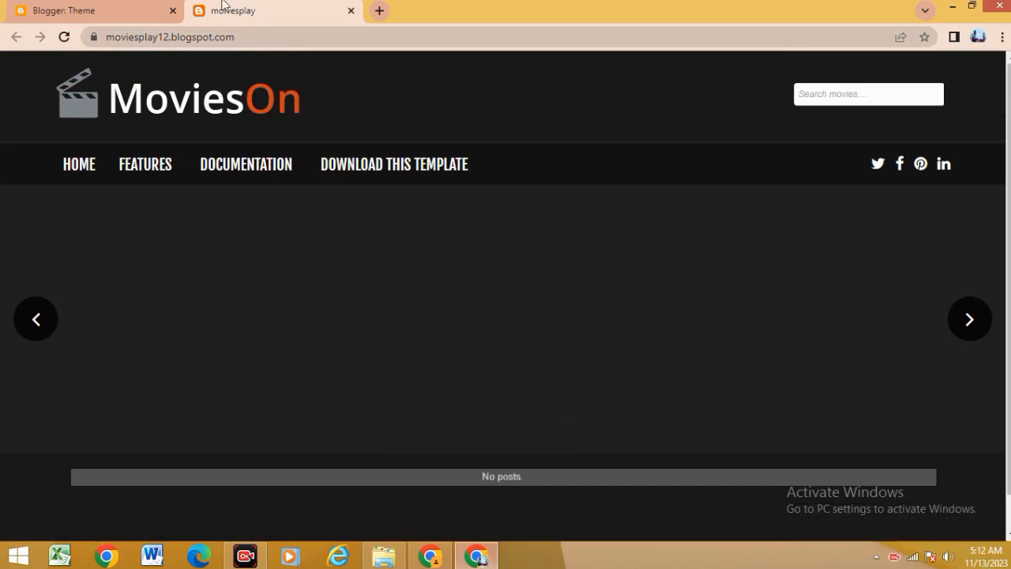
- Return to the Blogger dashboard and create a new post for the moivesplay blog
{"action": "left_click", "coordinate": [127, 8]}
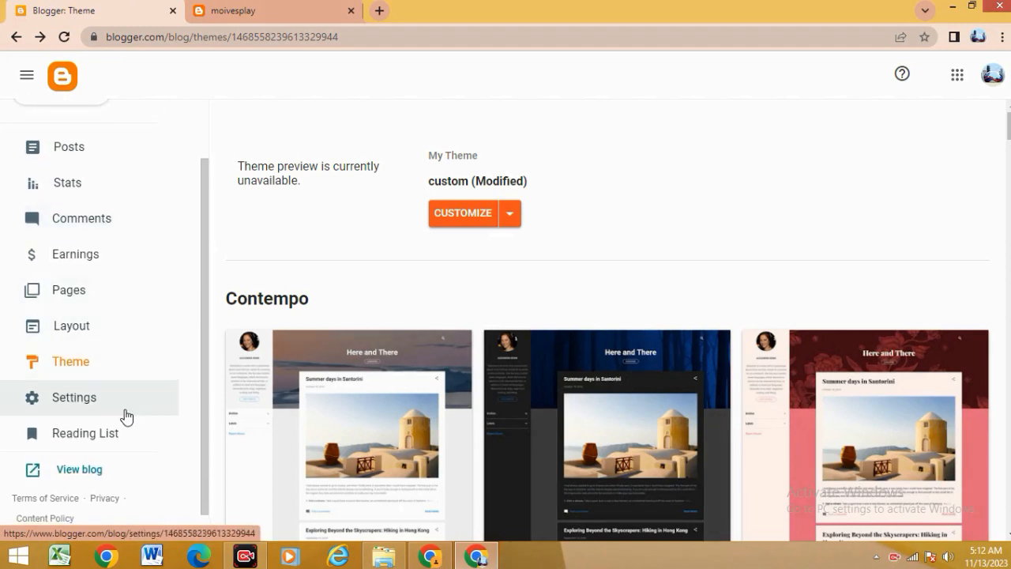
{"action": "scroll", "coordinate": [119, 413], "scroll_direction": "up", "scroll_amount": 2}
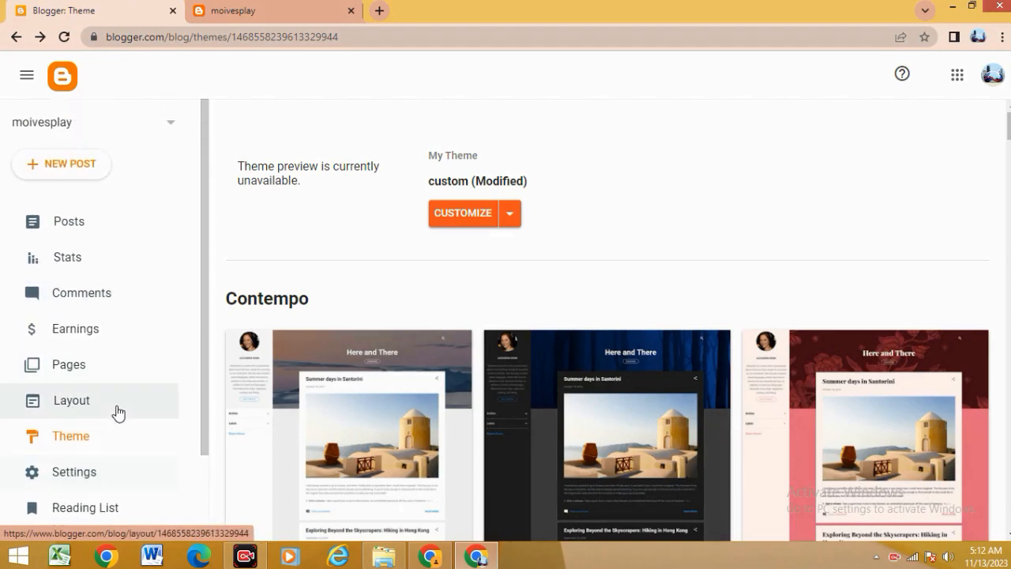
{"action": "left_click", "coordinate": [66, 169]}
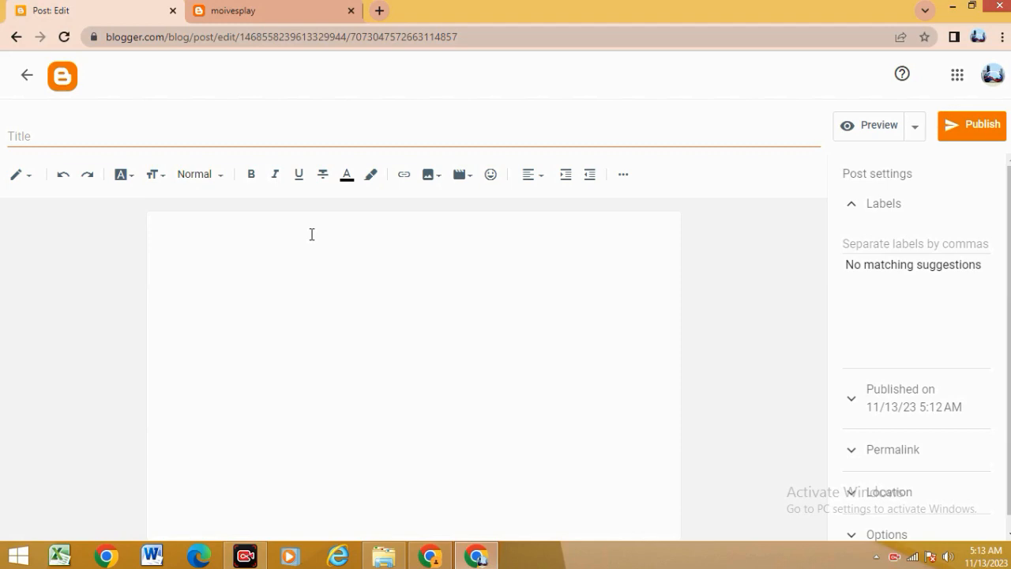
- Open Google in a new browser tab and search for "robot movies in hindi"
{"action": "left_click", "coordinate": [379, 11]}
{"action": "left_click", "coordinate": [133, 36]}
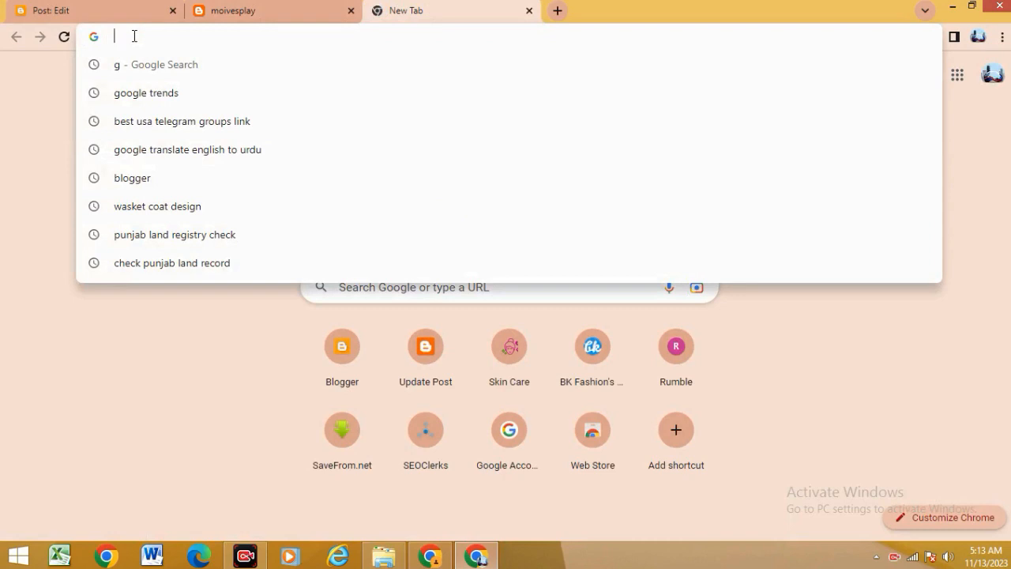
{"action": "type", "text": "g"}
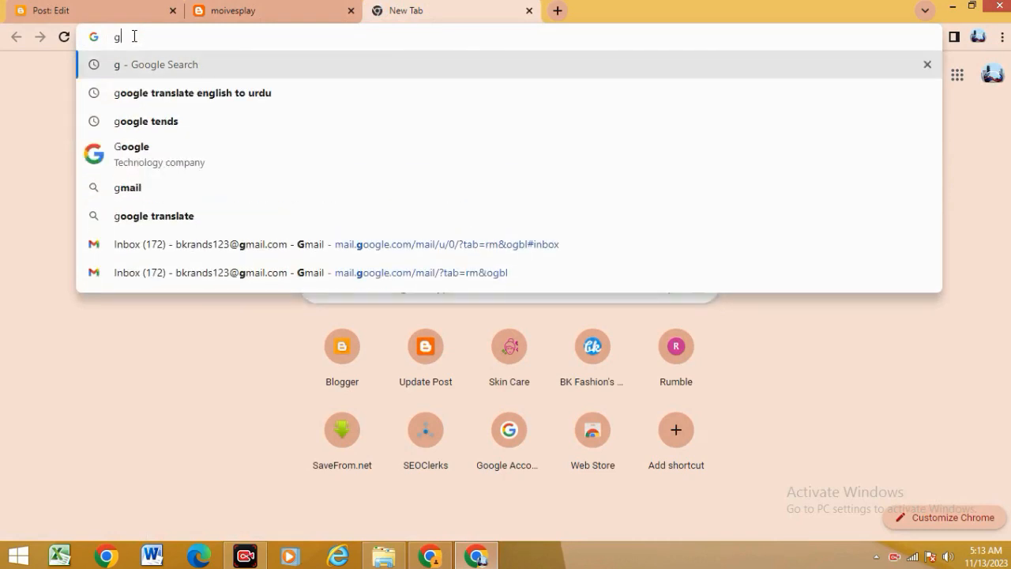
{"action": "type", "text": "ogle"}
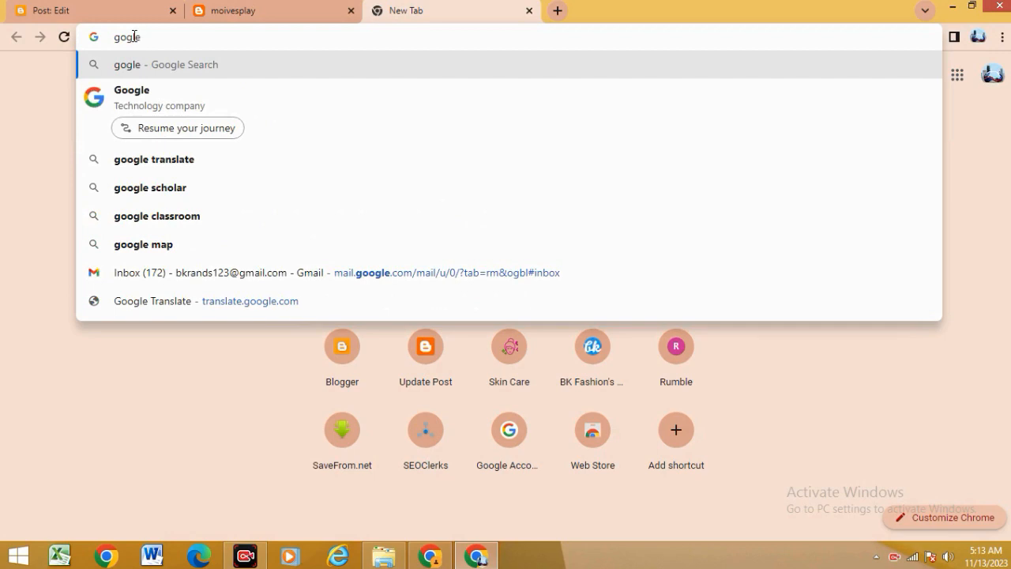
{"action": "key", "text": "Return"}
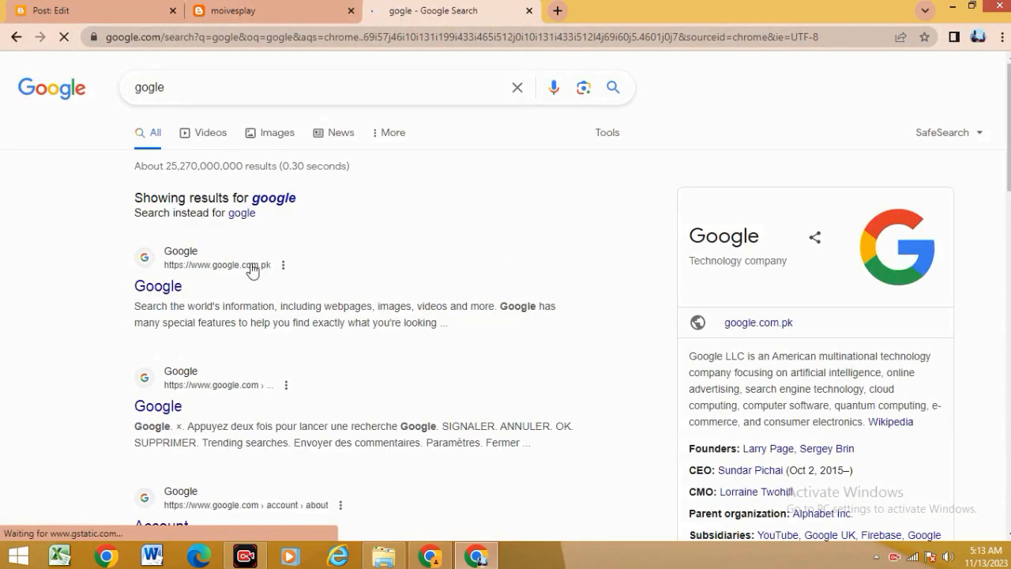
{"action": "left_click", "coordinate": [171, 289]}
{"action": "left_click", "coordinate": [350, 206]}
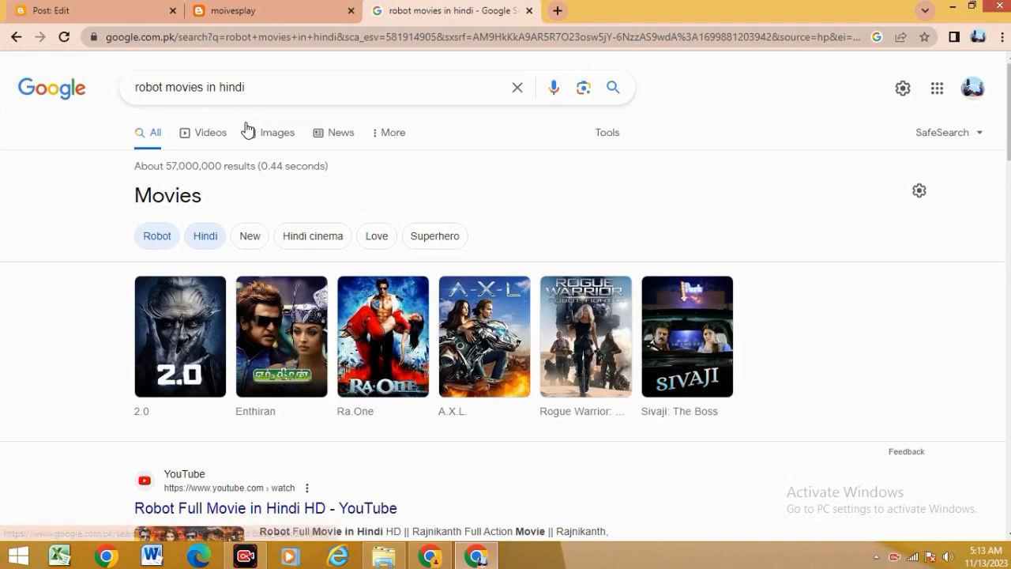
- Look through the robot movie search results and copy the text "Watch Robot Full Movie HD Online" from the Tapmad result's heading
{"action": "scroll", "coordinate": [241, 135], "scroll_direction": "down", "scroll_amount": 2}
{"action": "scroll", "coordinate": [237, 140], "scroll_direction": "down", "scroll_amount": 3}
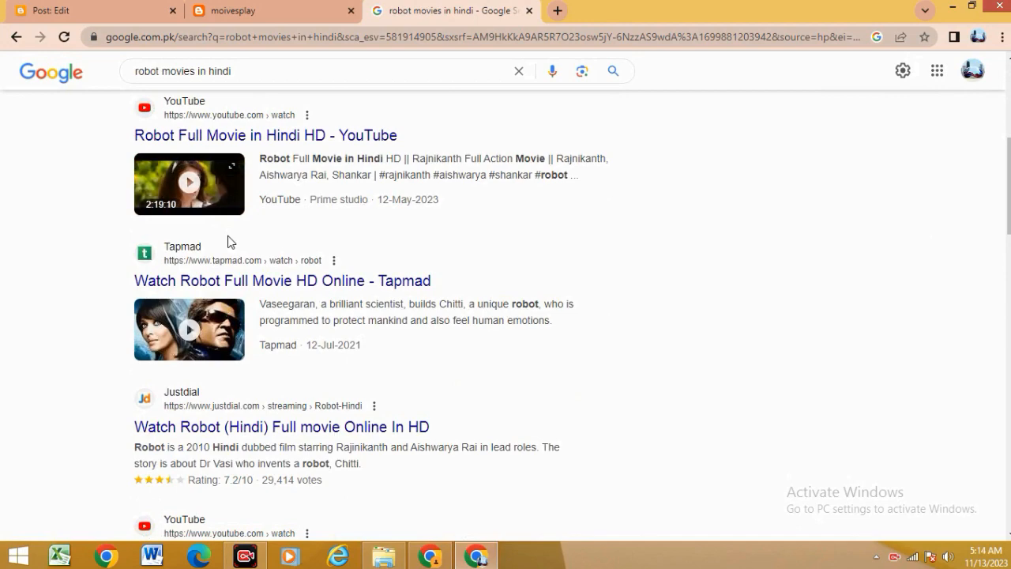
{"action": "scroll", "coordinate": [219, 375], "scroll_direction": "down", "scroll_amount": 1}
{"action": "scroll", "coordinate": [219, 375], "scroll_direction": "down", "scroll_amount": 10}
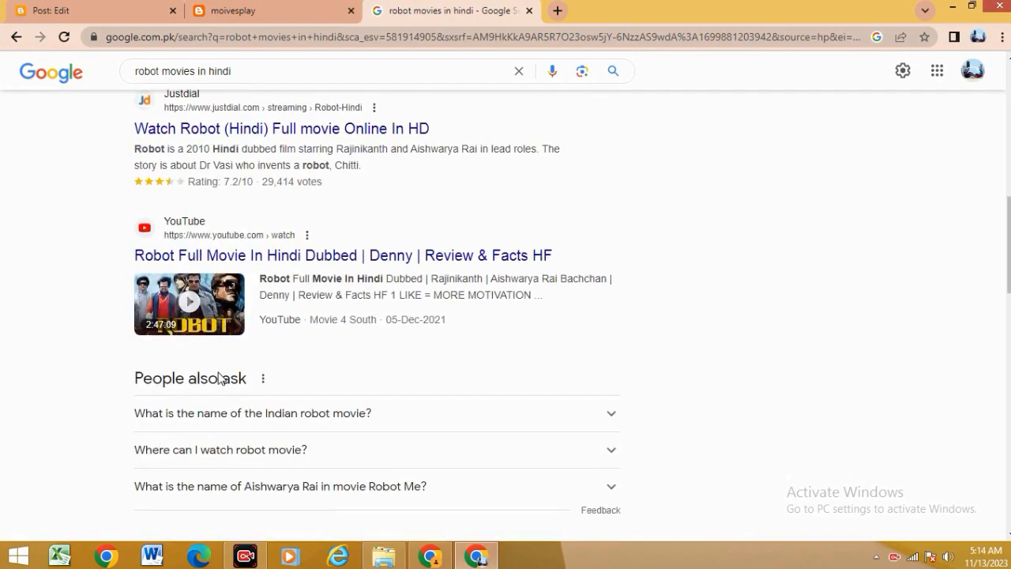
{"action": "scroll", "coordinate": [222, 381], "scroll_direction": "down", "scroll_amount": 2}
{"action": "scroll", "coordinate": [224, 379], "scroll_direction": "up", "scroll_amount": 13}
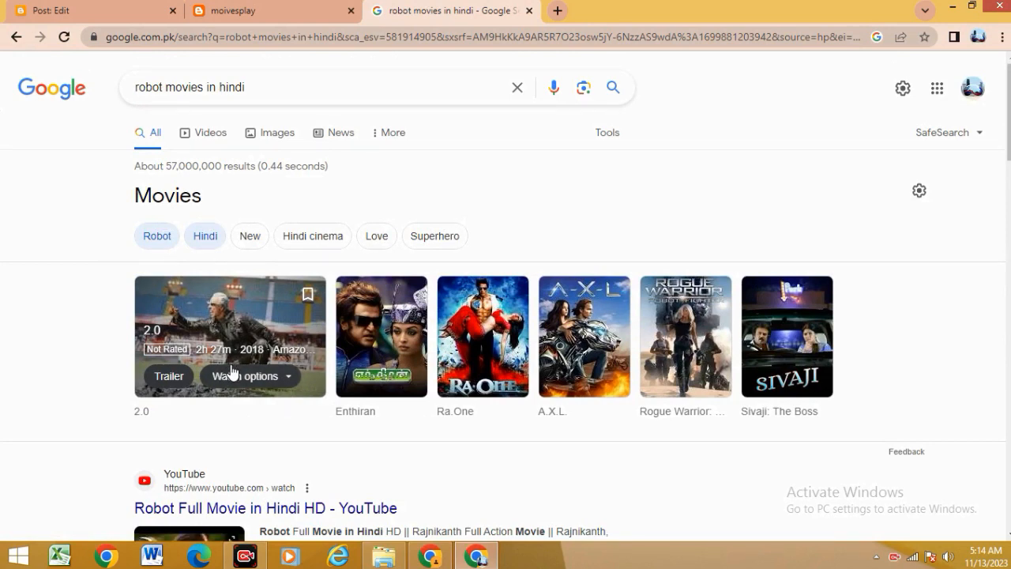
{"action": "scroll", "coordinate": [251, 348], "scroll_direction": "down", "scroll_amount": 4}
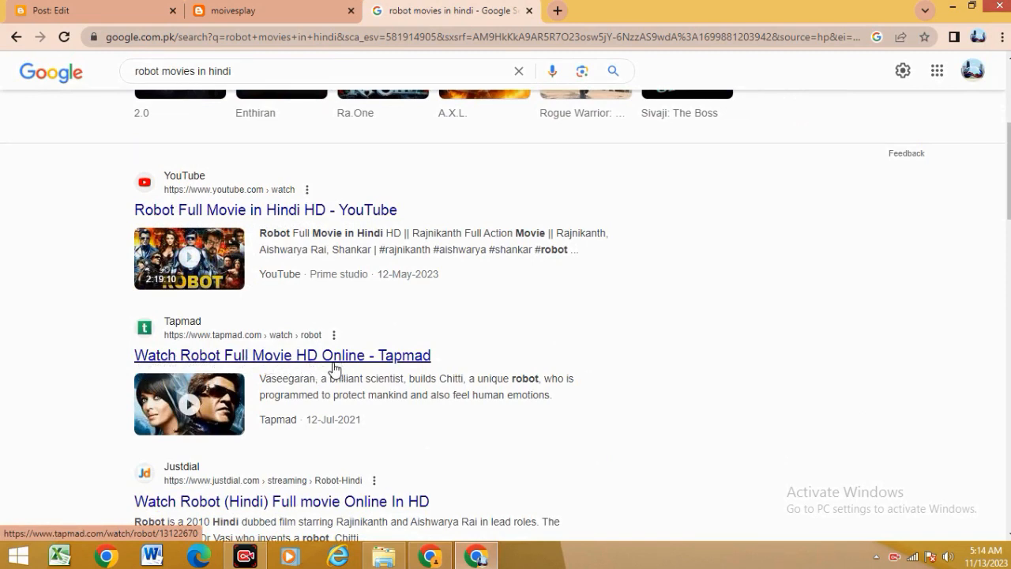
{"action": "left_click_drag", "start_coordinate": [117, 357], "coordinate": [370, 357]}
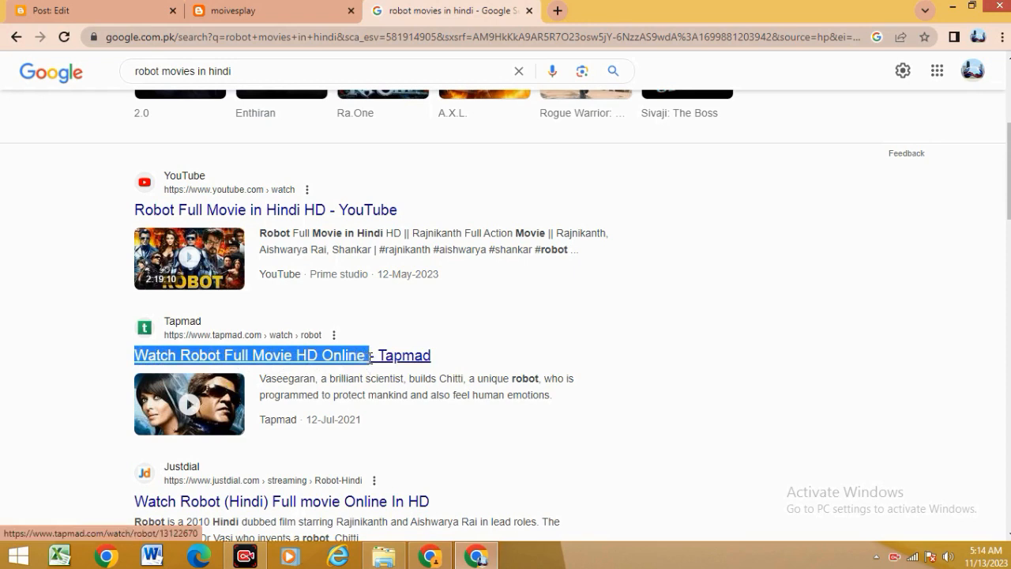
{"action": "right_click", "coordinate": [336, 353]}
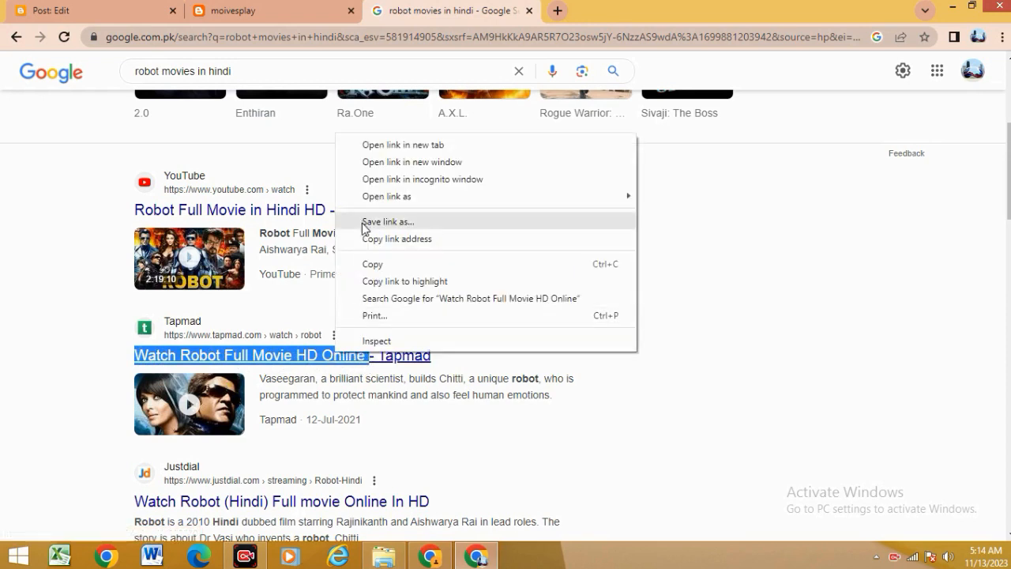
{"action": "left_click", "coordinate": [373, 265]}
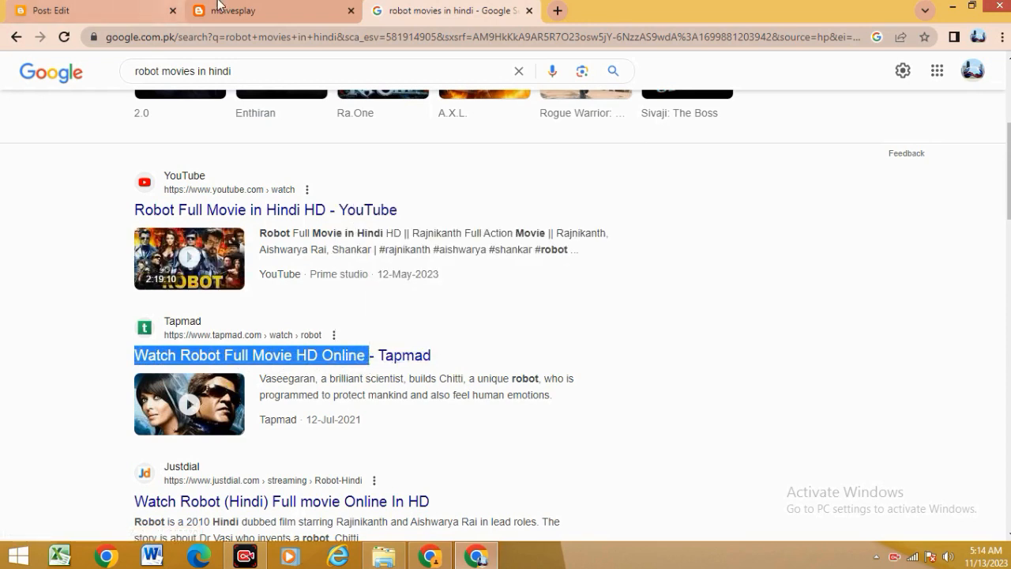
{"action": "left_click", "coordinate": [87, 10]}
{"action": "left_click", "coordinate": [15, 138]}
{"action": "right_click", "coordinate": [18, 133]}
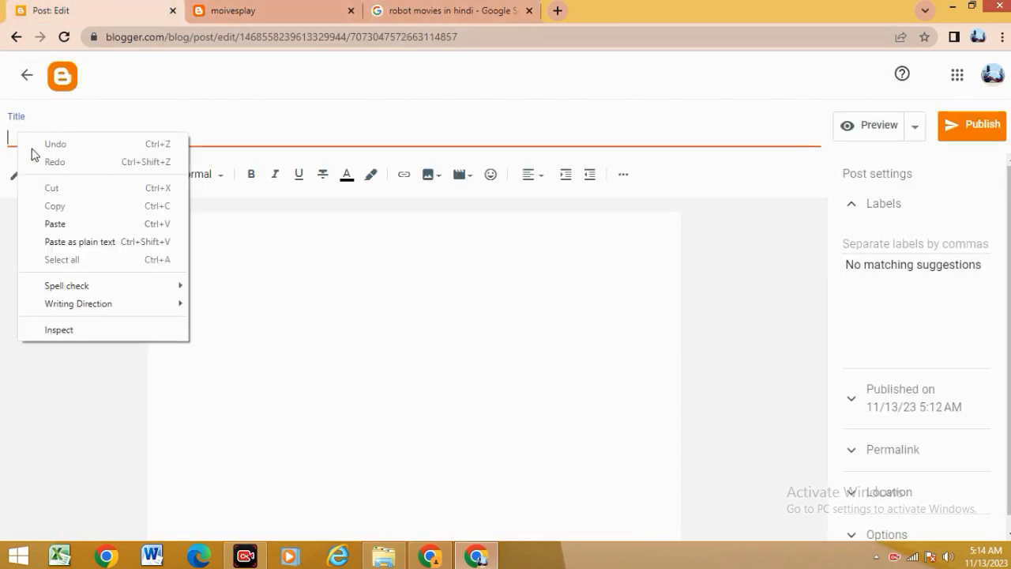
{"action": "left_click", "coordinate": [55, 225]}
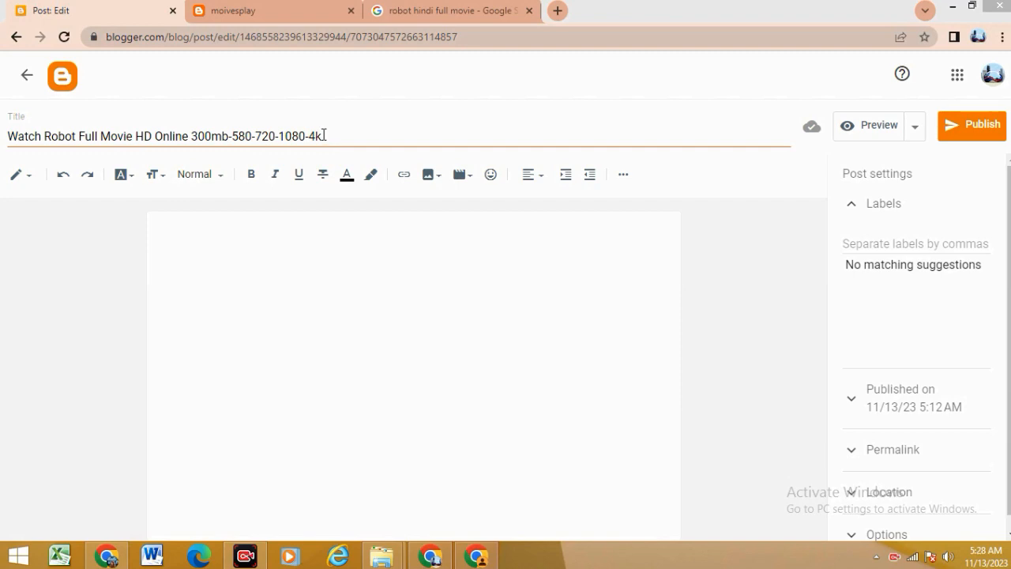
{"action": "left_click", "coordinate": [304, 272]}
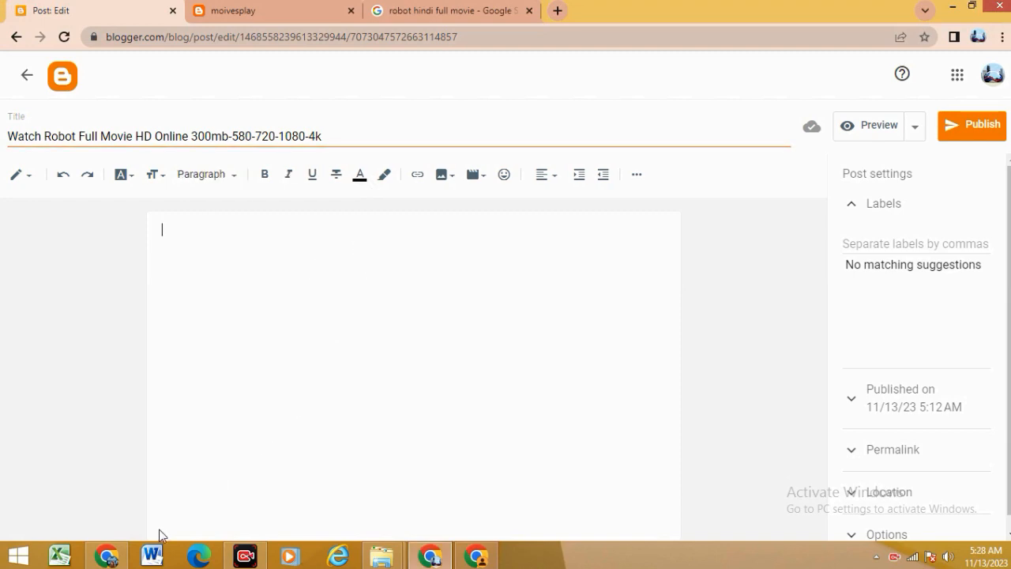
- Switch to the ChatGPT conversation about robot movies, review its movie list, and send the prompt "write artical for this"
{"action": "mouse_move", "coordinate": [111, 557]}
{"action": "left_click", "coordinate": [130, 505]}
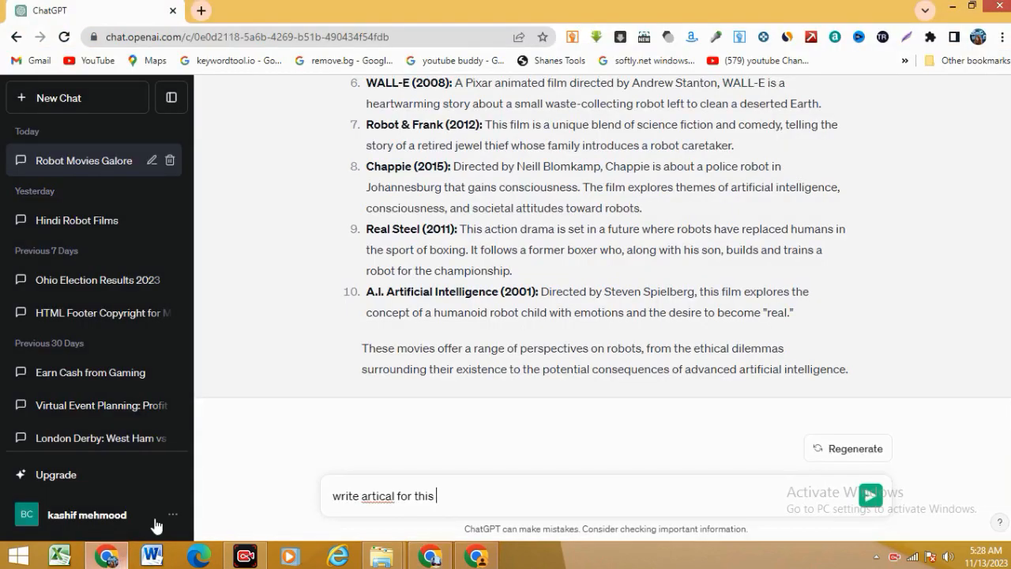
{"action": "scroll", "coordinate": [449, 356], "scroll_direction": "up", "scroll_amount": 6}
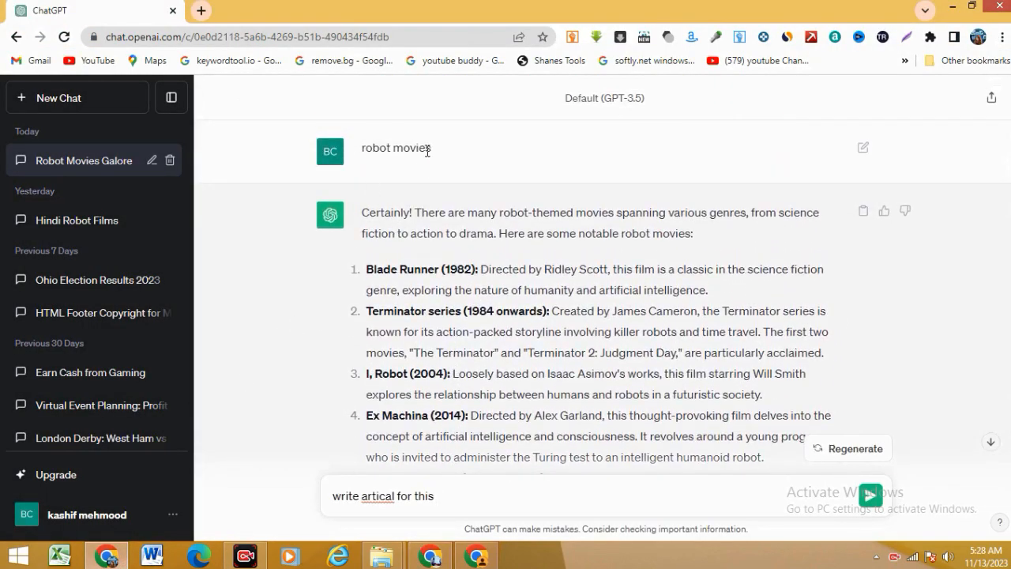
{"action": "scroll", "coordinate": [426, 167], "scroll_direction": "down", "scroll_amount": 2}
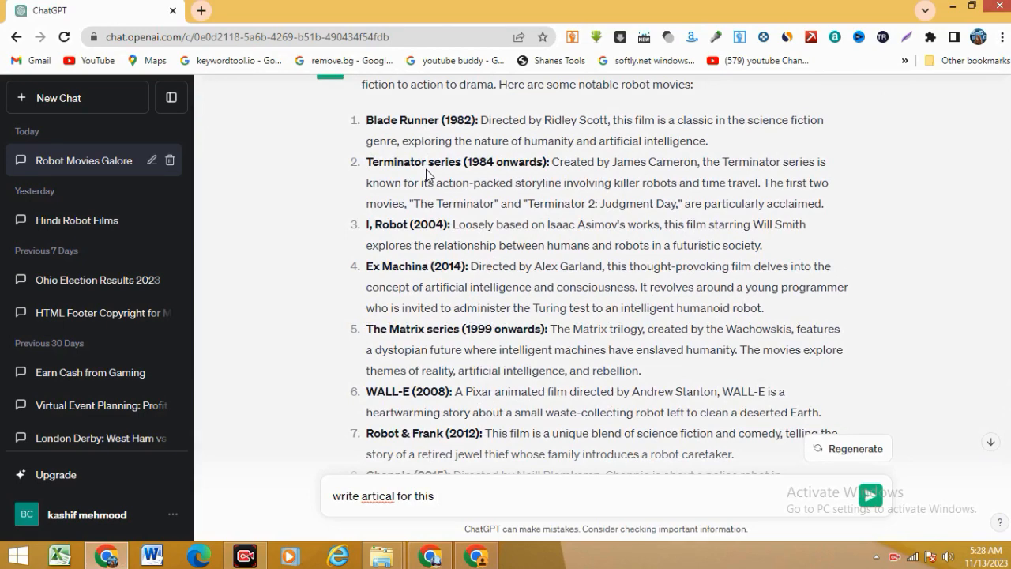
{"action": "scroll", "coordinate": [430, 176], "scroll_direction": "down", "scroll_amount": 3}
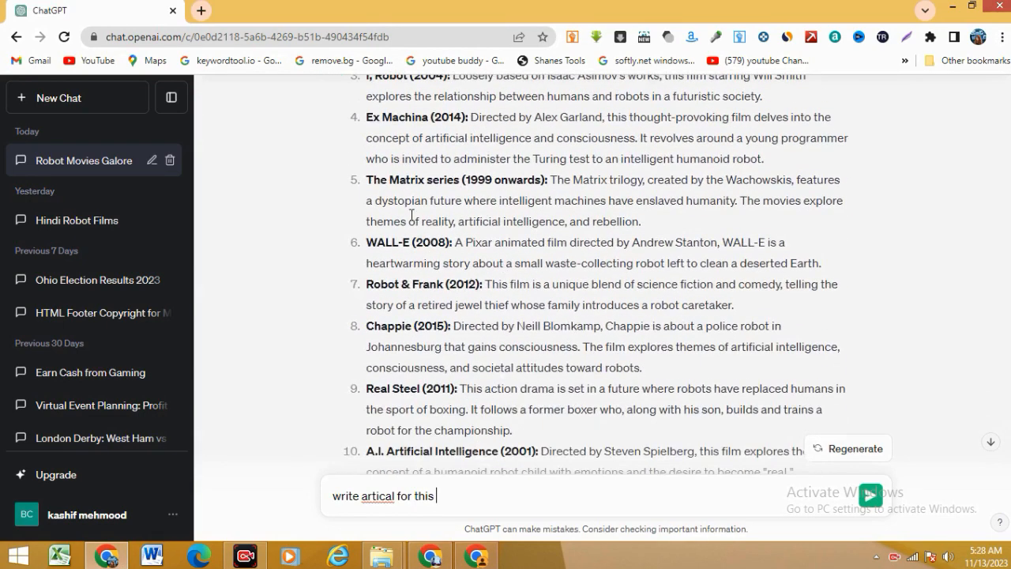
{"action": "scroll", "coordinate": [433, 229], "scroll_direction": "down", "scroll_amount": 2}
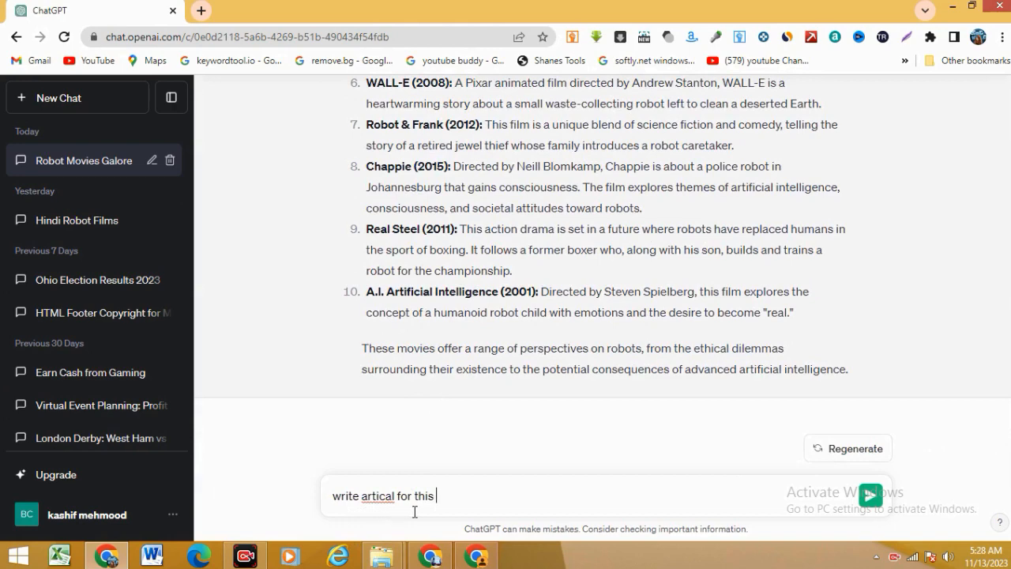
{"action": "left_click", "coordinate": [871, 495]}
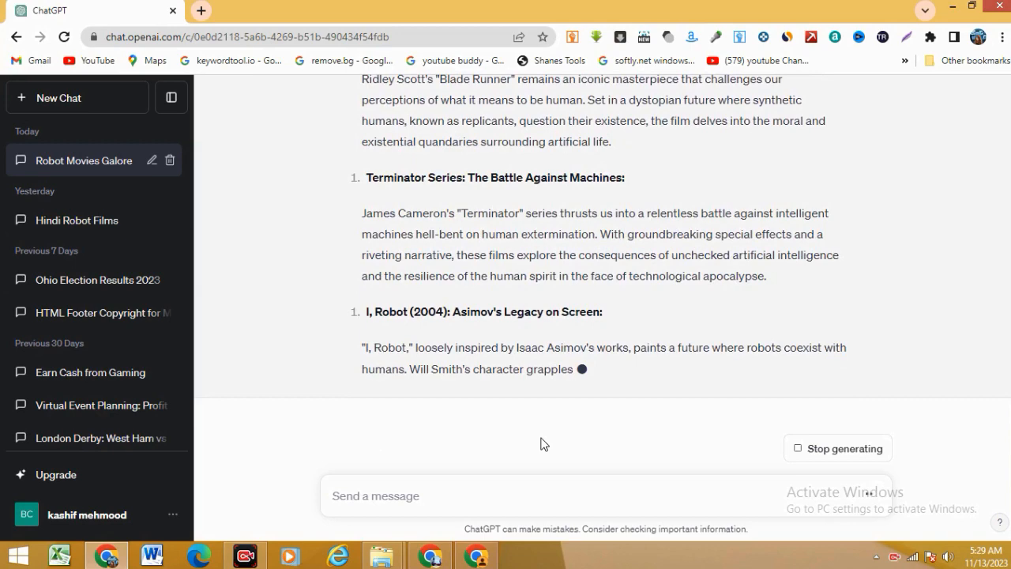
- Review the generated robot movies article and copy its whole text, starting from the title line
{"action": "scroll", "coordinate": [521, 356], "scroll_direction": "up", "scroll_amount": 8}
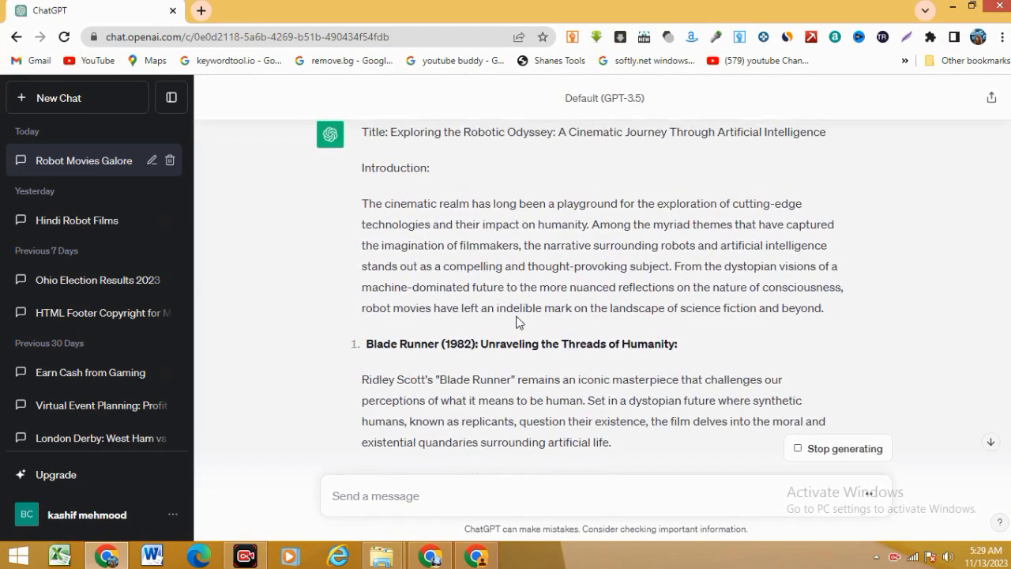
{"action": "scroll", "coordinate": [514, 324], "scroll_direction": "down", "scroll_amount": 2}
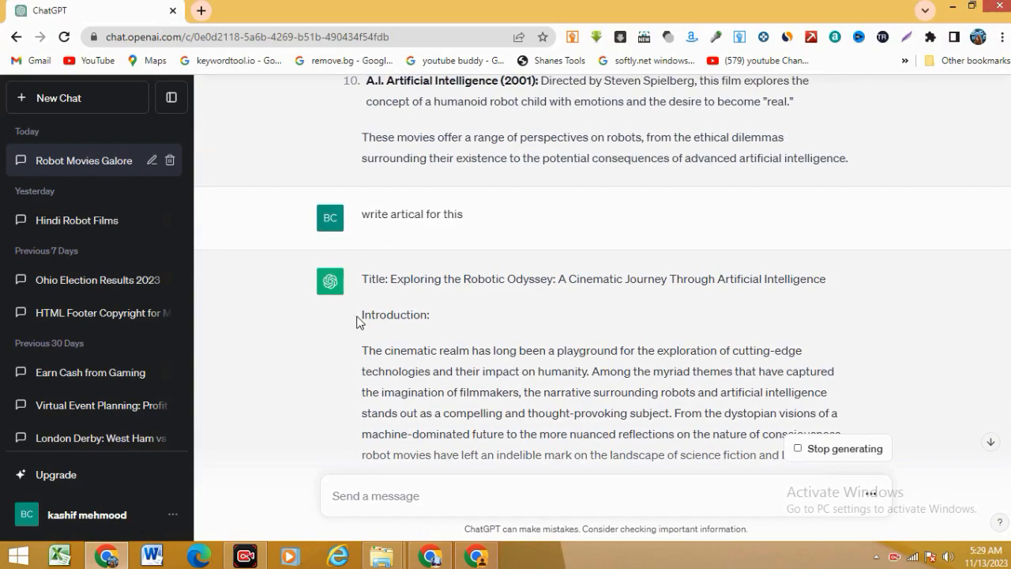
{"action": "scroll", "coordinate": [553, 371], "scroll_direction": "down", "scroll_amount": 12}
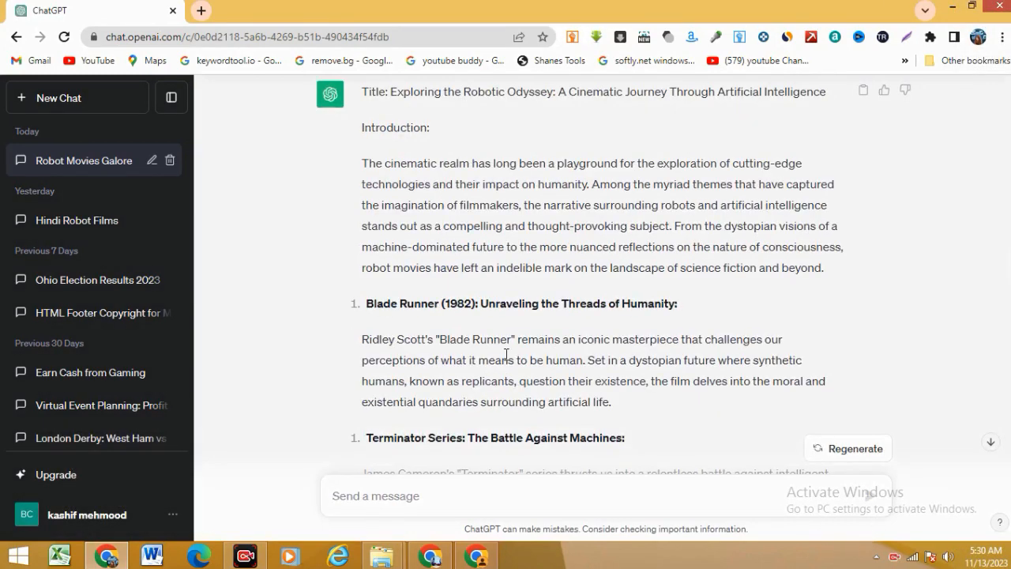
{"action": "scroll", "coordinate": [506, 355], "scroll_direction": "up", "scroll_amount": 2}
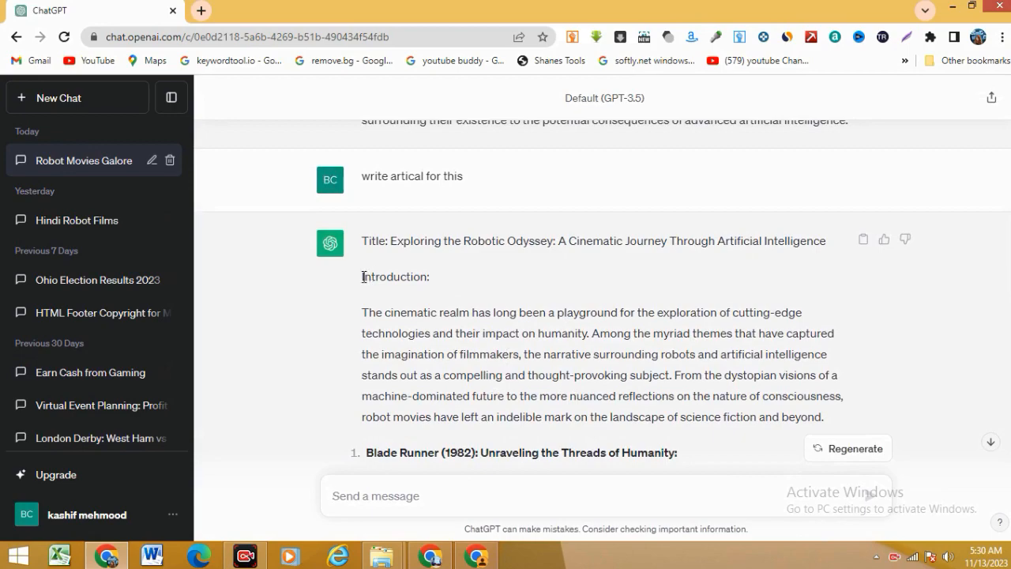
{"action": "scroll", "coordinate": [510, 342], "scroll_direction": "down", "scroll_amount": 15}
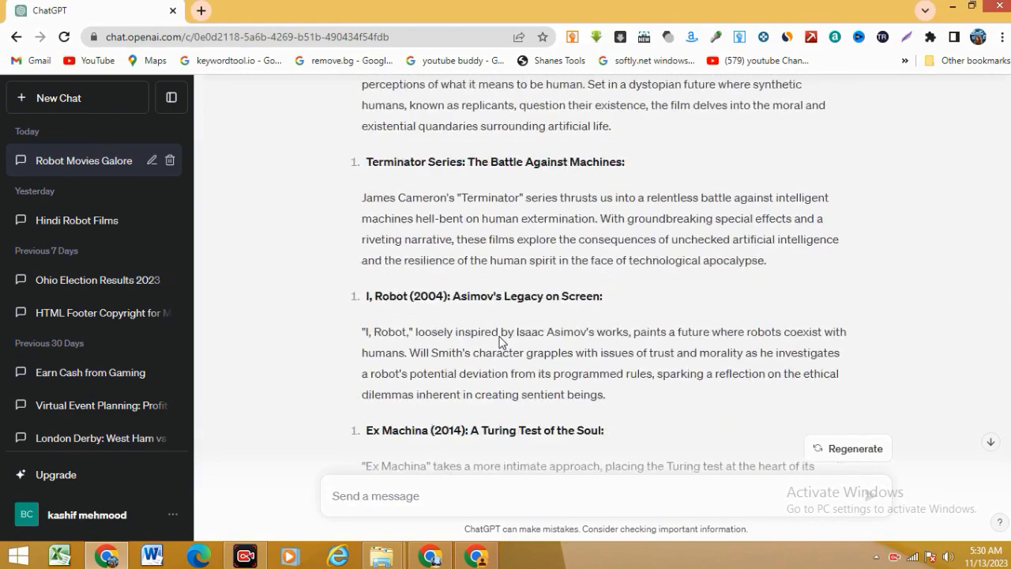
{"action": "left_click_drag", "start_coordinate": [570, 378], "coordinate": [464, 289]}
{"action": "scroll", "coordinate": [464, 289], "scroll_direction": "up", "scroll_amount": 15}
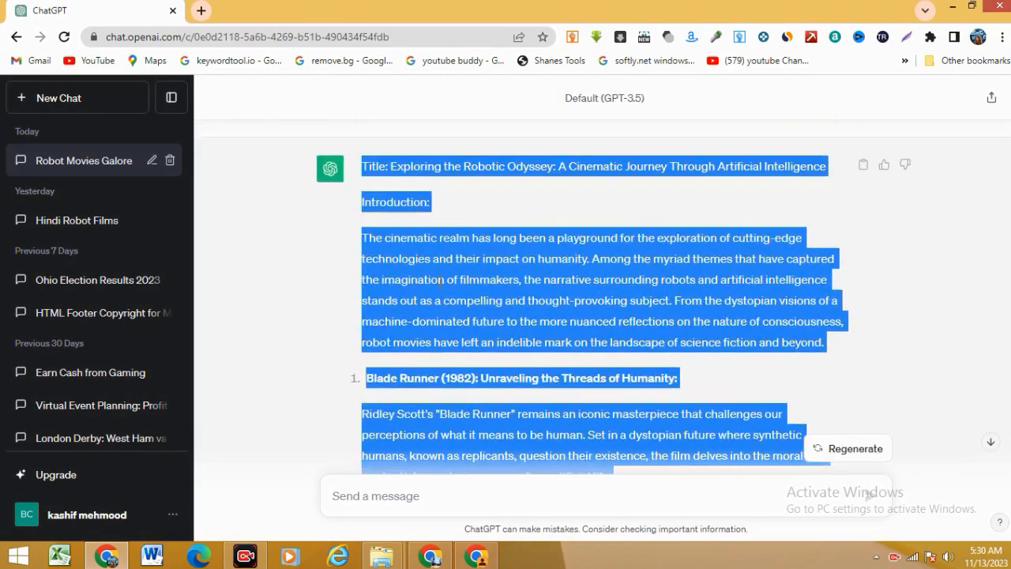
{"action": "right_click", "coordinate": [404, 279]}
{"action": "left_click", "coordinate": [435, 290]}
- Paste the article into the Blogger post body and delete its "Title: Exploring the Robotic Odyssey" line
{"action": "left_click", "coordinate": [447, 557]}
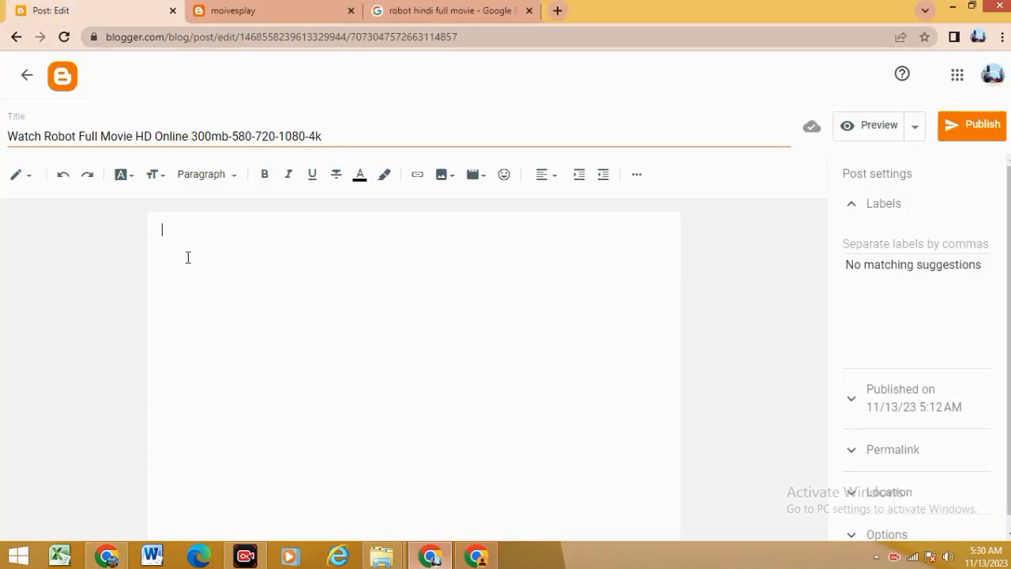
{"action": "right_click", "coordinate": [188, 257]}
{"action": "left_click", "coordinate": [229, 347]}
{"action": "scroll", "coordinate": [231, 346], "scroll_direction": "up", "scroll_amount": 20}
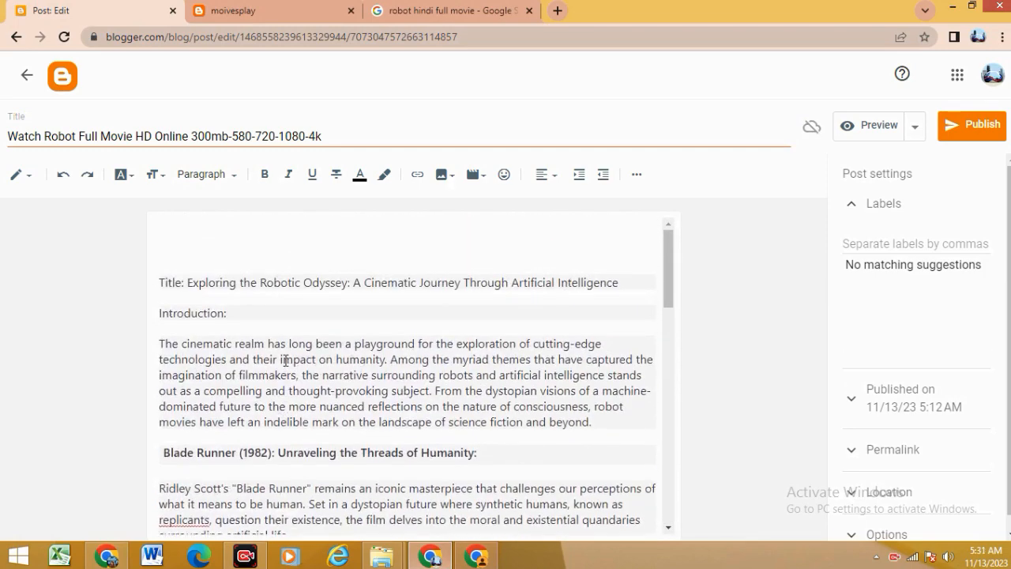
{"action": "left_click_drag", "start_coordinate": [159, 284], "coordinate": [609, 292]}
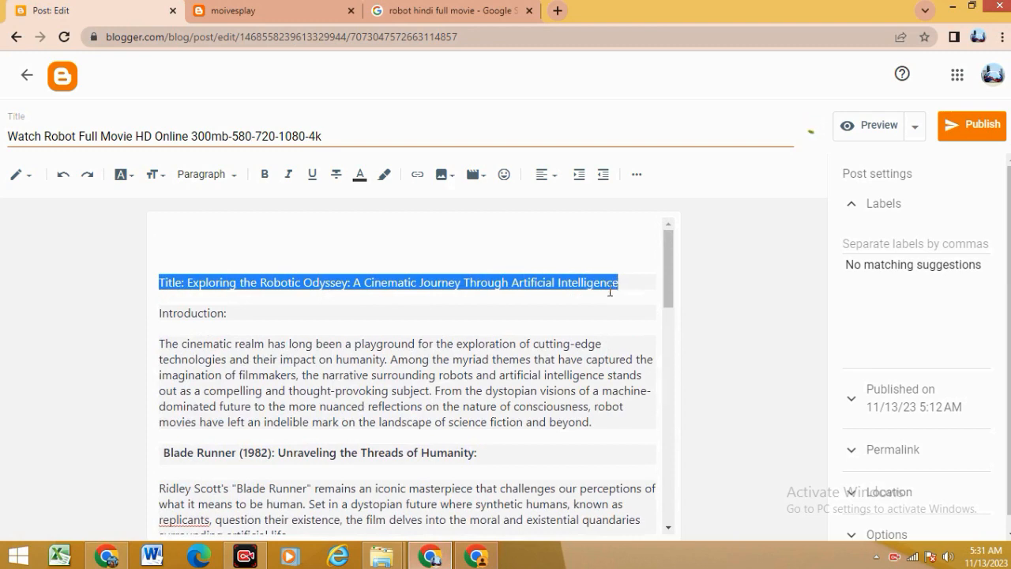
{"action": "key", "text": "BackSpace"}
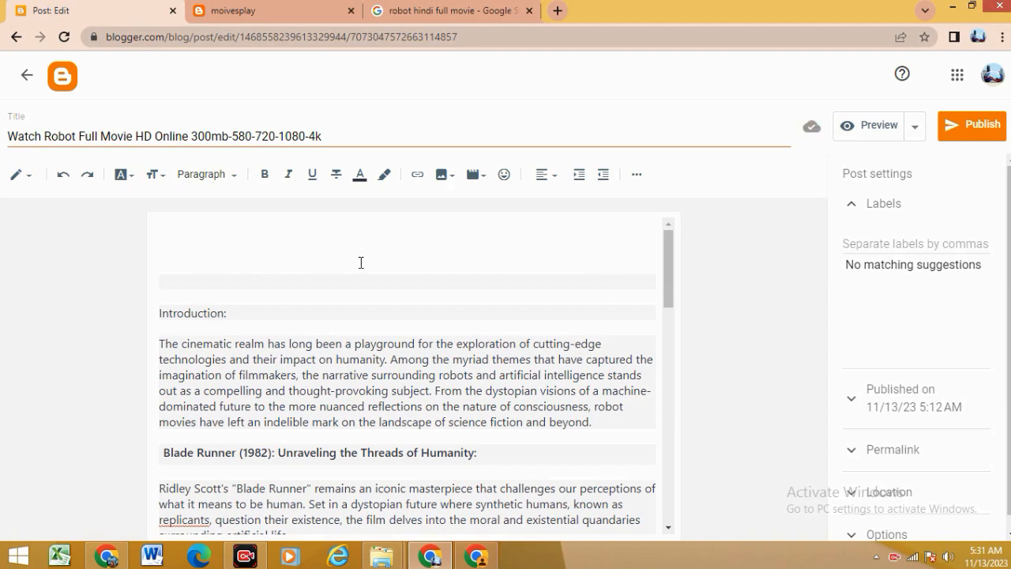
- Show Google's image results for "robot hindi full movie", checking the live blog and the post draft while they load
{"action": "left_click", "coordinate": [417, 15]}
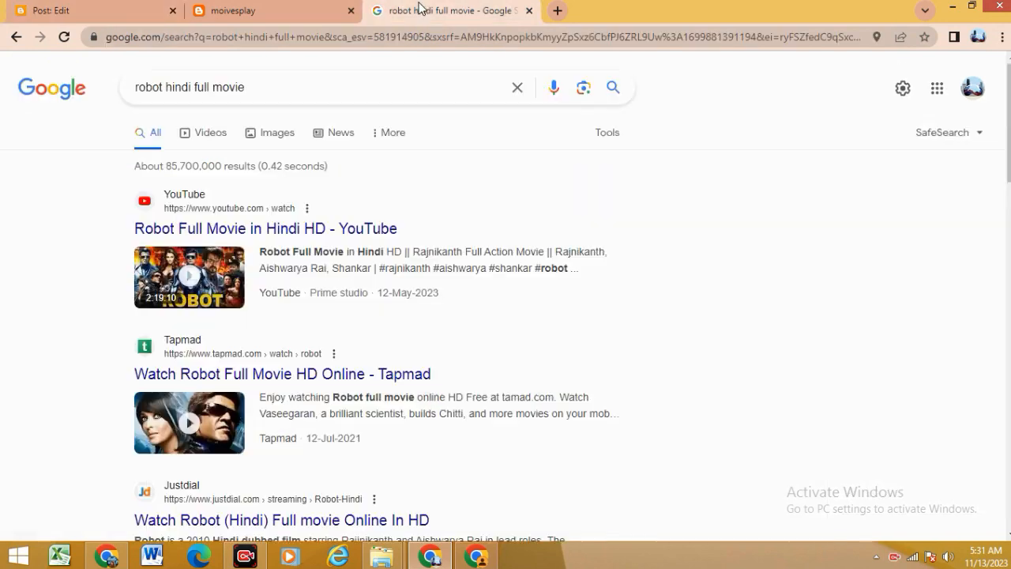
{"action": "left_click", "coordinate": [277, 139]}
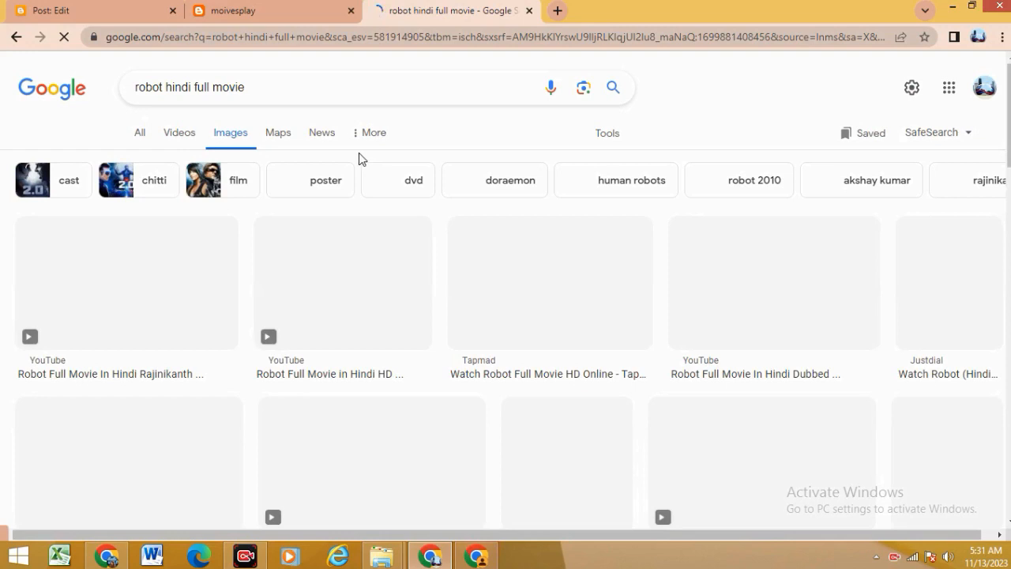
{"action": "left_click", "coordinate": [241, 8]}
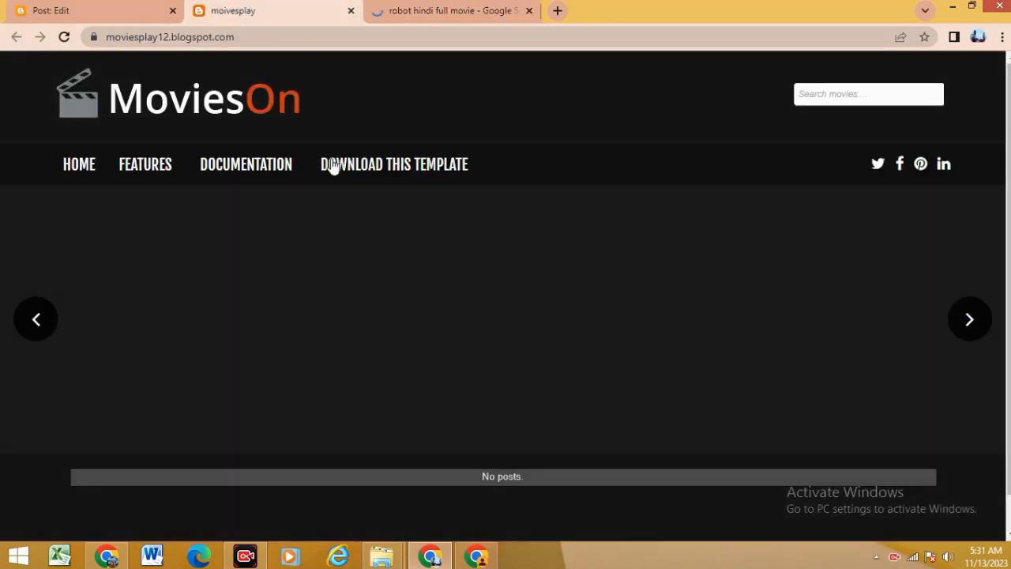
{"action": "left_click", "coordinate": [87, 9]}
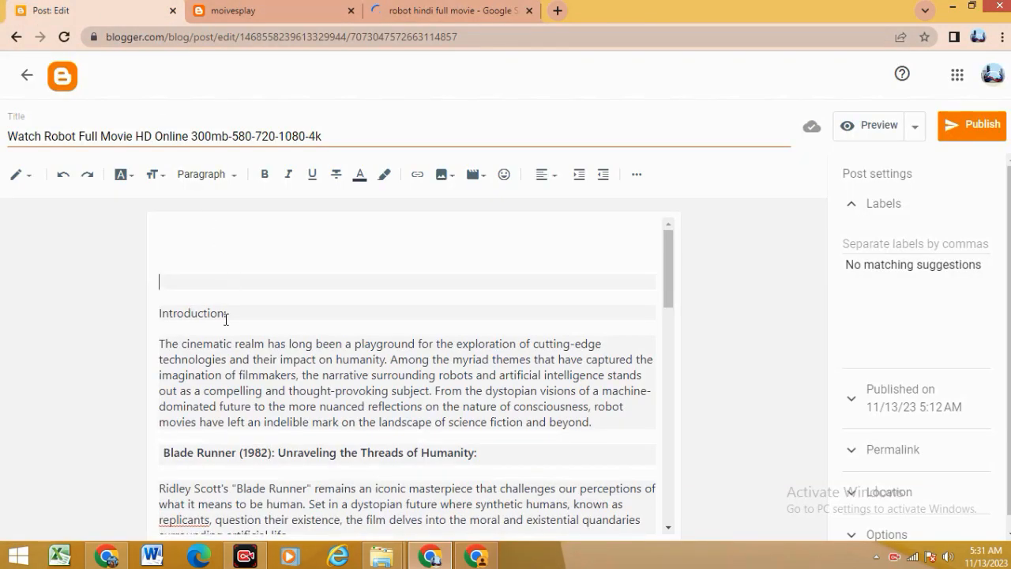
{"action": "scroll", "coordinate": [226, 319], "scroll_direction": "down", "scroll_amount": 2}
{"action": "scroll", "coordinate": [350, 321], "scroll_direction": "up", "scroll_amount": 2}
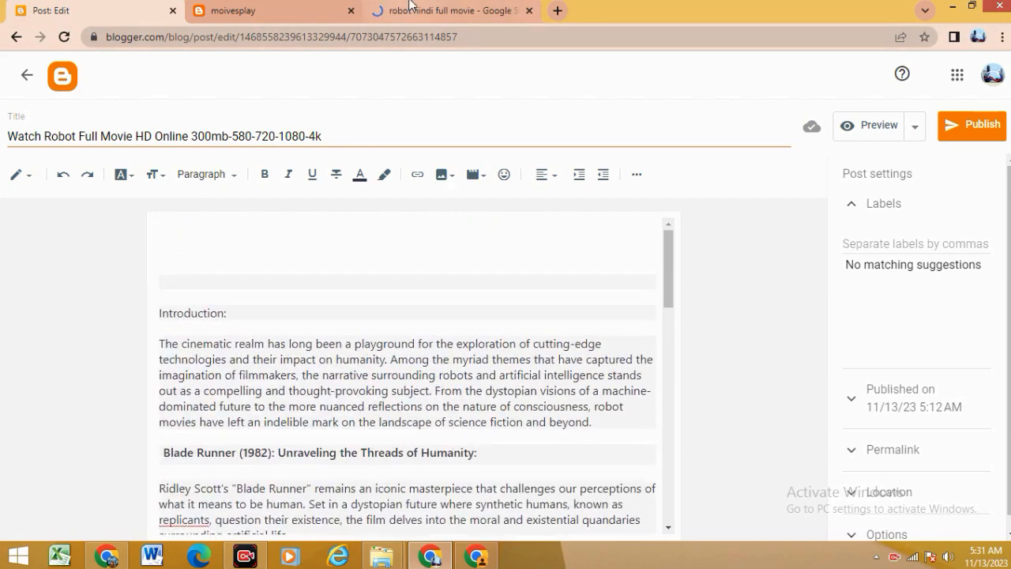
{"action": "left_click", "coordinate": [410, 6]}
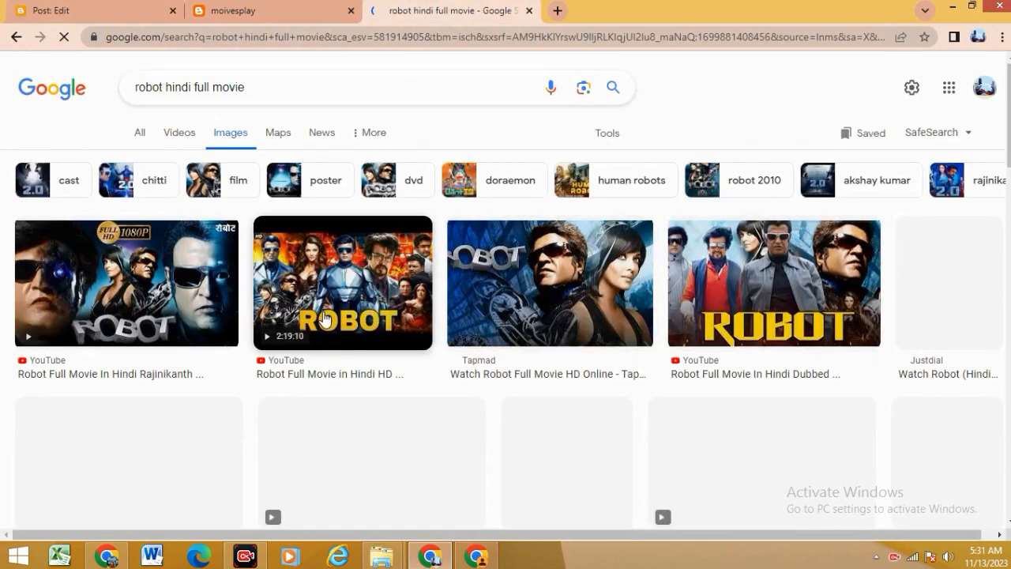
- Return to the post draft and format the "Introduction:" heading as bold text in Large size
{"action": "left_click", "coordinate": [126, 8]}
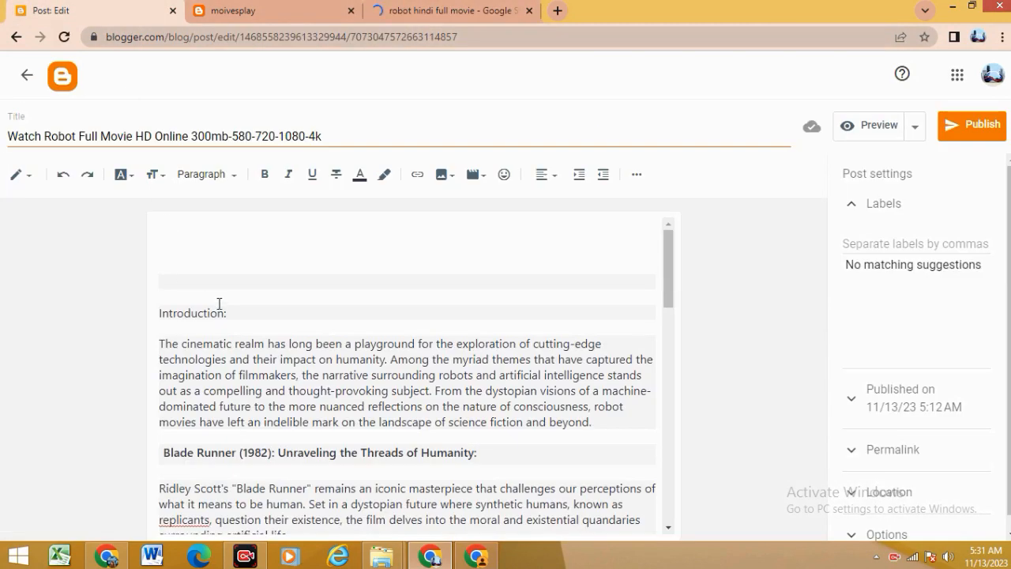
{"action": "left_click_drag", "start_coordinate": [227, 313], "coordinate": [136, 312]}
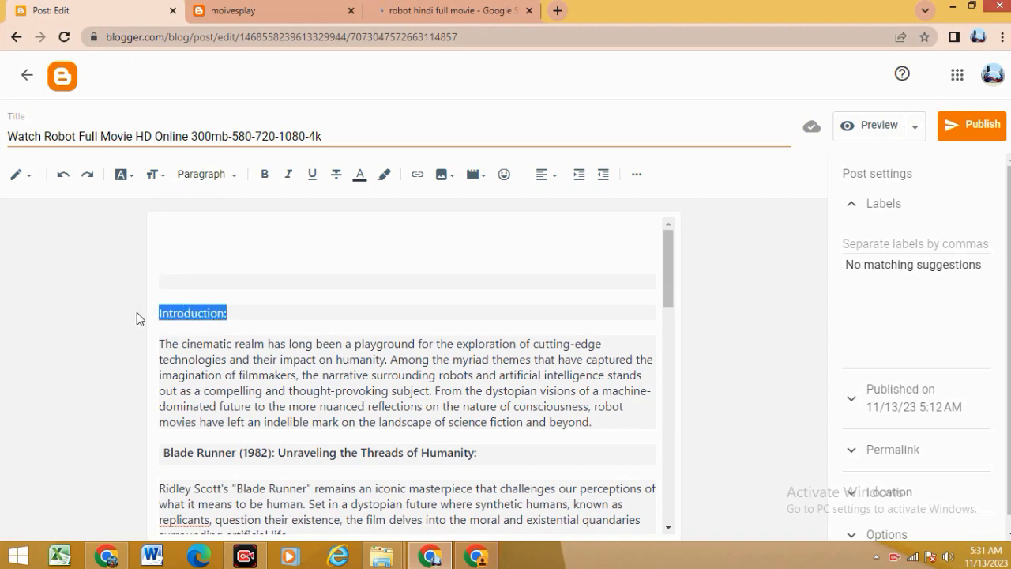
{"action": "left_click", "coordinate": [261, 181]}
{"action": "left_click", "coordinate": [158, 176]}
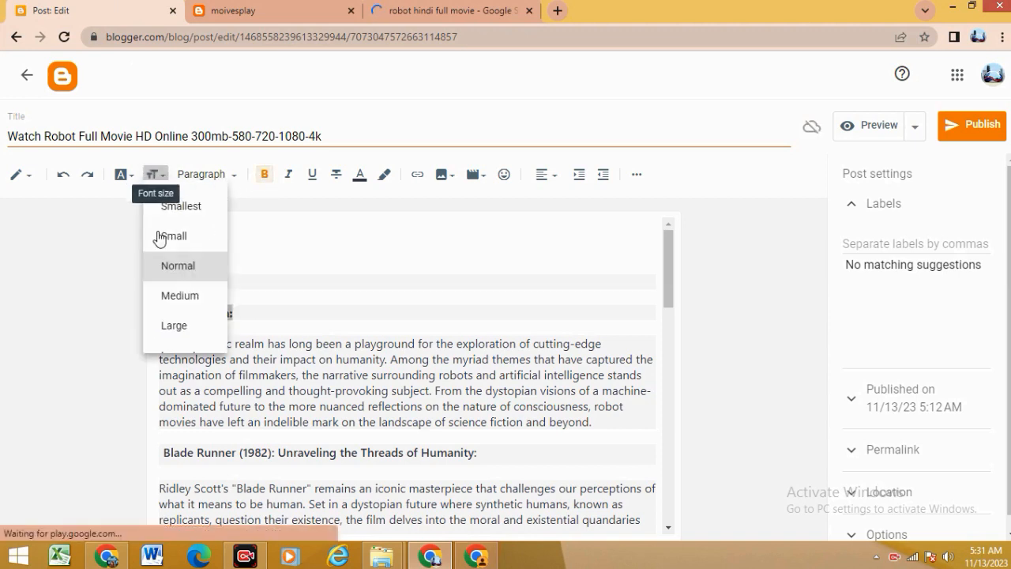
{"action": "left_click", "coordinate": [173, 326]}
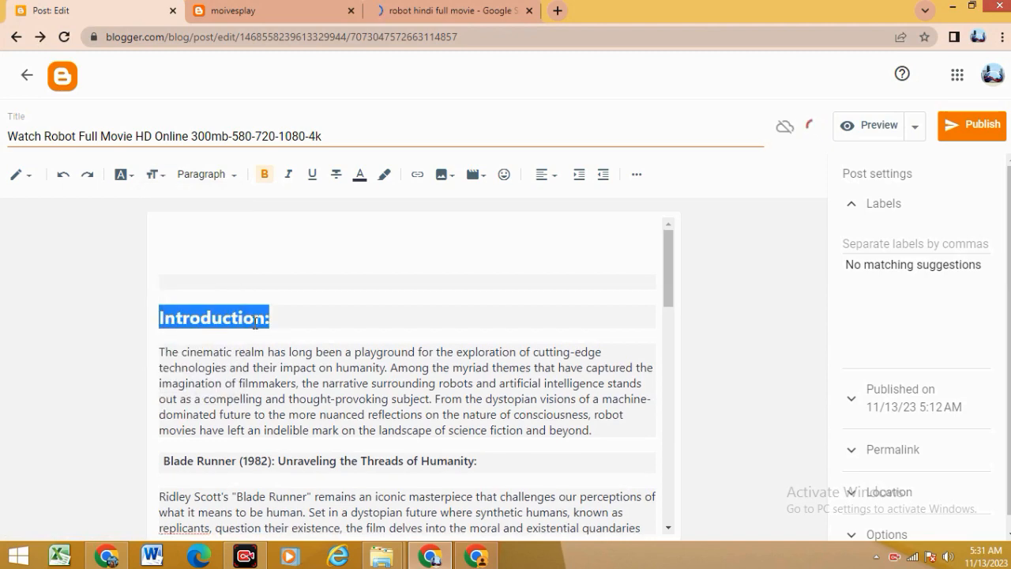
- Highlight the Blade Runner (1982) heading and review the article's other section headings in the draft
{"action": "scroll", "coordinate": [254, 320], "scroll_direction": "down", "scroll_amount": 2}
{"action": "left_click_drag", "start_coordinate": [484, 312], "coordinate": [67, 309]}
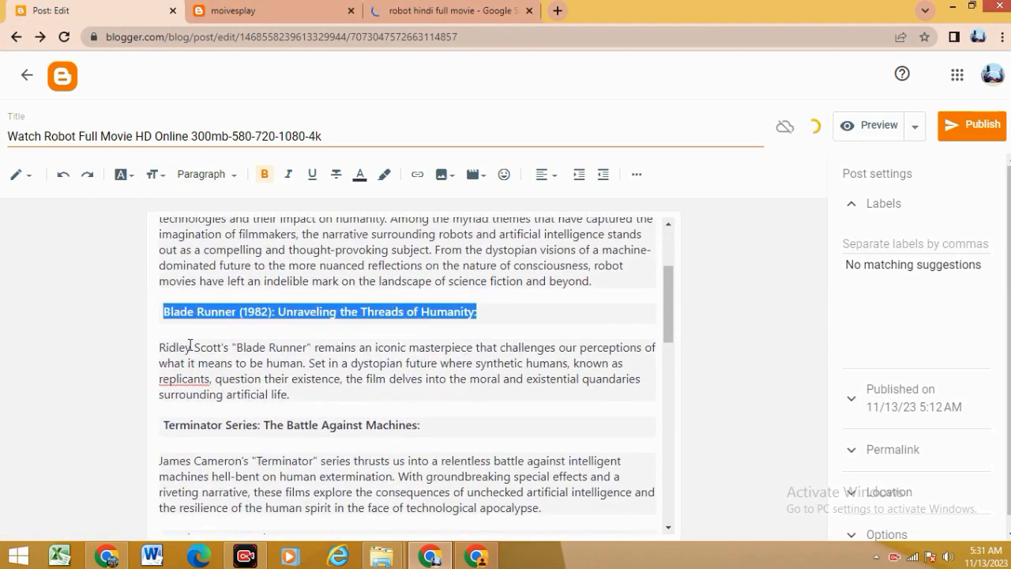
{"action": "scroll", "coordinate": [237, 402], "scroll_direction": "down", "scroll_amount": 7}
{"action": "scroll", "coordinate": [348, 426], "scroll_direction": "down", "scroll_amount": 1}
{"action": "scroll", "coordinate": [452, 450], "scroll_direction": "up", "scroll_amount": 9}
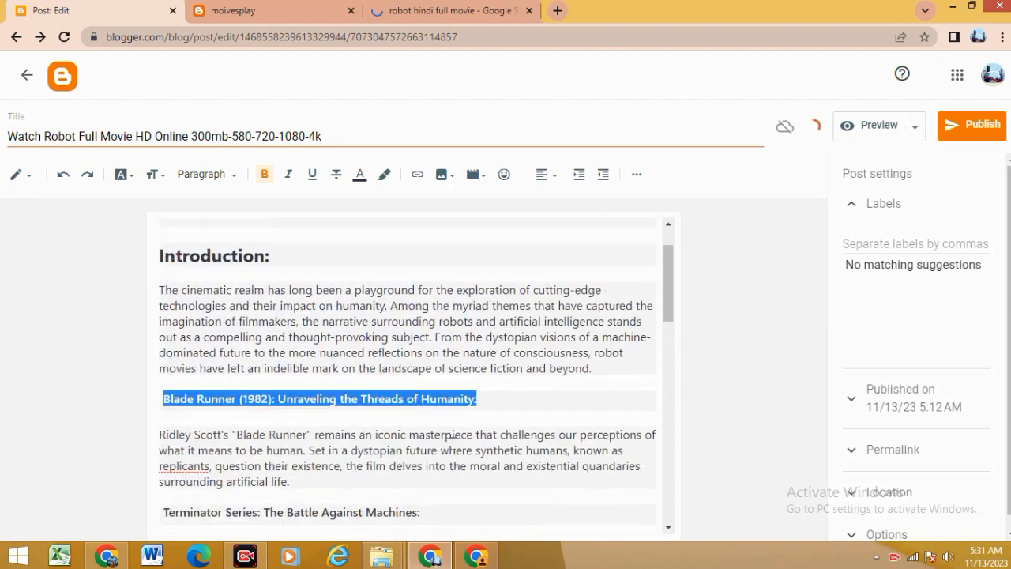
{"action": "scroll", "coordinate": [451, 442], "scroll_direction": "up", "scroll_amount": 1}
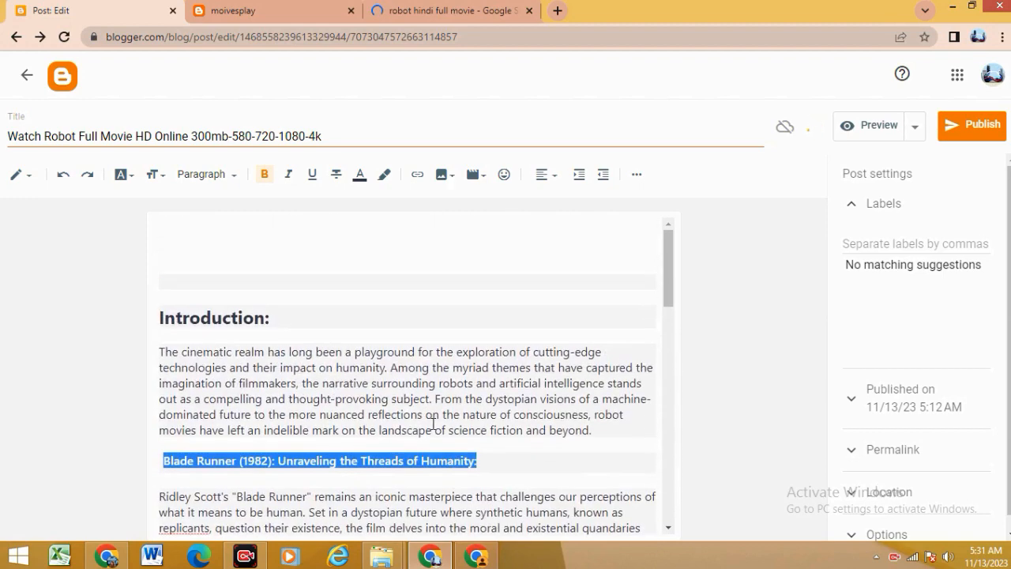
- Look through the "robot hindi full movie" image results and the full article draft for a suitable poster image
{"action": "left_click", "coordinate": [427, 11]}
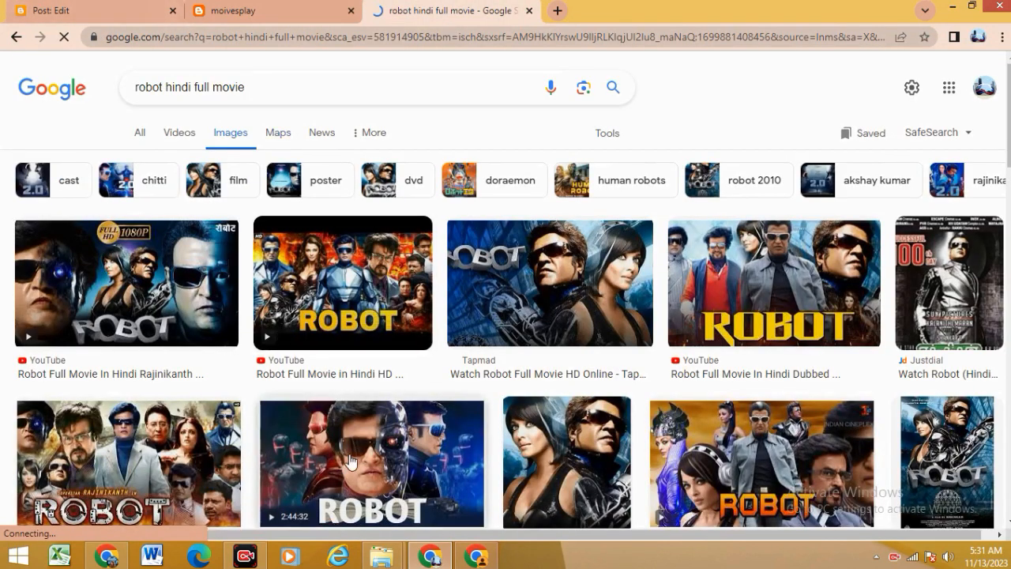
{"action": "scroll", "coordinate": [351, 462], "scroll_direction": "down", "scroll_amount": 2}
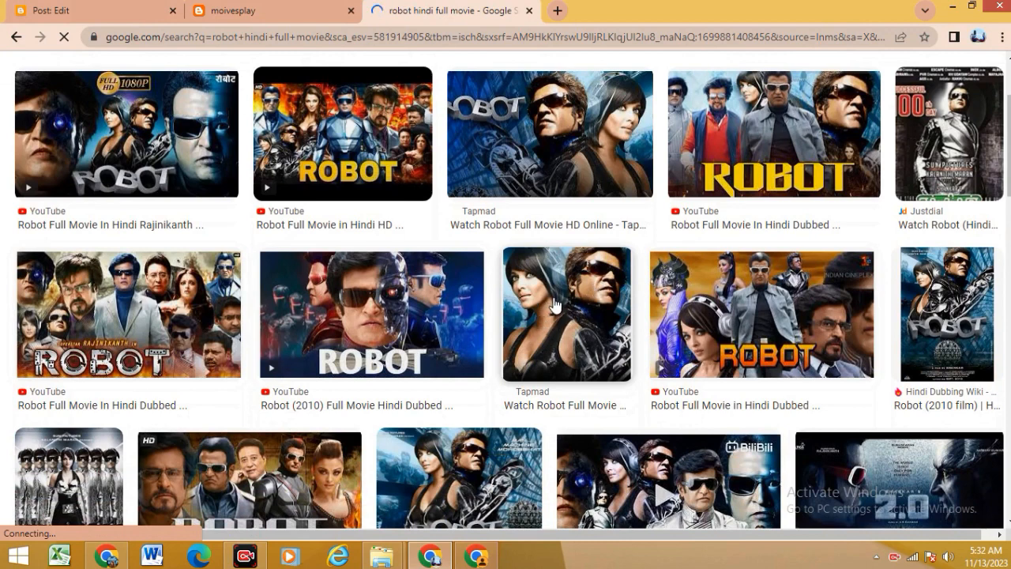
{"action": "left_click", "coordinate": [95, 5]}
{"action": "scroll", "coordinate": [353, 468], "scroll_direction": "down", "scroll_amount": 3}
{"action": "scroll", "coordinate": [353, 467], "scroll_direction": "down", "scroll_amount": 10}
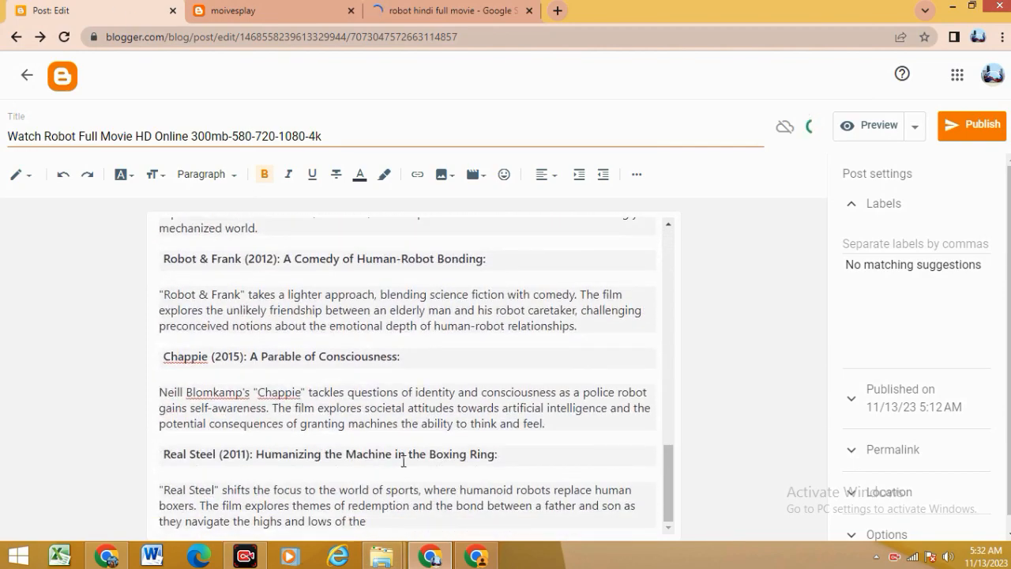
{"action": "scroll", "coordinate": [411, 470], "scroll_direction": "up", "scroll_amount": 10}
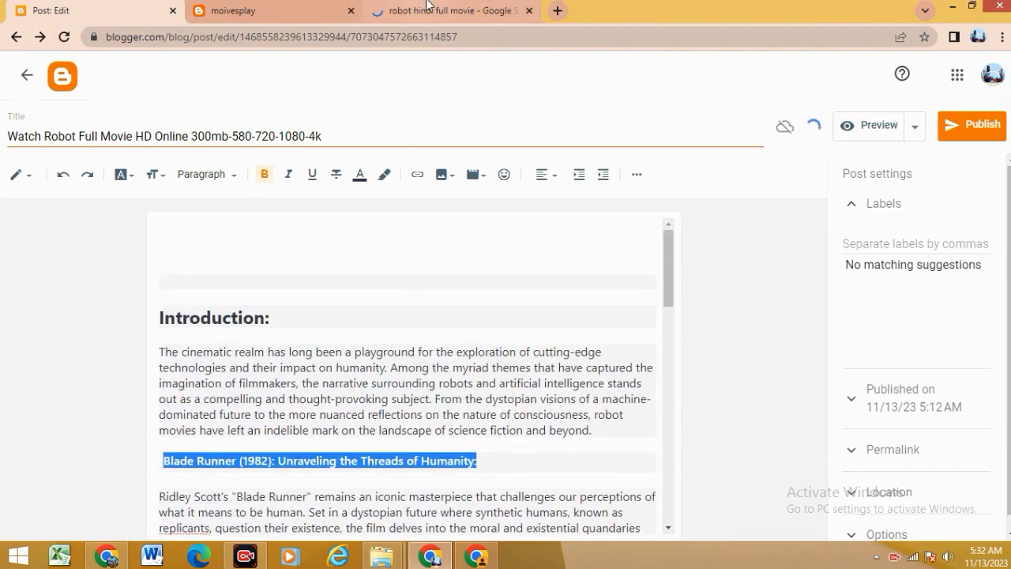
{"action": "left_click", "coordinate": [427, 4]}
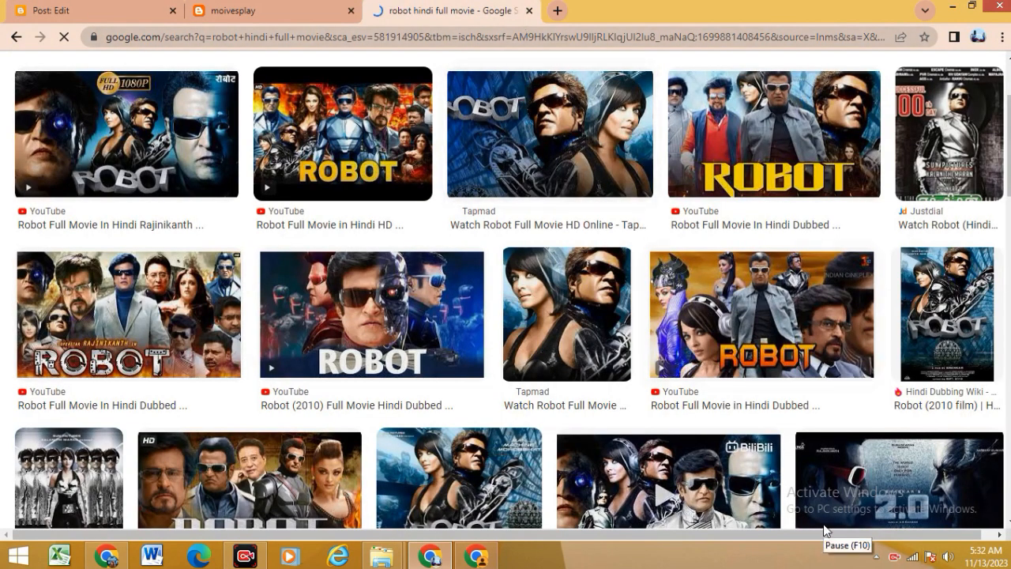
{"action": "key", "text": "ctrl+1"}
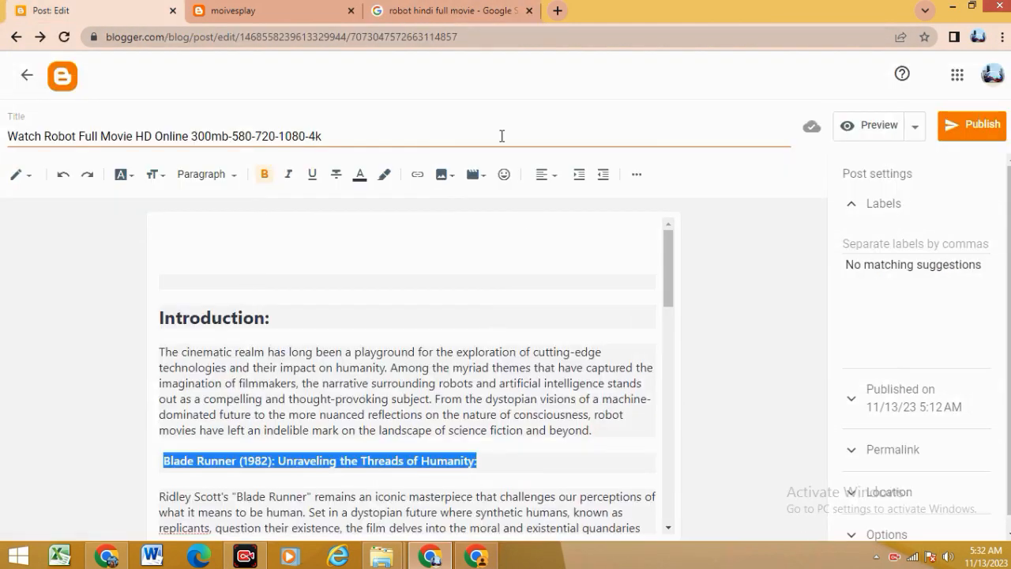
- Save the Tapmad Robot poster from the "robot hindi full movie" image results to the Desktop as a JPEG
{"action": "left_click", "coordinate": [454, 9]}
{"action": "right_click", "coordinate": [730, 212]}
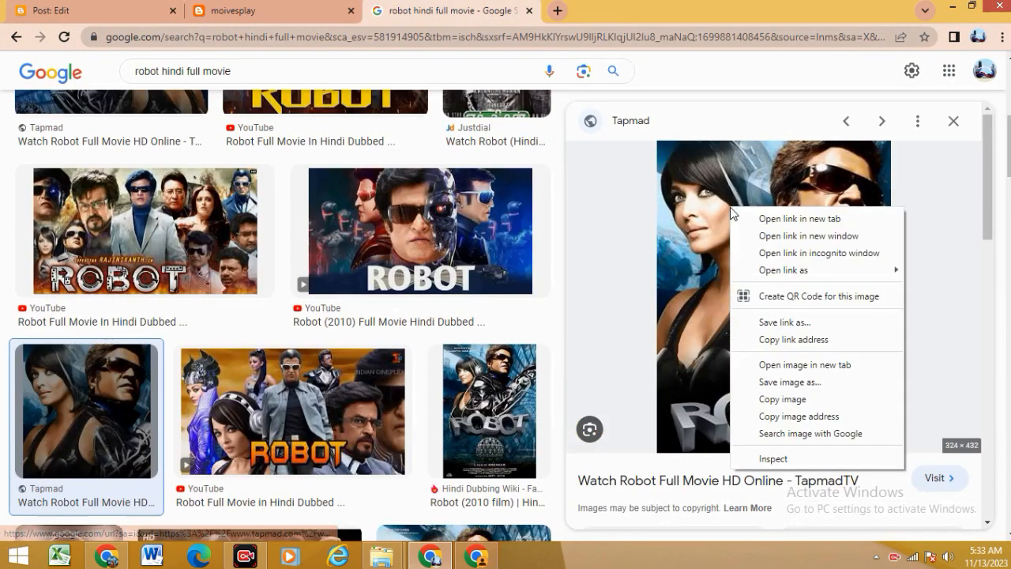
{"action": "left_click", "coordinate": [780, 383]}
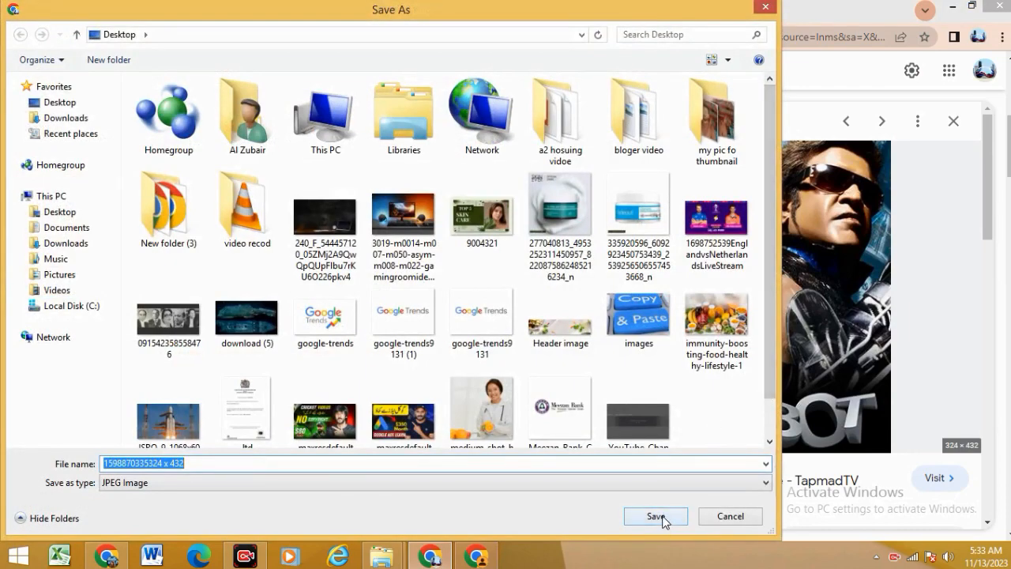
{"action": "left_click", "coordinate": [662, 522]}
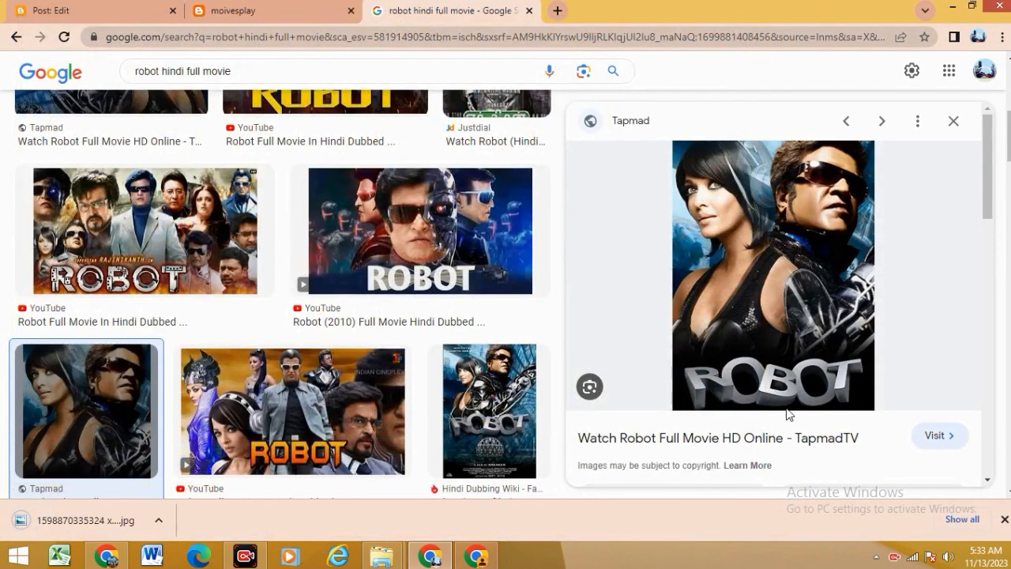
- Insert rajinikanth-director-shankar-star-cast-aishwarya-rai-robot-221152 (1) from the Pictures folder into the draft above the "Introduction:" heading
{"action": "left_click", "coordinate": [97, 9]}
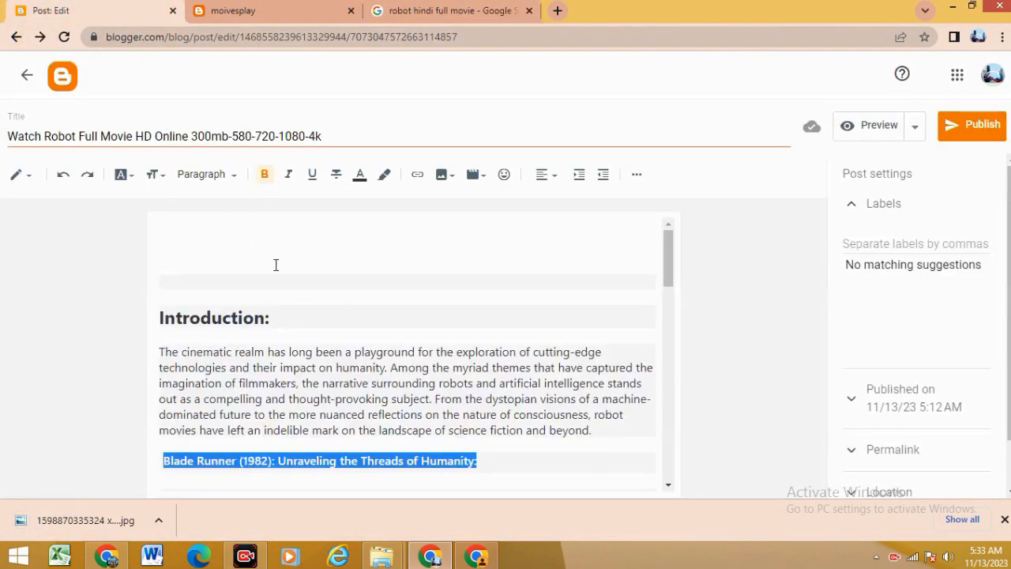
{"action": "left_click", "coordinate": [363, 256]}
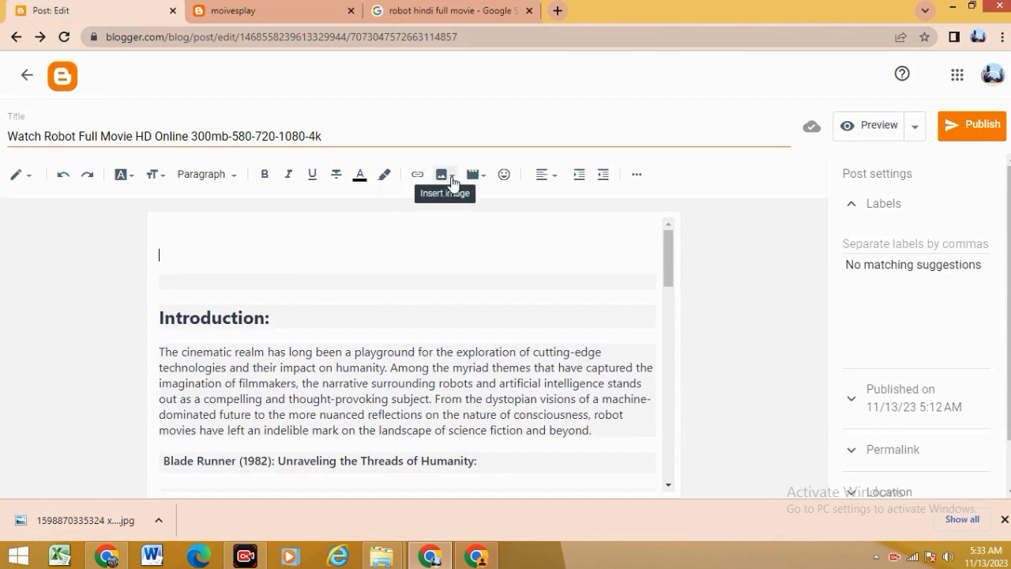
{"action": "left_click", "coordinate": [451, 175]}
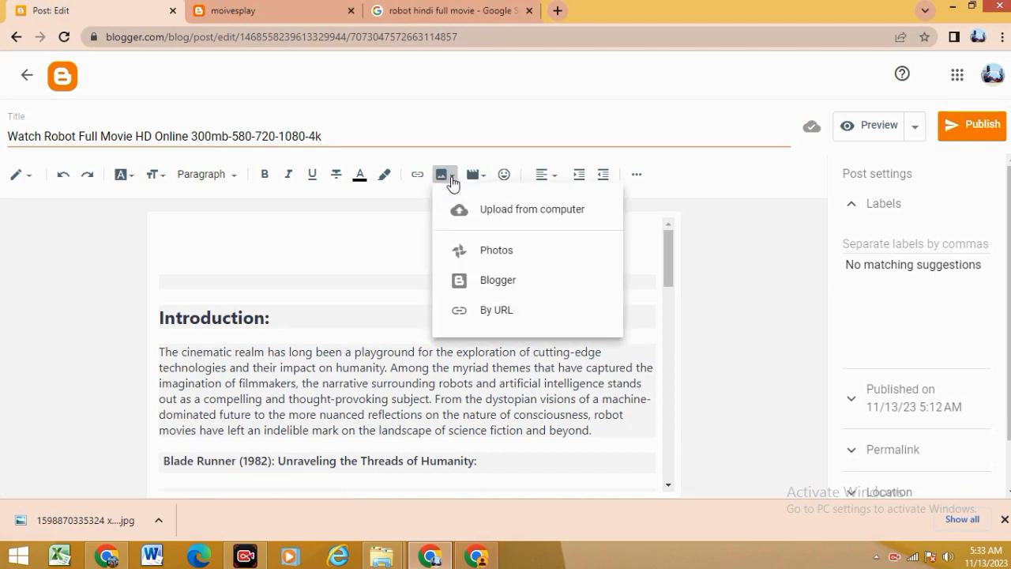
{"action": "left_click", "coordinate": [536, 211]}
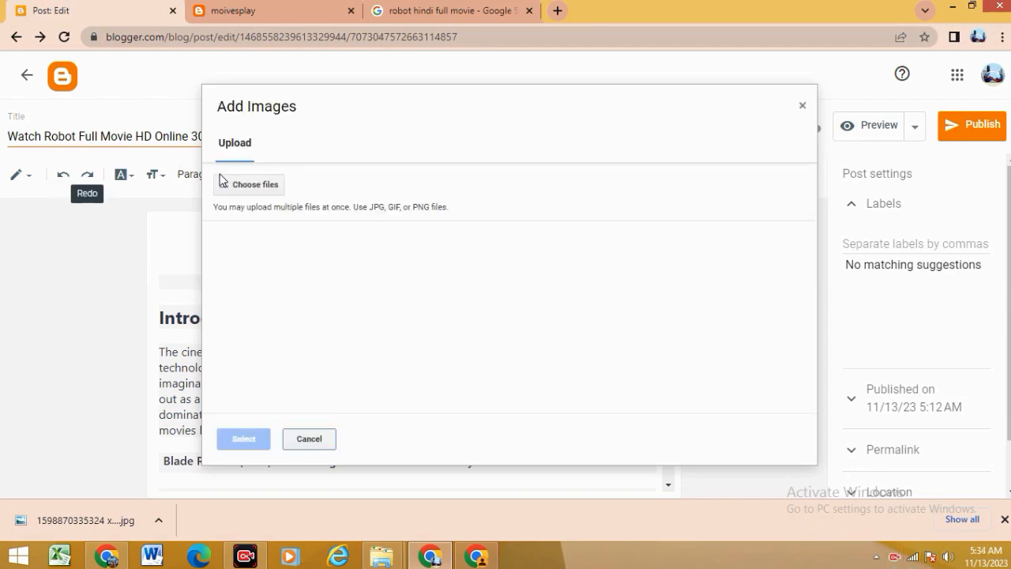
{"action": "left_click", "coordinate": [239, 192]}
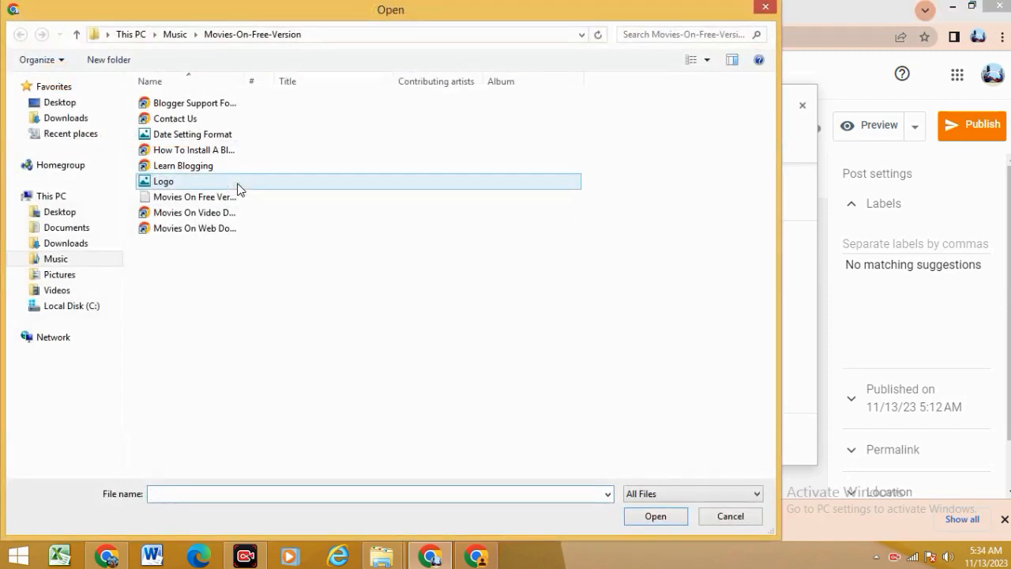
{"action": "left_click", "coordinate": [60, 277]}
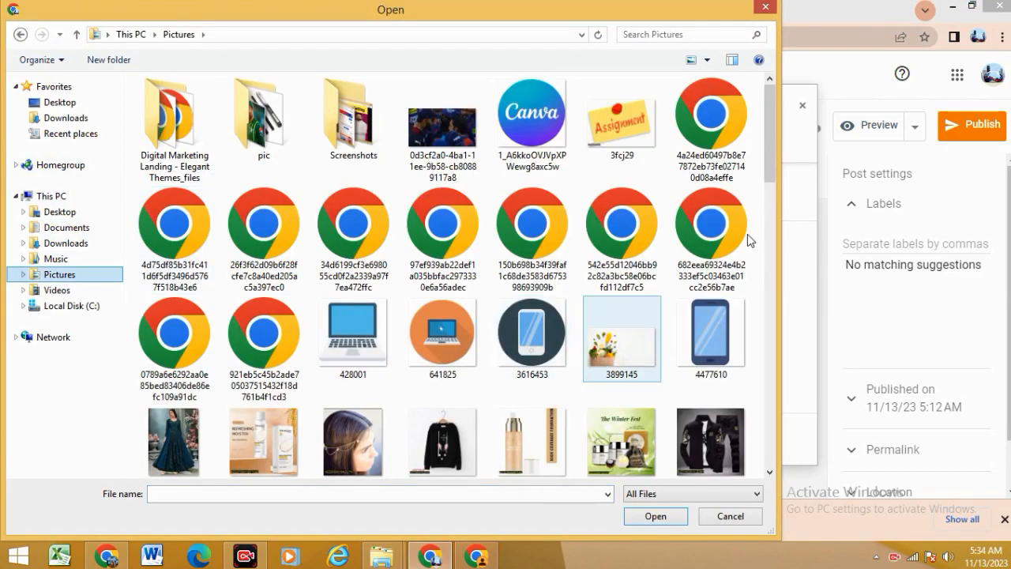
{"action": "left_click_drag", "start_coordinate": [770, 142], "coordinate": [775, 389]}
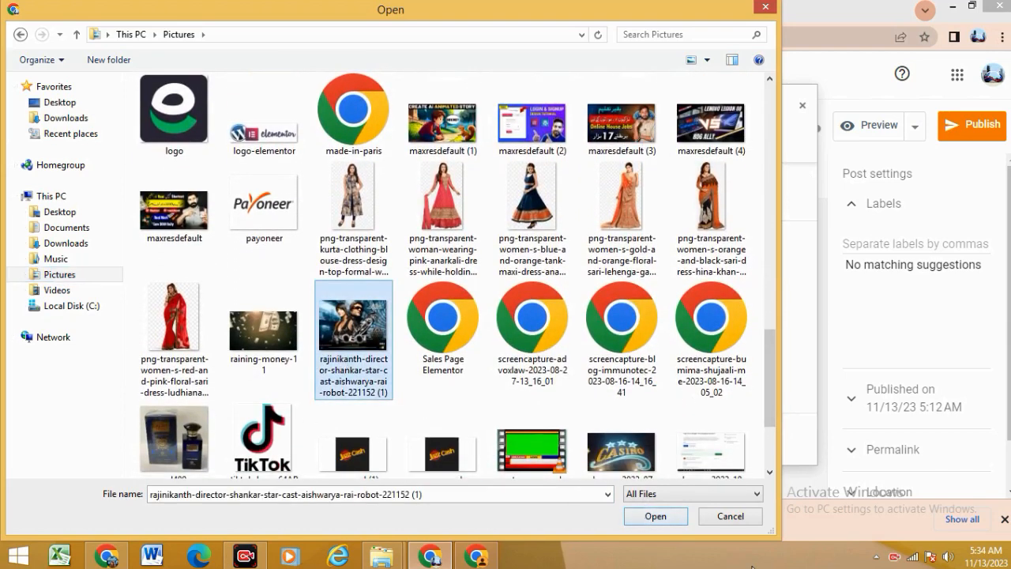
{"action": "left_click", "coordinate": [652, 514]}
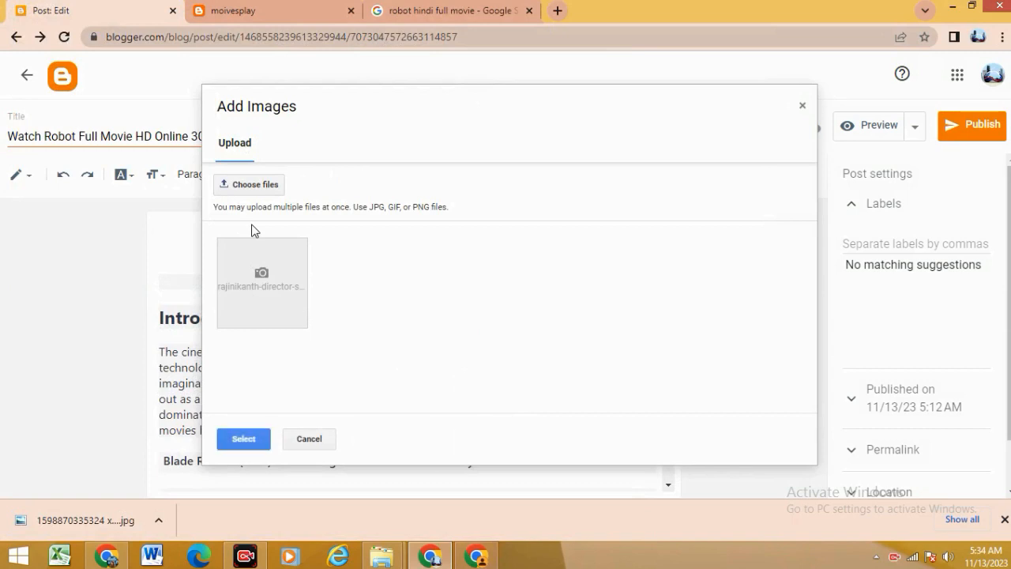
{"action": "left_click", "coordinate": [241, 440]}
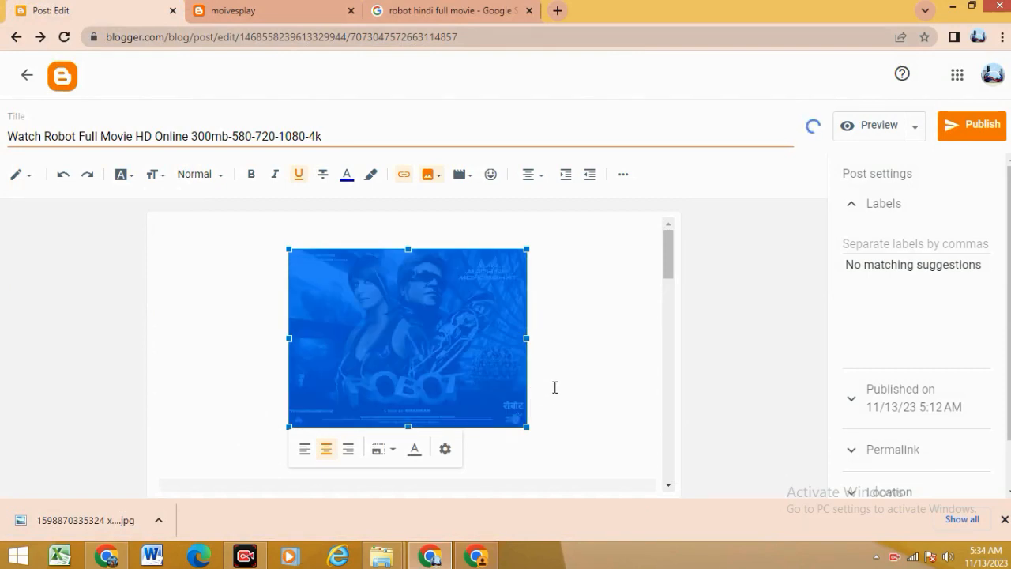
- Set the inserted Robot poster's size to Large and place the cursor on the blank line below it
{"action": "left_click", "coordinate": [437, 374]}
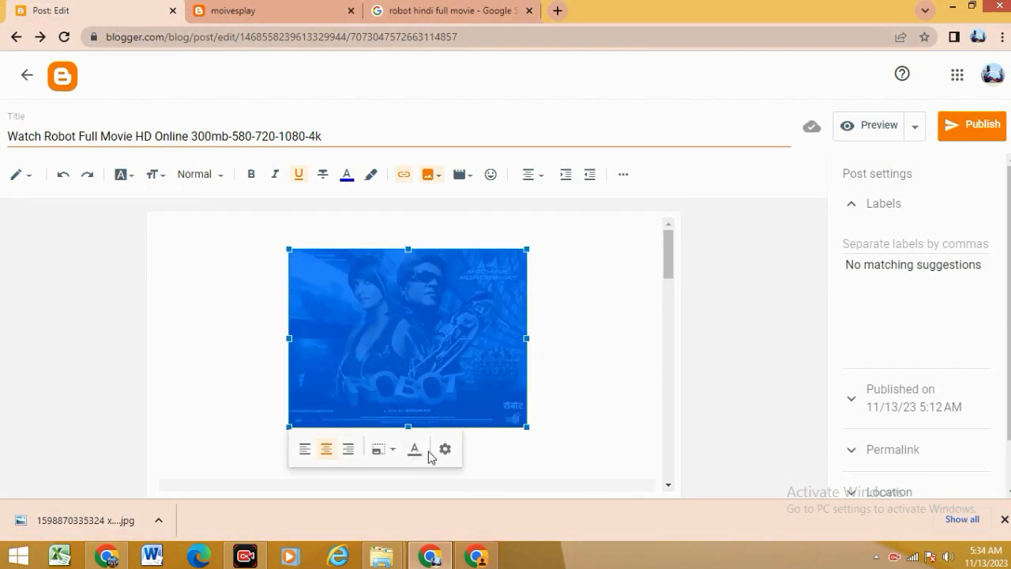
{"action": "left_click", "coordinate": [387, 455]}
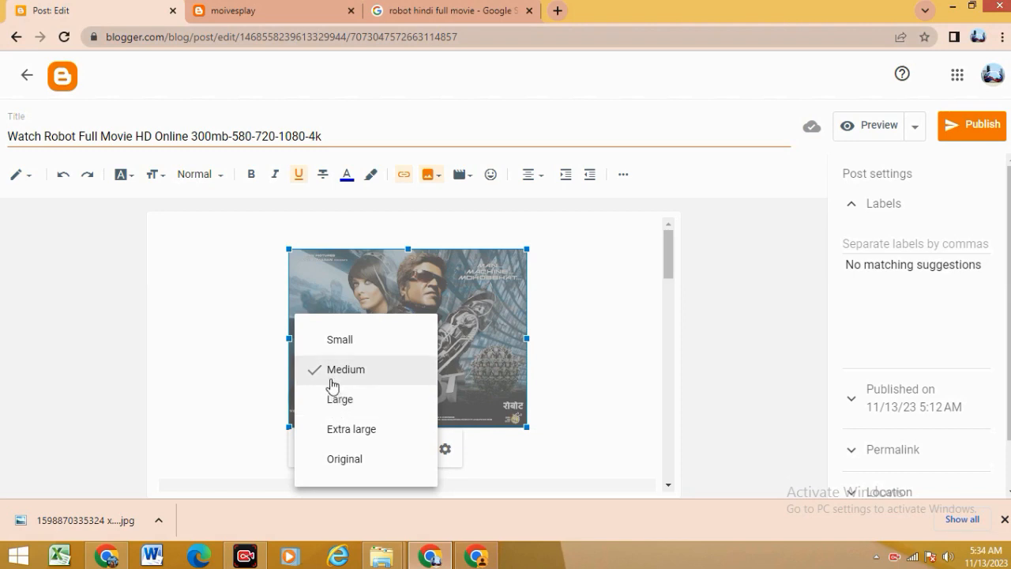
{"action": "left_click", "coordinate": [332, 407]}
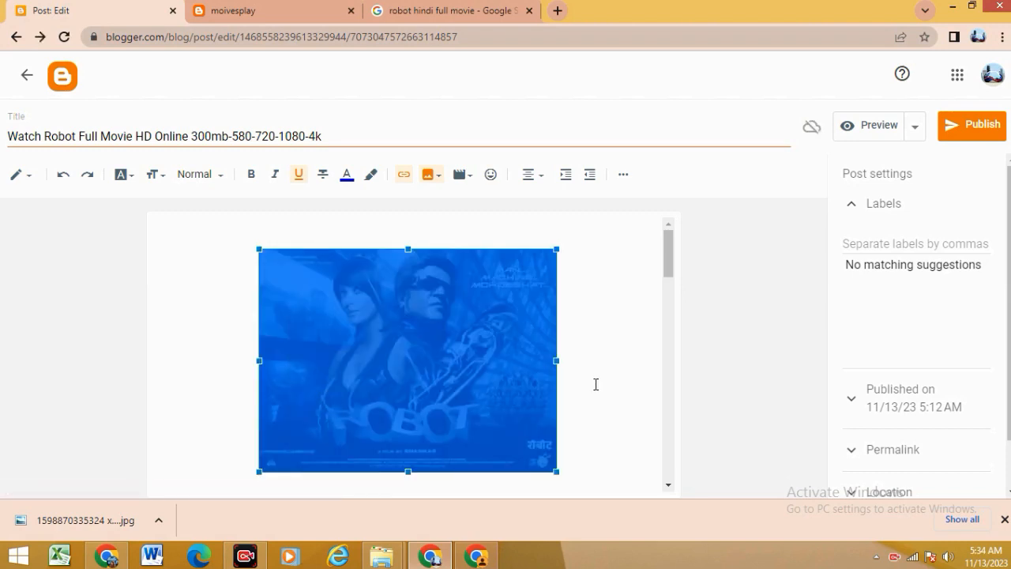
{"action": "scroll", "coordinate": [600, 384], "scroll_direction": "down", "scroll_amount": 2}
{"action": "left_click", "coordinate": [429, 361]}
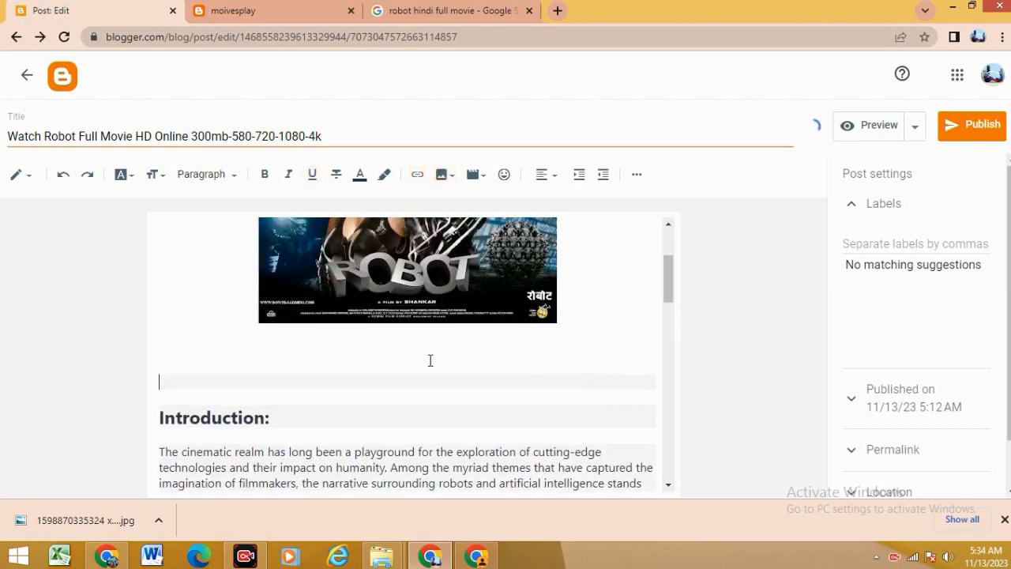
- Add a new line reading "kashi" after the Blade Runner paragraph, above the Terminator Series heading
{"action": "scroll", "coordinate": [413, 364], "scroll_direction": "down", "scroll_amount": 3}
{"action": "scroll", "coordinate": [303, 367], "scroll_direction": "up", "scroll_amount": 2}
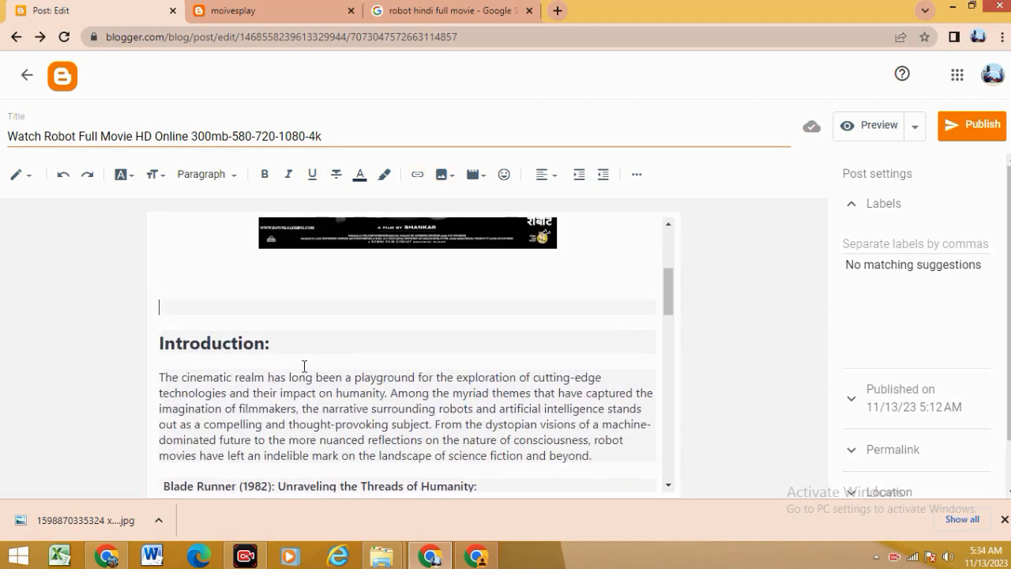
{"action": "left_click_drag", "start_coordinate": [164, 342], "coordinate": [271, 359]}
{"action": "scroll", "coordinate": [271, 360], "scroll_direction": "down", "scroll_amount": 3}
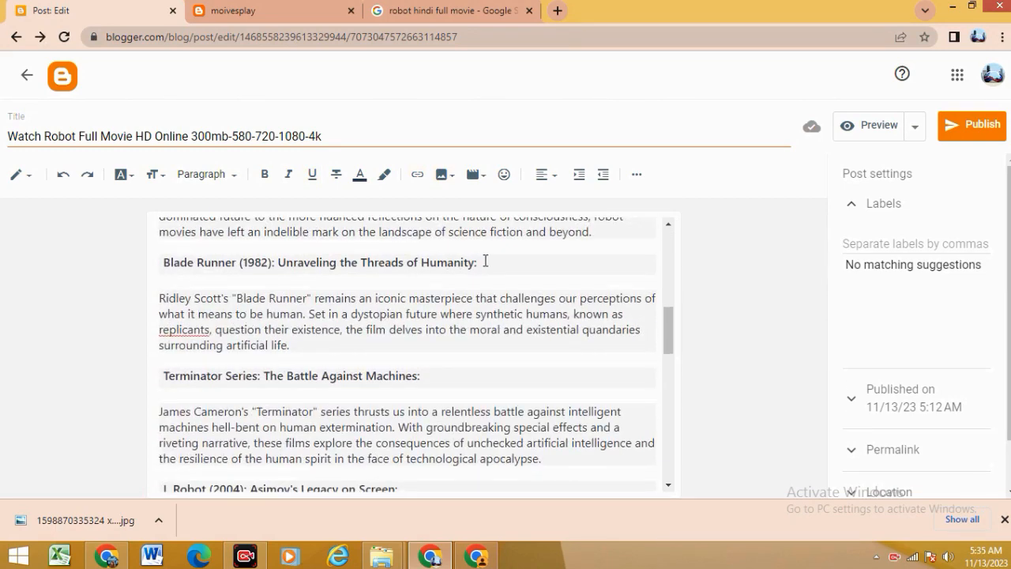
{"action": "scroll", "coordinate": [408, 392], "scroll_direction": "down", "scroll_amount": 3}
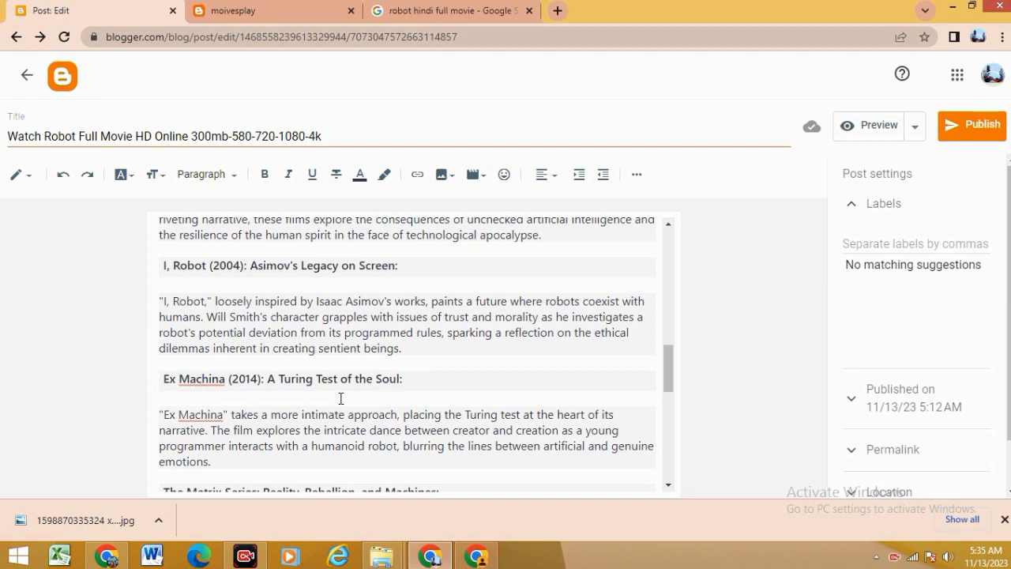
{"action": "scroll", "coordinate": [274, 400], "scroll_direction": "up", "scroll_amount": 2}
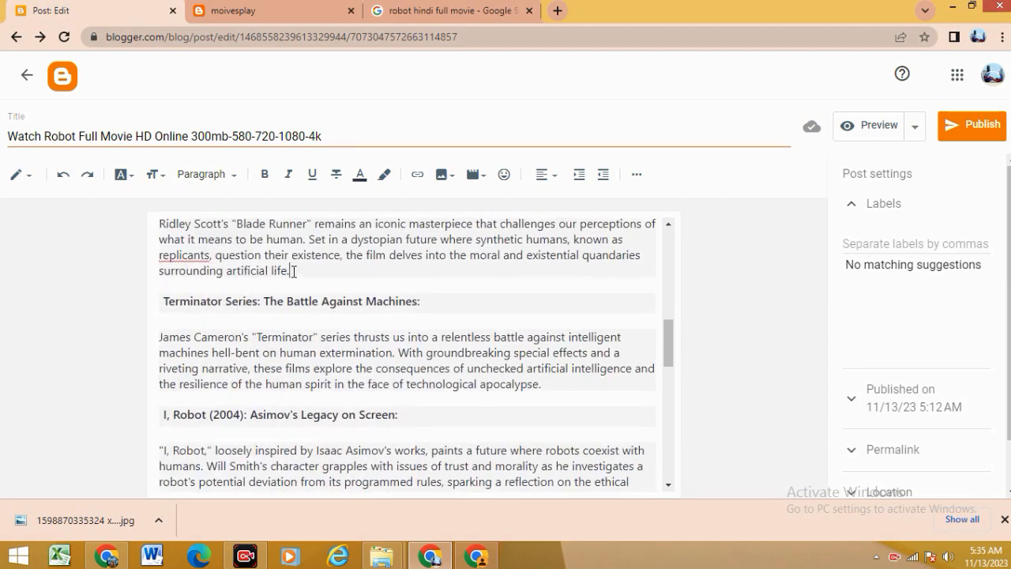
{"action": "key", "text": "Return"}
{"action": "key", "text": "Return"}
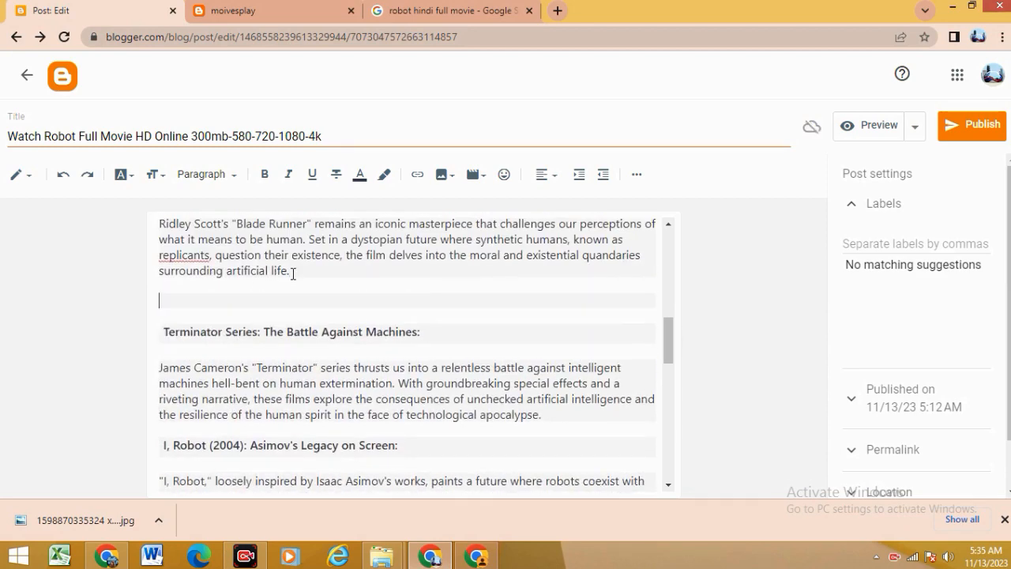
{"action": "key", "text": "BackSpace"}
{"action": "type", "text": "kash"}
{"action": "scroll", "coordinate": [237, 324], "scroll_direction": "down", "scroll_amount": 1}
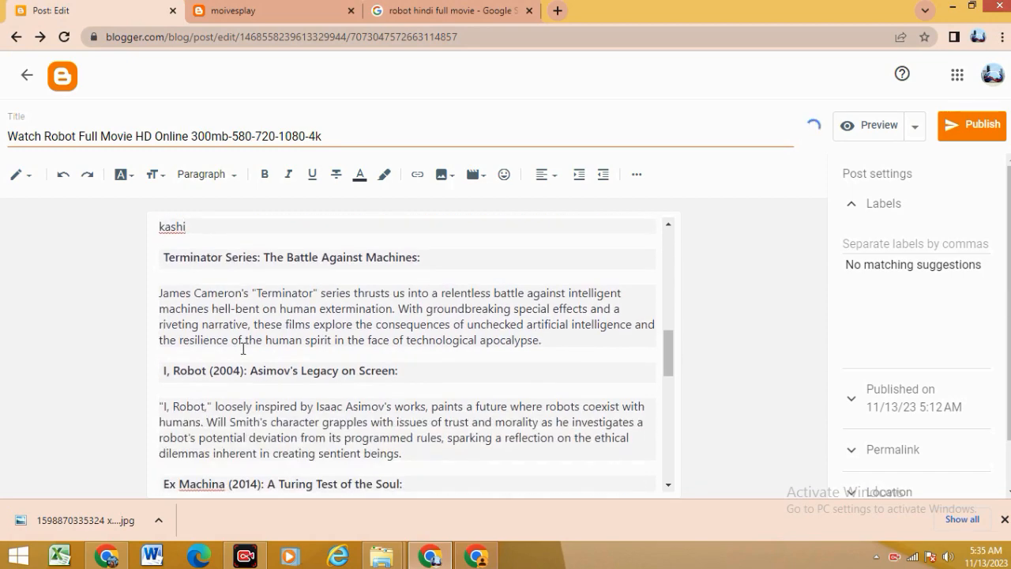
- Add a new line reading "kashi" between the I, Robot paragraph and the Ex Machina heading
{"action": "scroll", "coordinate": [460, 323], "scroll_direction": "down", "scroll_amount": 1}
{"action": "scroll", "coordinate": [413, 356], "scroll_direction": "down", "scroll_amount": 1}
{"action": "left_click", "coordinate": [419, 309]}
{"action": "key", "text": "Return"}
{"action": "key", "text": "Return"}
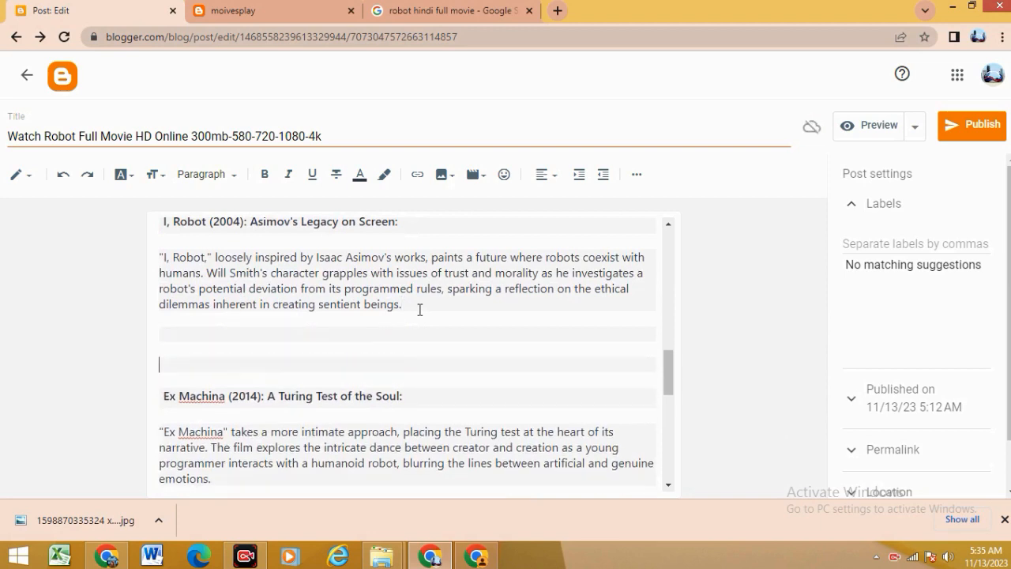
{"action": "type", "text": "kashi"}
{"action": "key", "text": "Return"}
- Add a new line reading "kashi" after the Robot & Frank paragraph, above the Chappie heading
{"action": "scroll", "coordinate": [292, 350], "scroll_direction": "down", "scroll_amount": 8}
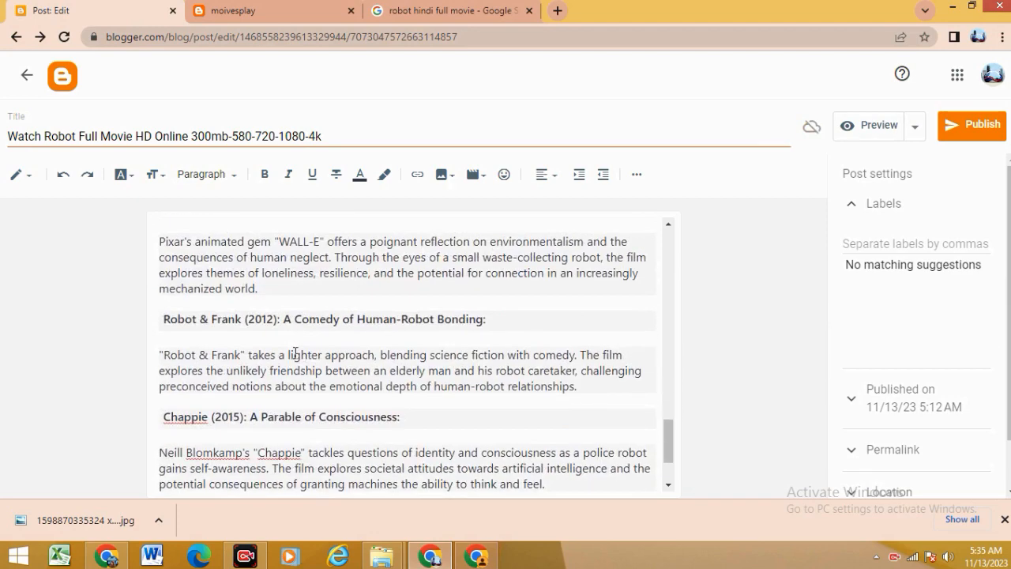
{"action": "left_click", "coordinate": [590, 392]}
{"action": "key", "text": "Return"}
{"action": "type", "text": "kashi"}
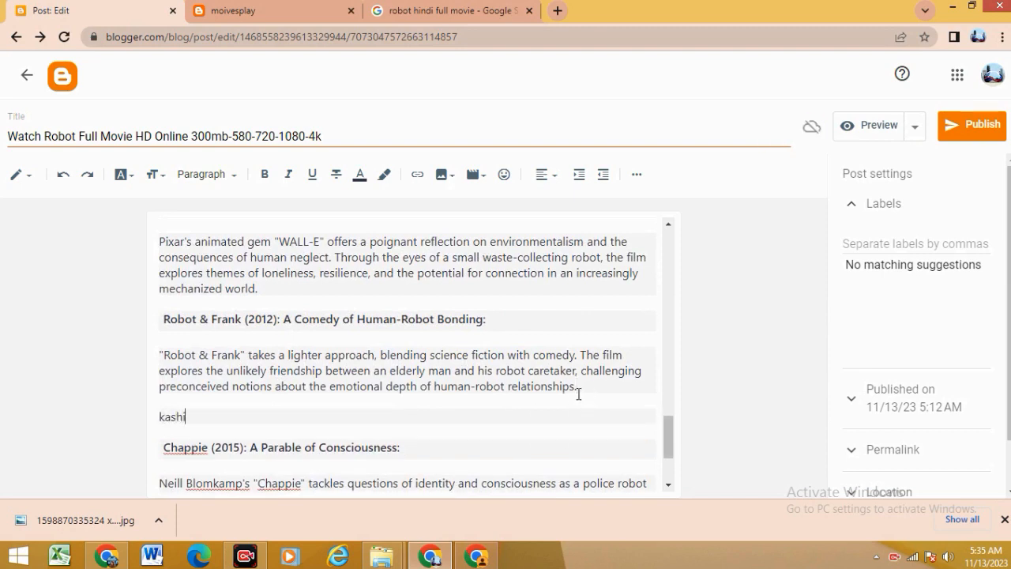
{"action": "scroll", "coordinate": [372, 413], "scroll_direction": "down", "scroll_amount": 2}
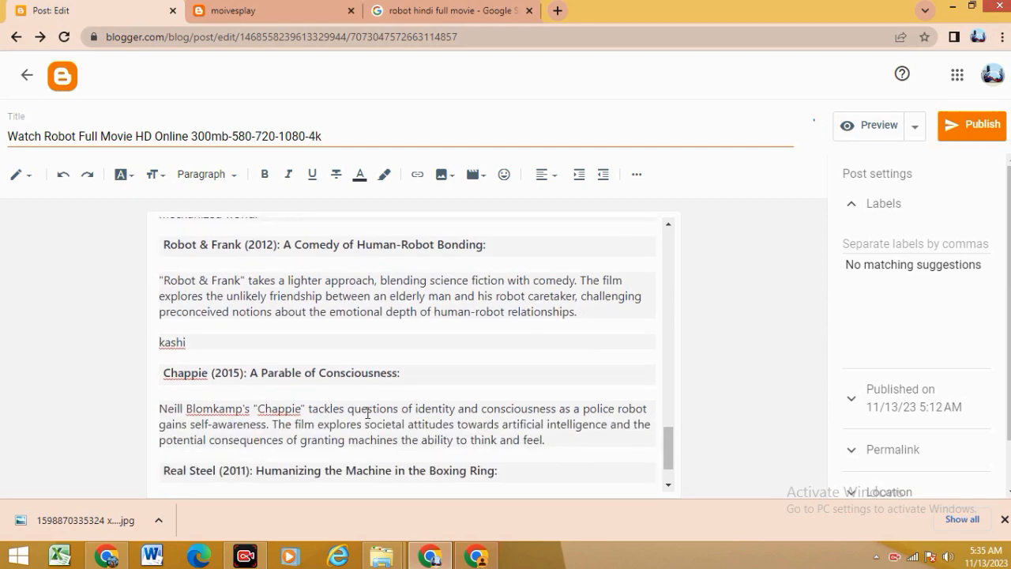
- Switch the post editor from Compose view to HTML view
{"action": "scroll", "coordinate": [369, 412], "scroll_direction": "up", "scroll_amount": 10}
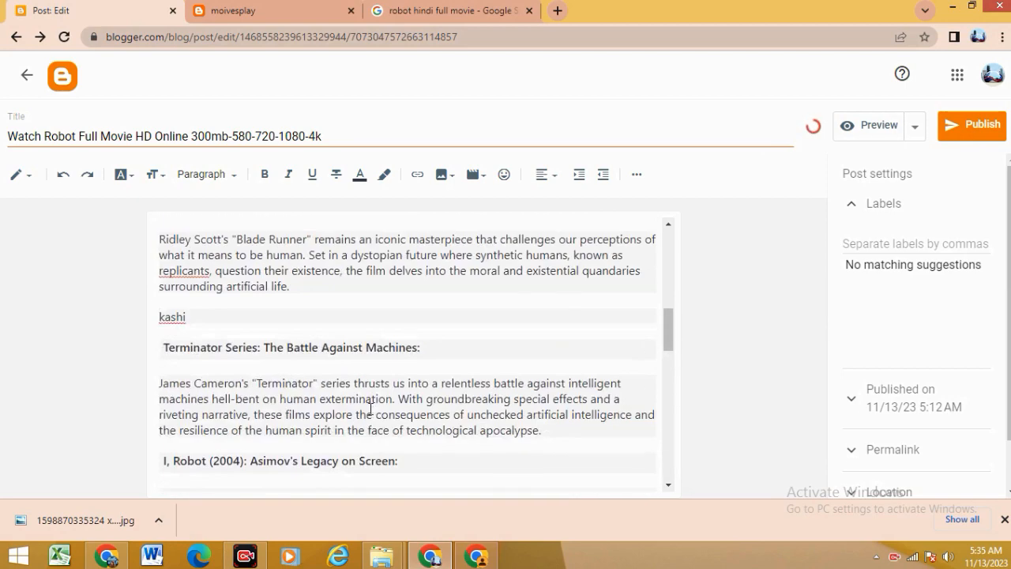
{"action": "scroll", "coordinate": [371, 407], "scroll_direction": "up", "scroll_amount": 2}
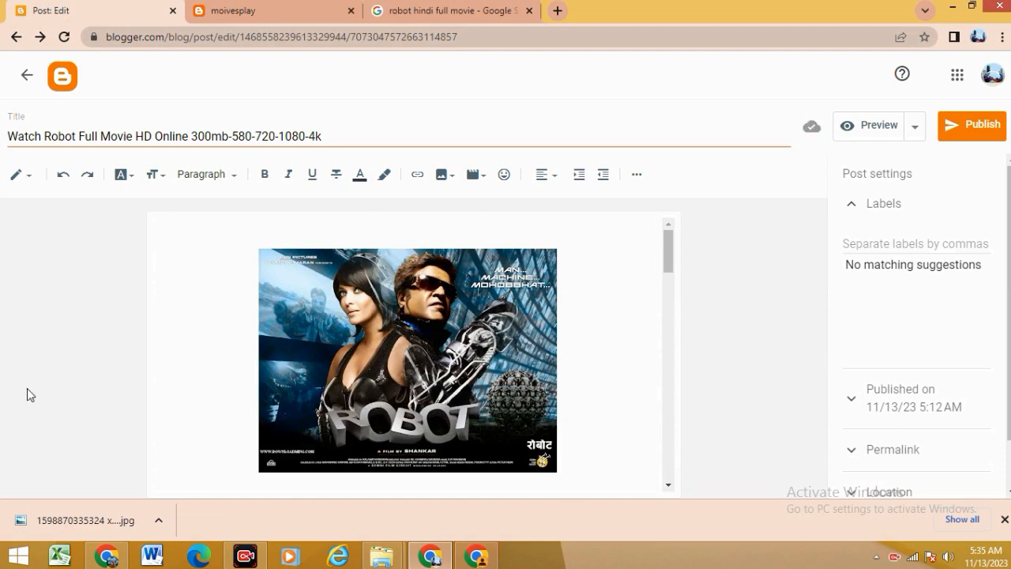
{"action": "scroll", "coordinate": [229, 385], "scroll_direction": "down", "scroll_amount": 1}
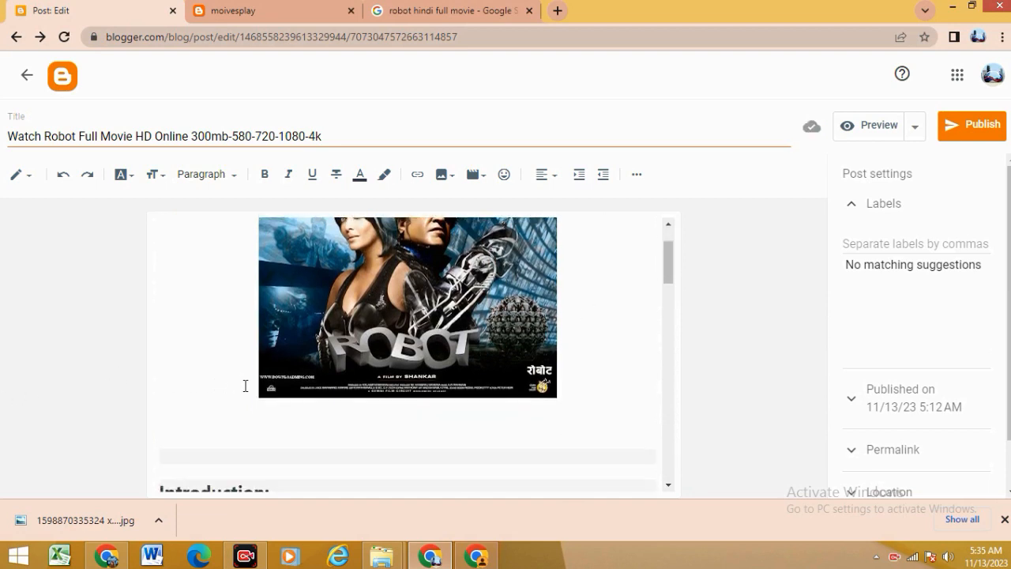
{"action": "left_click", "coordinate": [20, 175]}
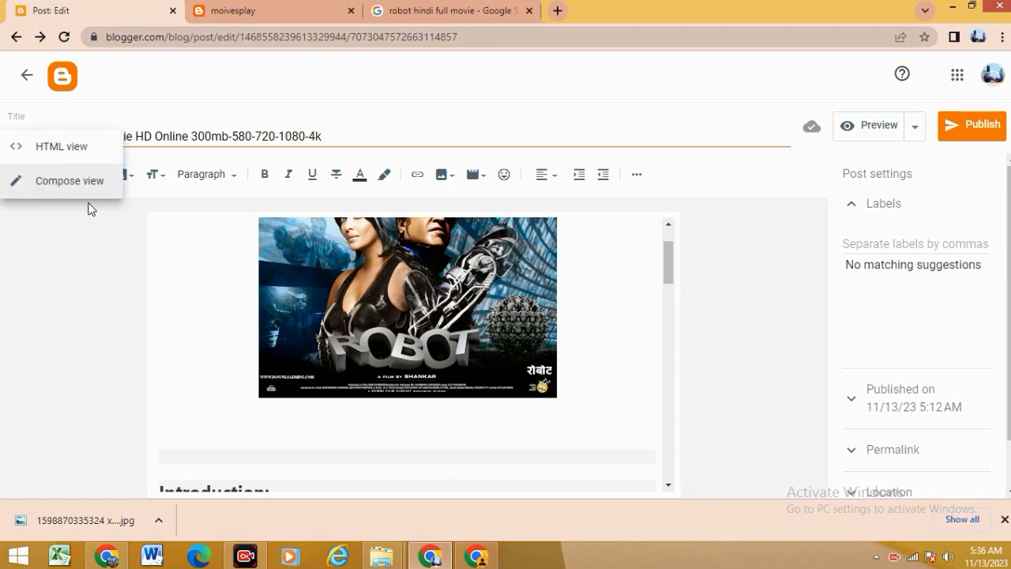
{"action": "left_click", "coordinate": [57, 154]}
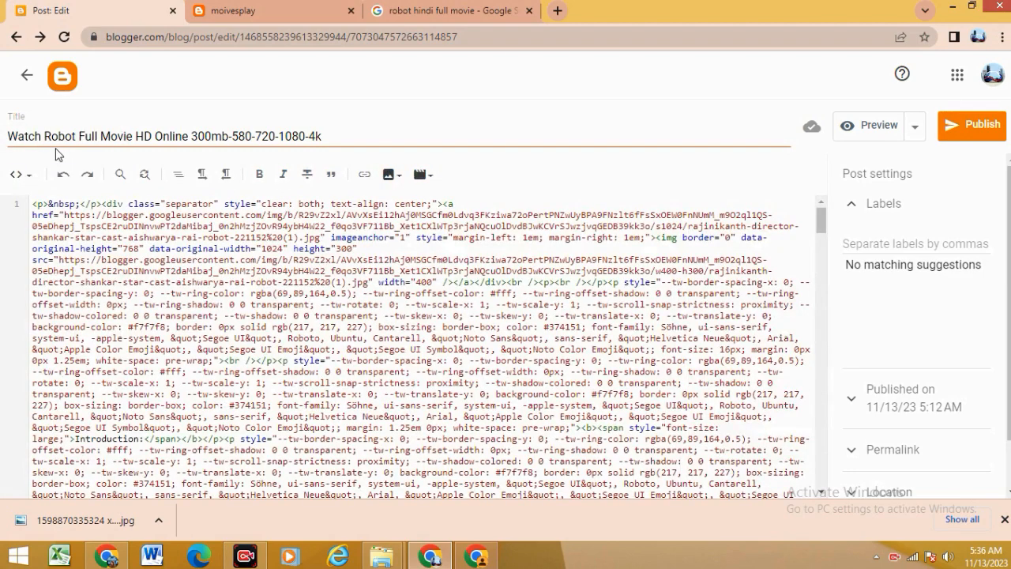
- Search the post's HTML for "kashi" and locate each placeholder in the code
{"action": "scroll", "coordinate": [309, 356], "scroll_direction": "down", "scroll_amount": 3}
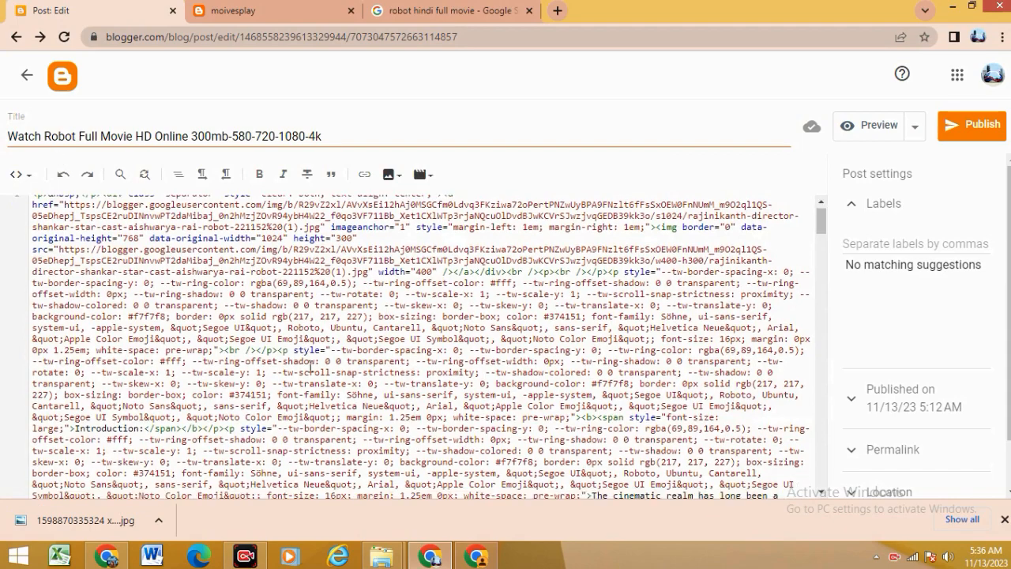
{"action": "scroll", "coordinate": [230, 271], "scroll_direction": "up", "scroll_amount": 3}
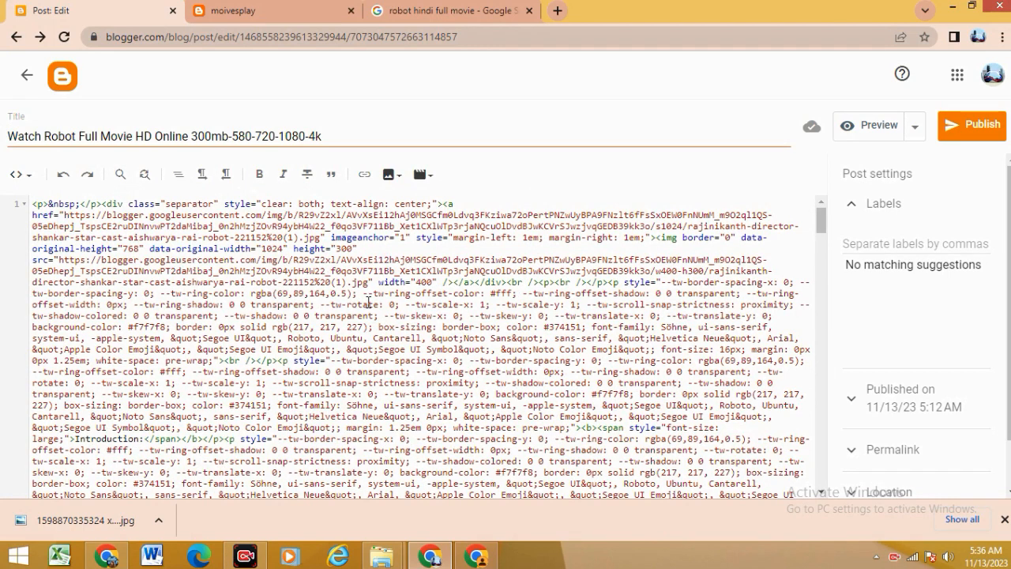
{"action": "key", "text": "ctrl+f"}
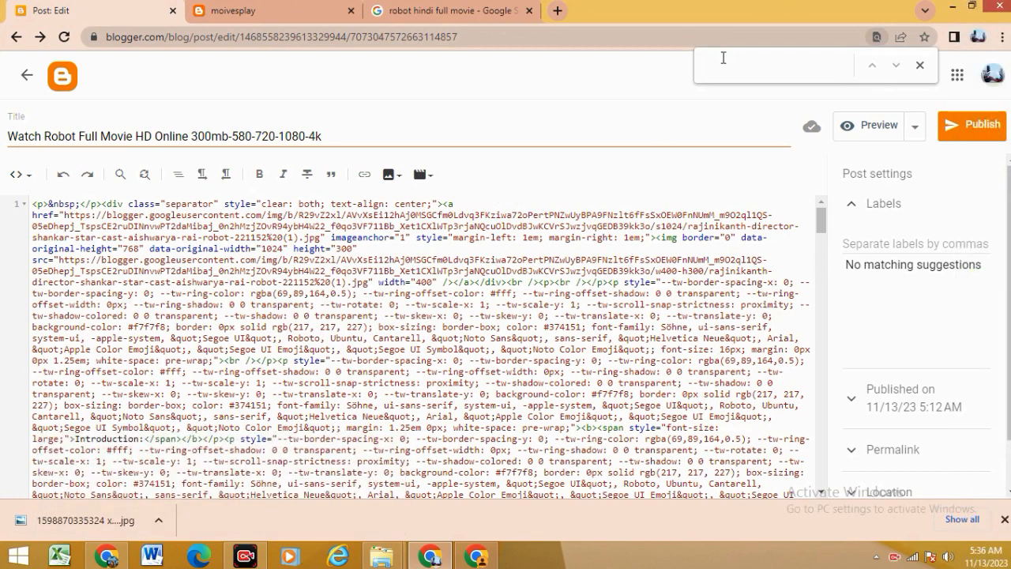
{"action": "type", "text": "kashi"}
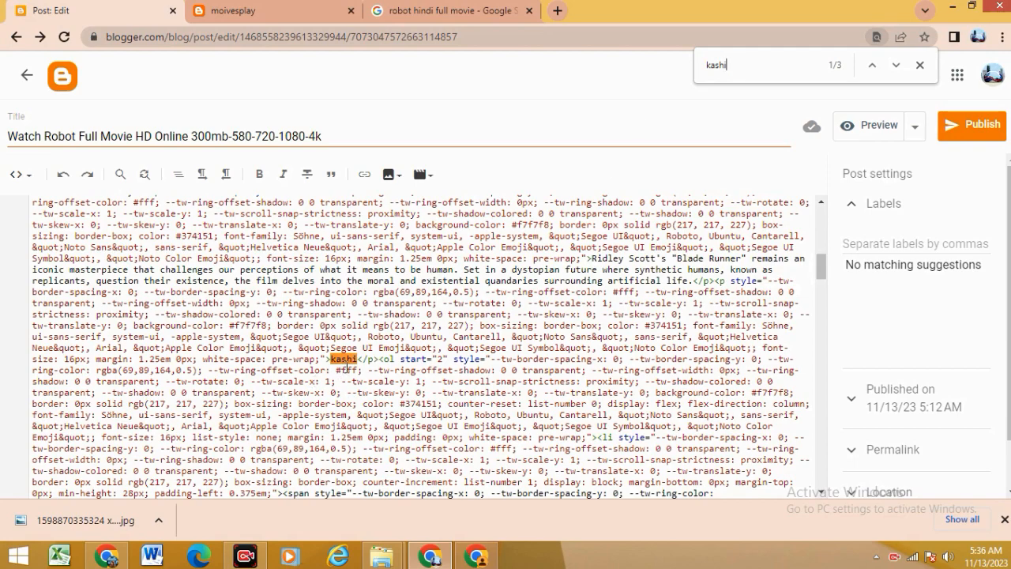
{"action": "scroll", "coordinate": [351, 362], "scroll_direction": "down", "scroll_amount": 2}
{"action": "scroll", "coordinate": [353, 290], "scroll_direction": "down", "scroll_amount": 10}
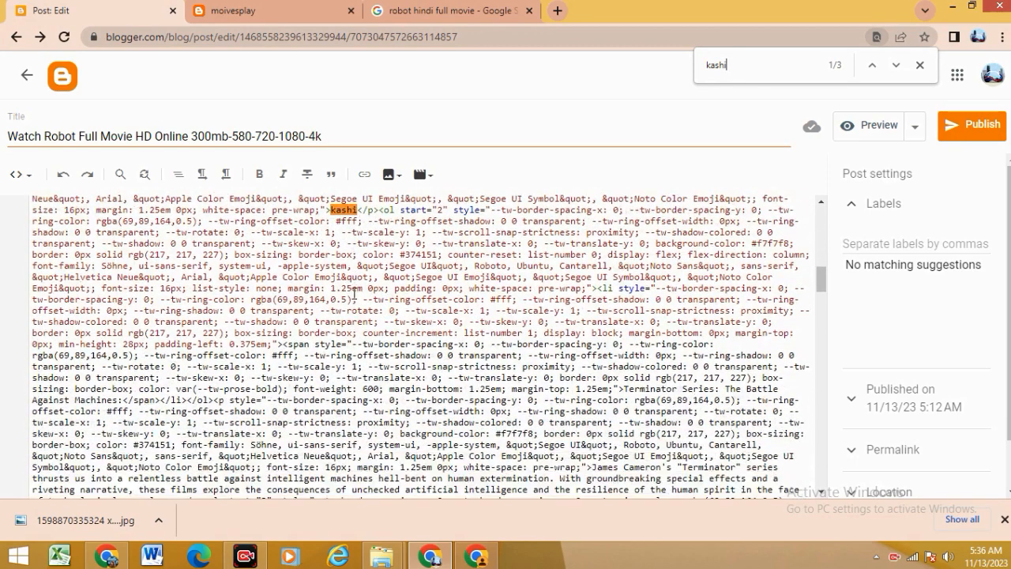
{"action": "scroll", "coordinate": [380, 325], "scroll_direction": "down", "scroll_amount": 1}
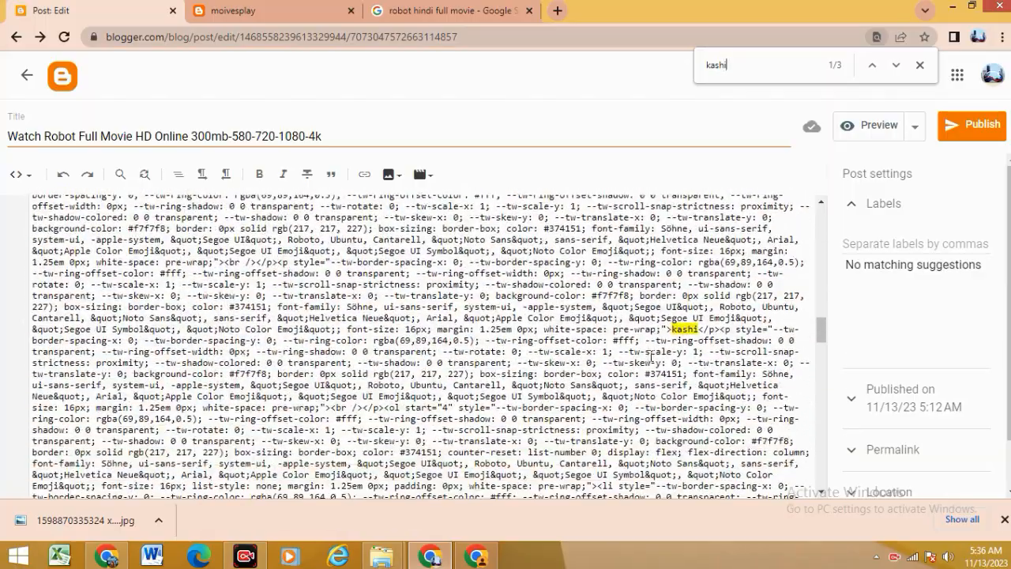
{"action": "scroll", "coordinate": [304, 381], "scroll_direction": "down", "scroll_amount": 3}
{"action": "scroll", "coordinate": [304, 382], "scroll_direction": "down", "scroll_amount": 8}
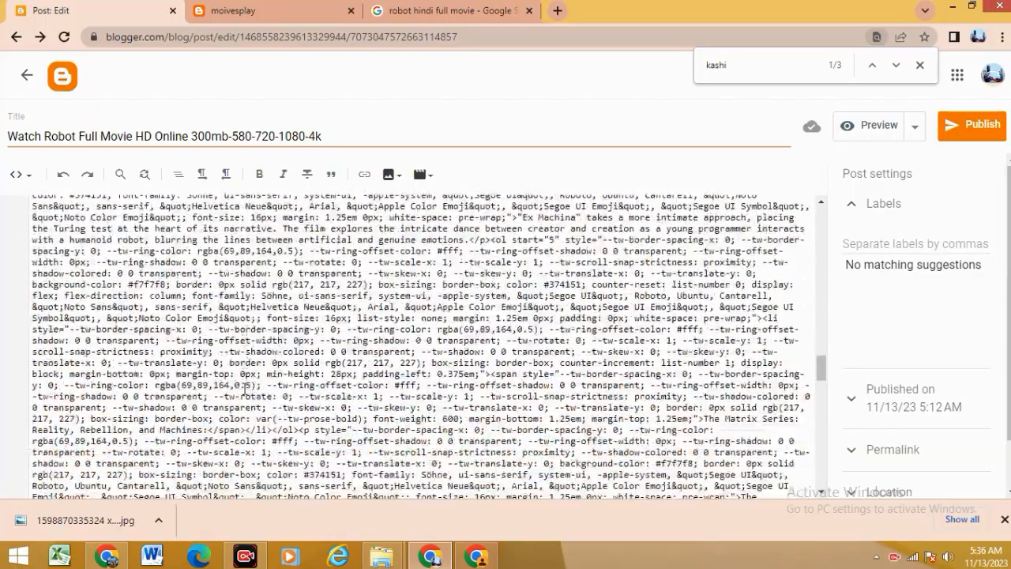
{"action": "scroll", "coordinate": [340, 381], "scroll_direction": "down", "scroll_amount": 3}
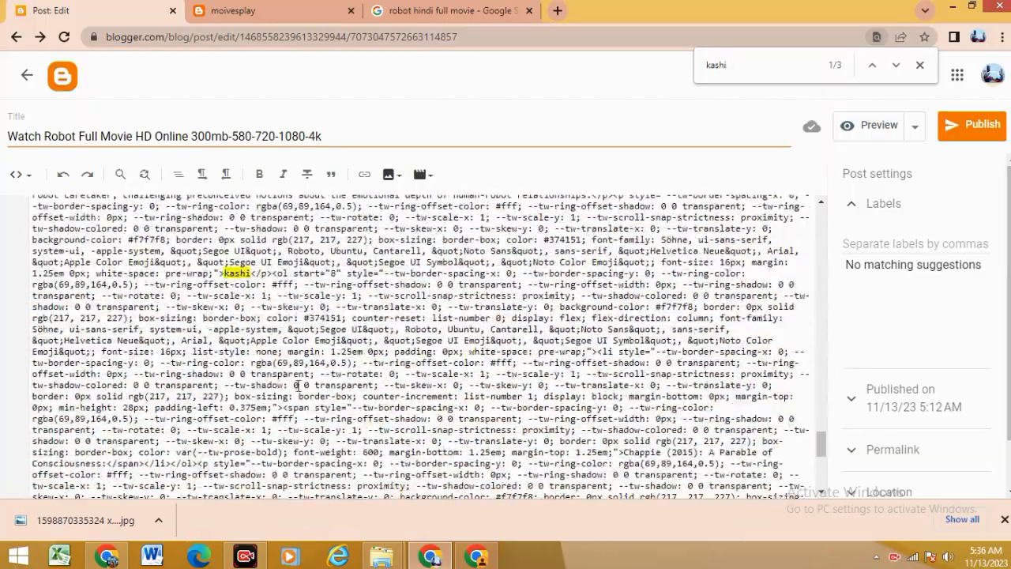
{"action": "scroll", "coordinate": [292, 320], "scroll_direction": "up", "scroll_amount": 4}
{"action": "scroll", "coordinate": [293, 320], "scroll_direction": "up", "scroll_amount": 10}
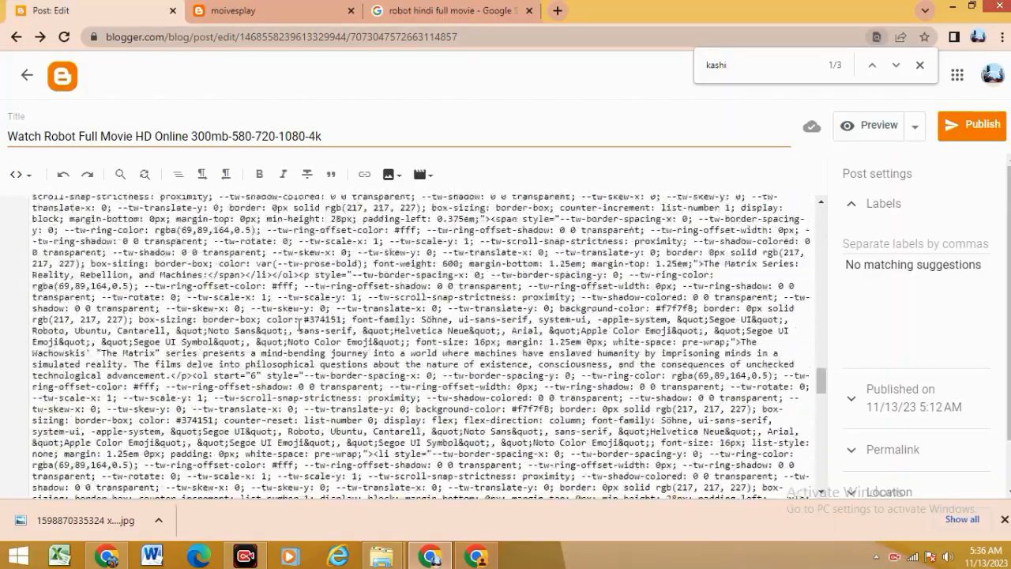
{"action": "scroll", "coordinate": [301, 328], "scroll_direction": "up", "scroll_amount": 3}
{"action": "scroll", "coordinate": [336, 352], "scroll_direction": "down", "scroll_amount": 2}
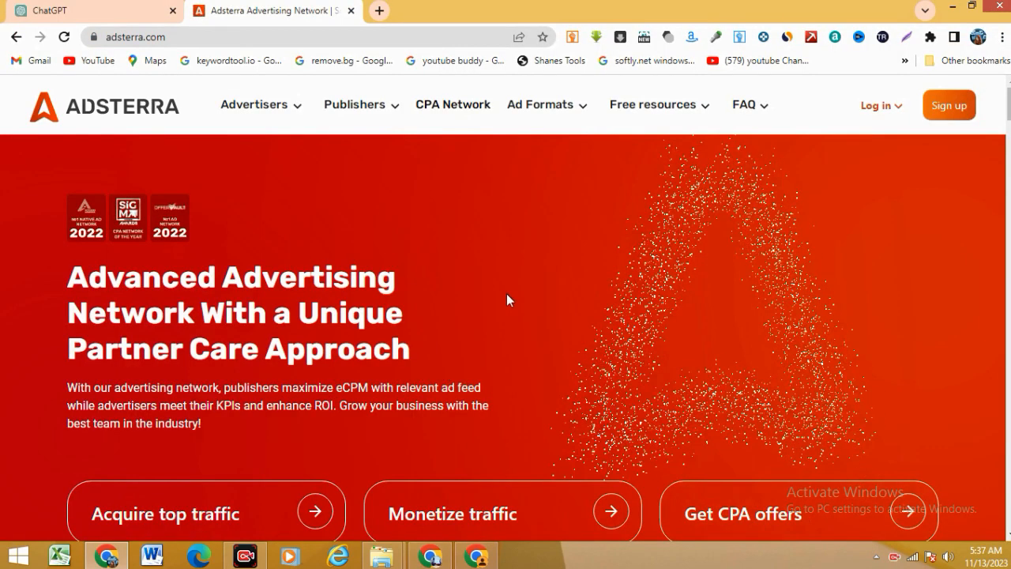
- Log in to Adsterra as a publisher and expand the ad units of bkbrands21.blogspot.com
{"action": "left_click", "coordinate": [901, 110]}
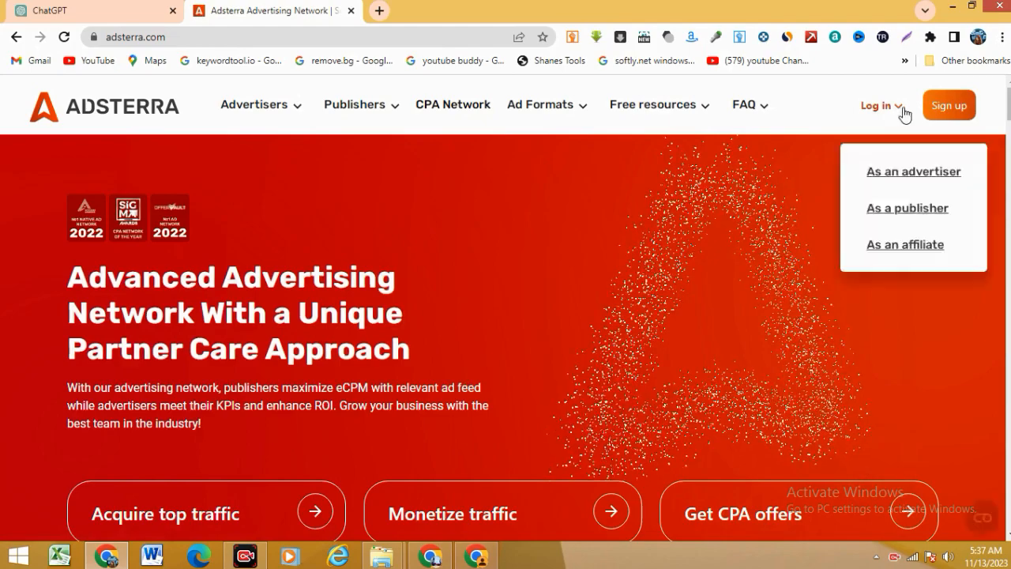
{"action": "left_click", "coordinate": [883, 210]}
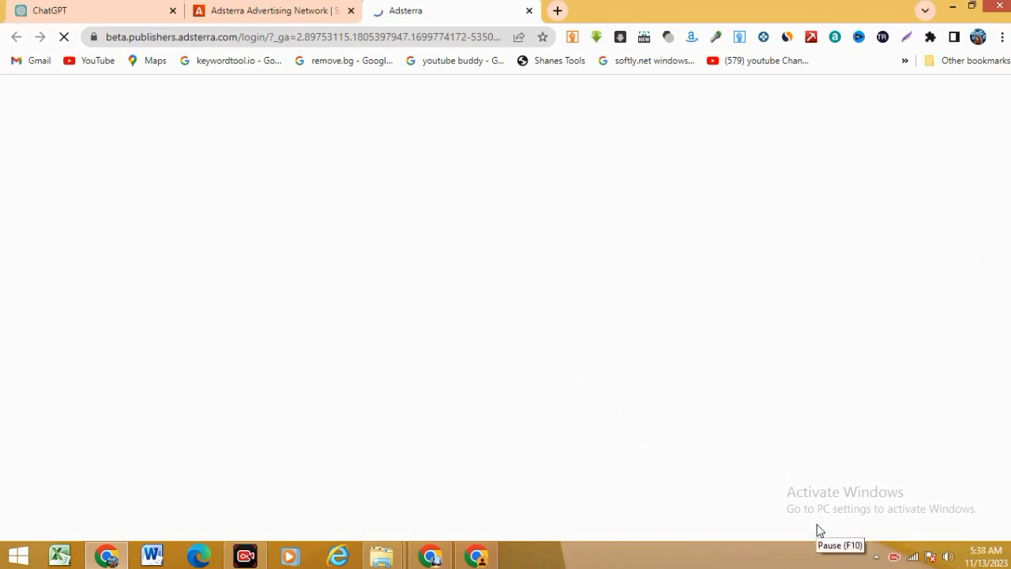
{"action": "scroll", "coordinate": [400, 289], "scroll_direction": "down", "scroll_amount": 3}
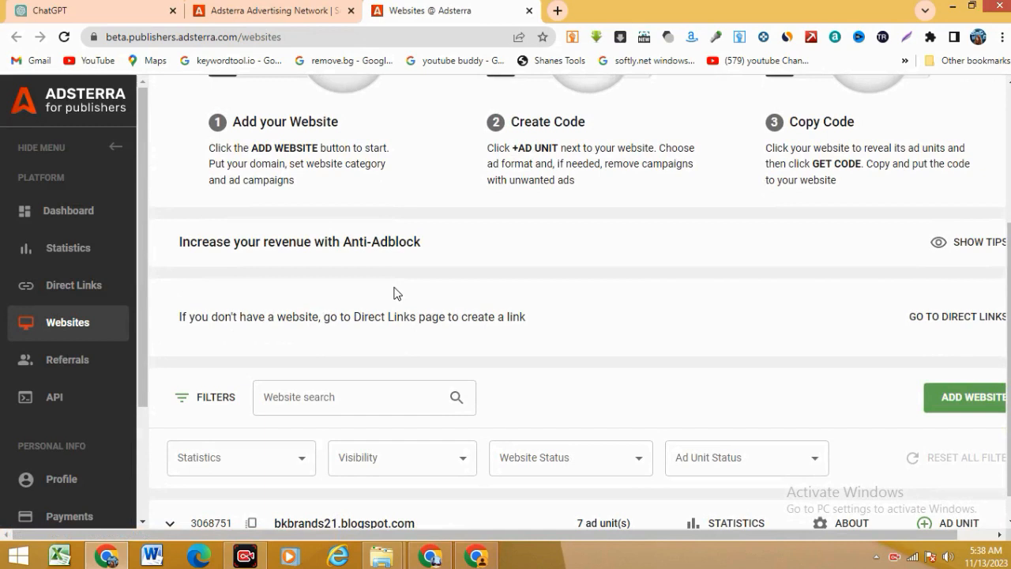
{"action": "scroll", "coordinate": [379, 203], "scroll_direction": "down", "scroll_amount": 1}
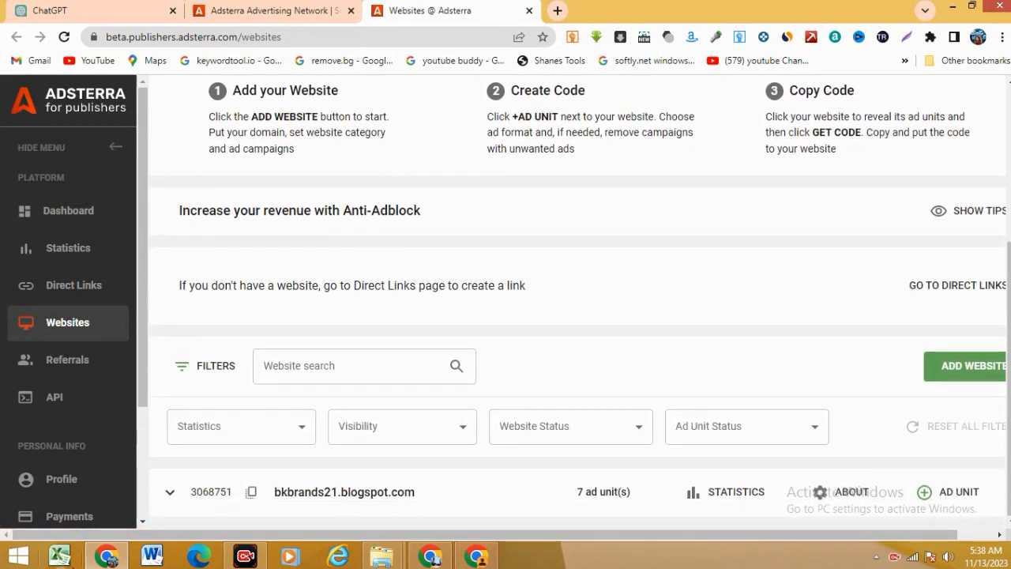
{"action": "left_click", "coordinate": [171, 494]}
{"action": "scroll", "coordinate": [600, 392], "scroll_direction": "down", "scroll_amount": 3}
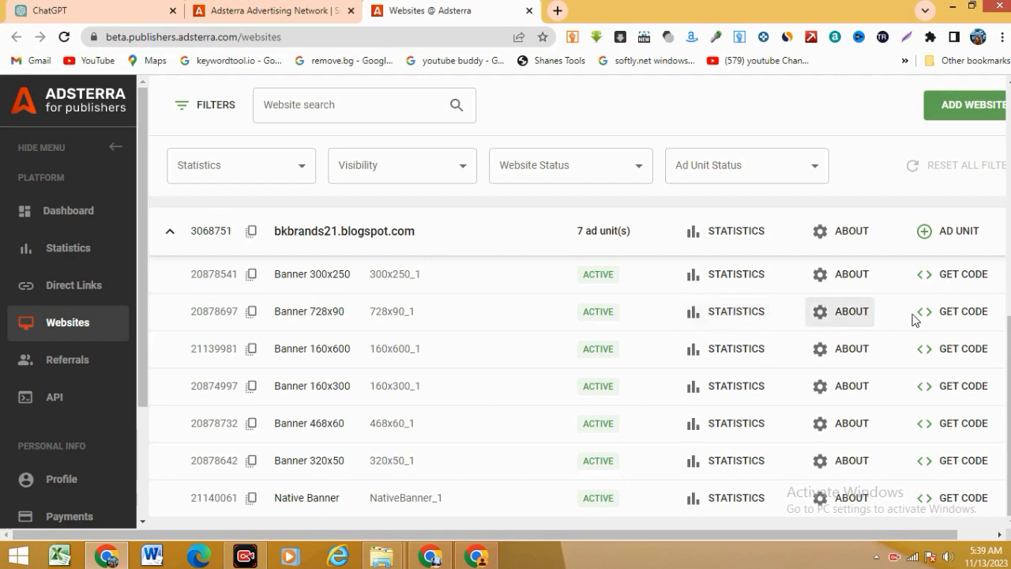
- Copy the Banner 728x90 ad code and paste it over the first "kashi" placeholder in the Blogger post's HTML
{"action": "left_click", "coordinate": [943, 312]}
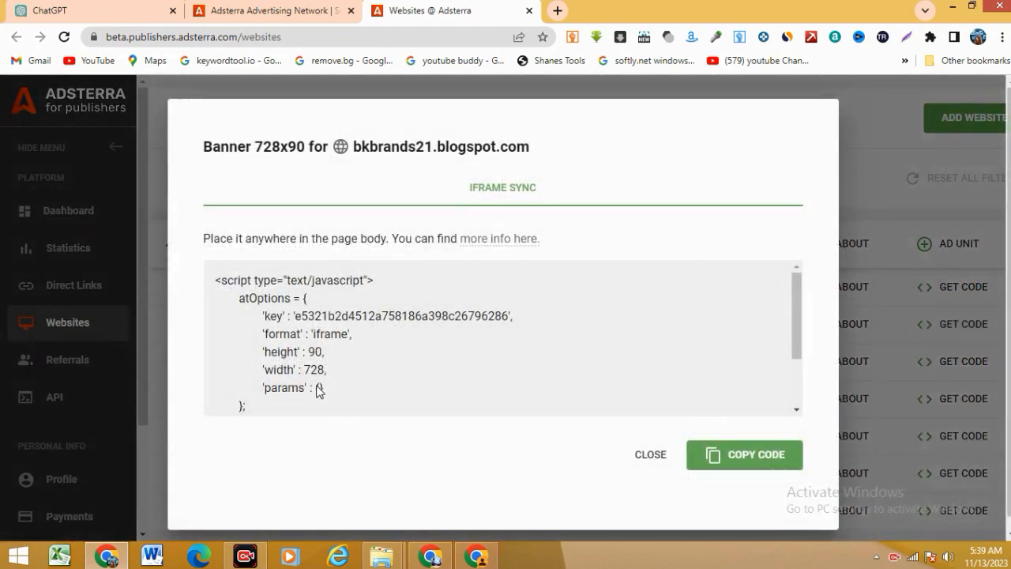
{"action": "left_click", "coordinate": [720, 458]}
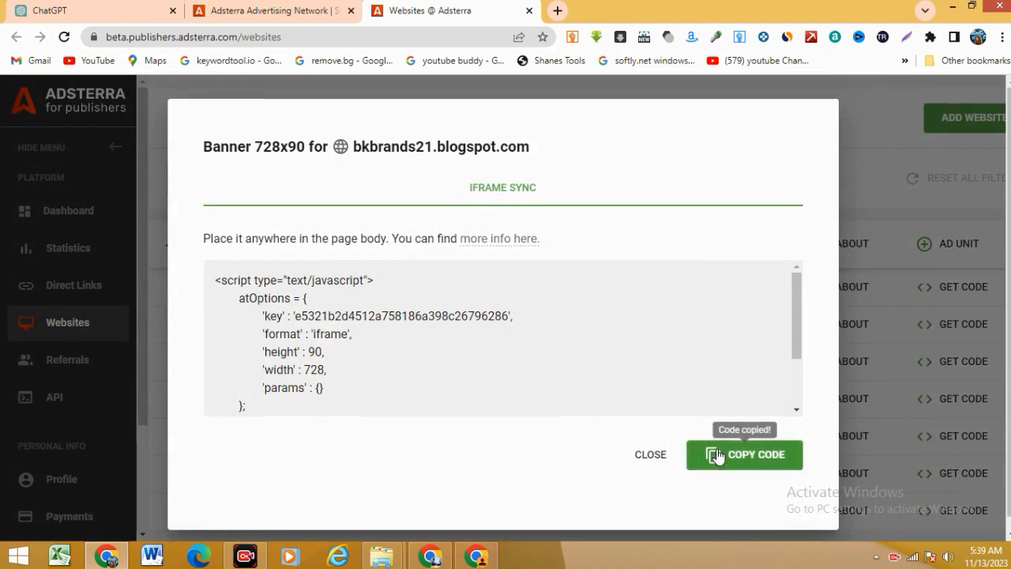
{"action": "left_click", "coordinate": [431, 557]}
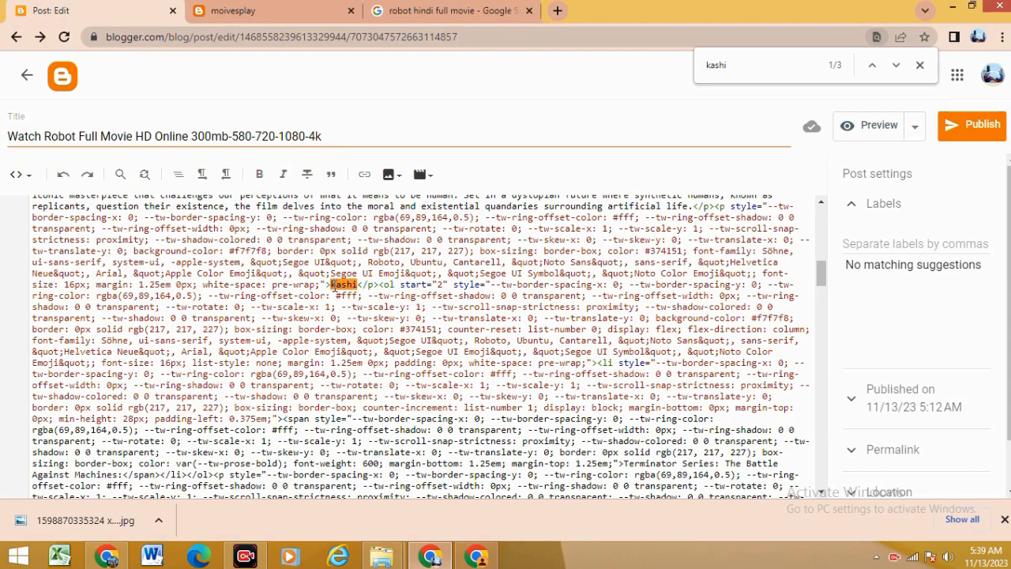
{"action": "key", "text": "ctrl+v"}
- Search for "kashi" again and paste the banner code at the placeholder after the Robot & Frank paragraph
{"action": "scroll", "coordinate": [307, 316], "scroll_direction": "down", "scroll_amount": 5}
{"action": "scroll", "coordinate": [299, 328], "scroll_direction": "down", "scroll_amount": 10}
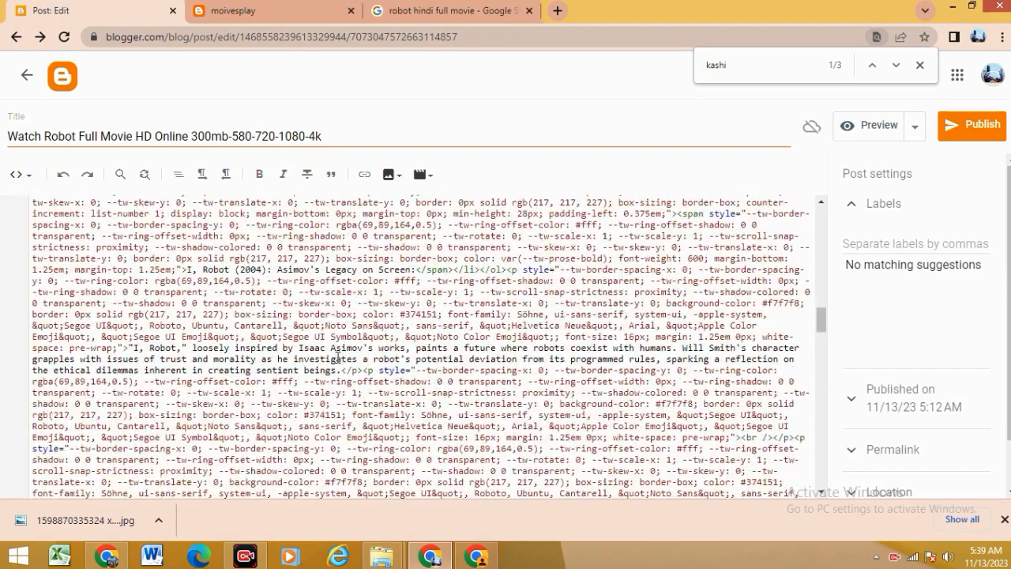
{"action": "scroll", "coordinate": [378, 366], "scroll_direction": "down", "scroll_amount": 4}
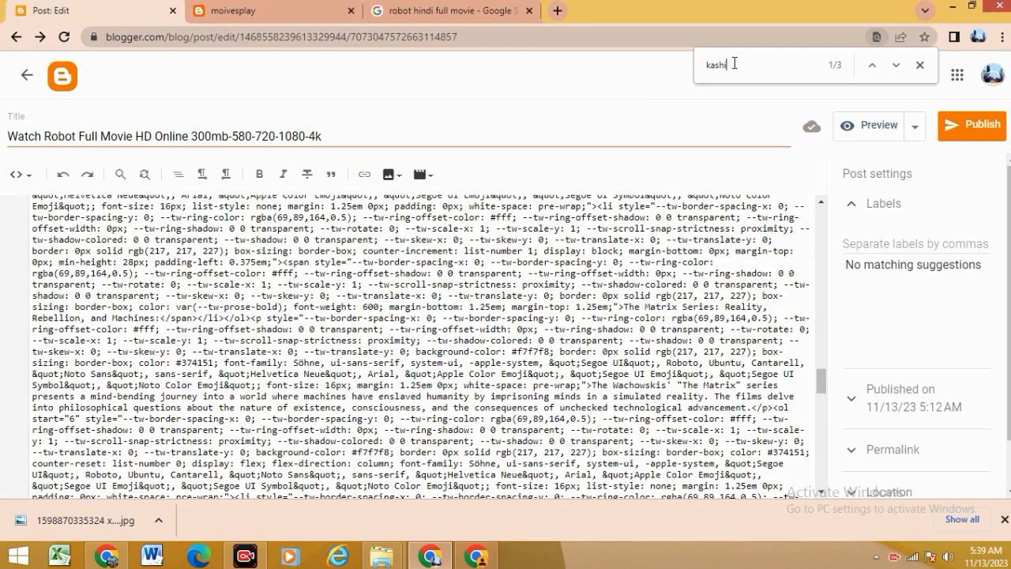
{"action": "key", "text": "BackSpace"}
{"action": "key", "text": "BackSpace"}
{"action": "type", "text": "kash"}
{"action": "scroll", "coordinate": [514, 382], "scroll_direction": "down", "scroll_amount": 10}
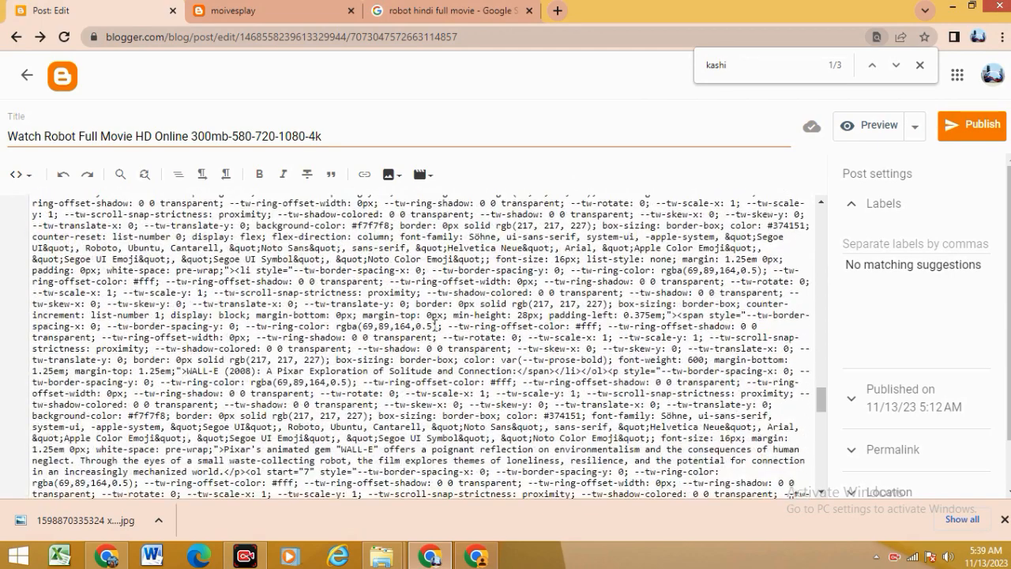
{"action": "scroll", "coordinate": [376, 326], "scroll_direction": "down", "scroll_amount": 2}
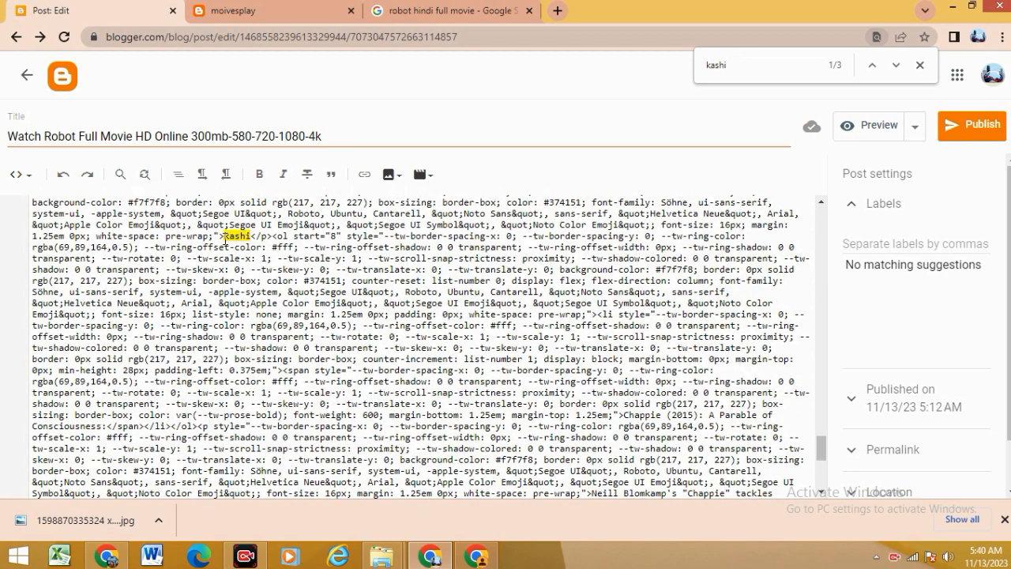
{"action": "scroll", "coordinate": [228, 240], "scroll_direction": "down", "scroll_amount": 6}
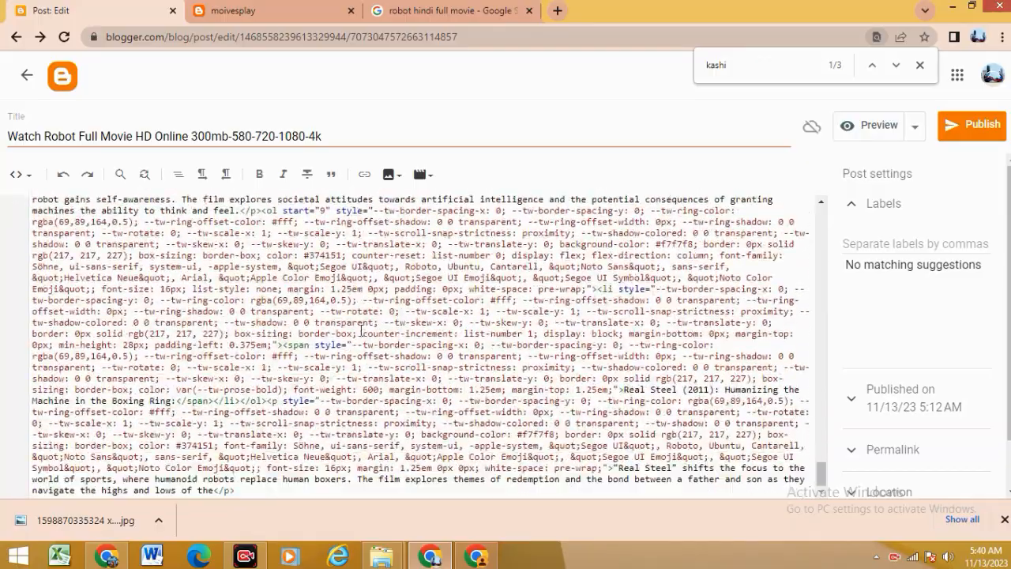
- Search the post's HTML for "kashi" again and paste the banner code over the placeholder after the I, Robot paragraph
{"action": "scroll", "coordinate": [615, 433], "scroll_direction": "up", "scroll_amount": 10}
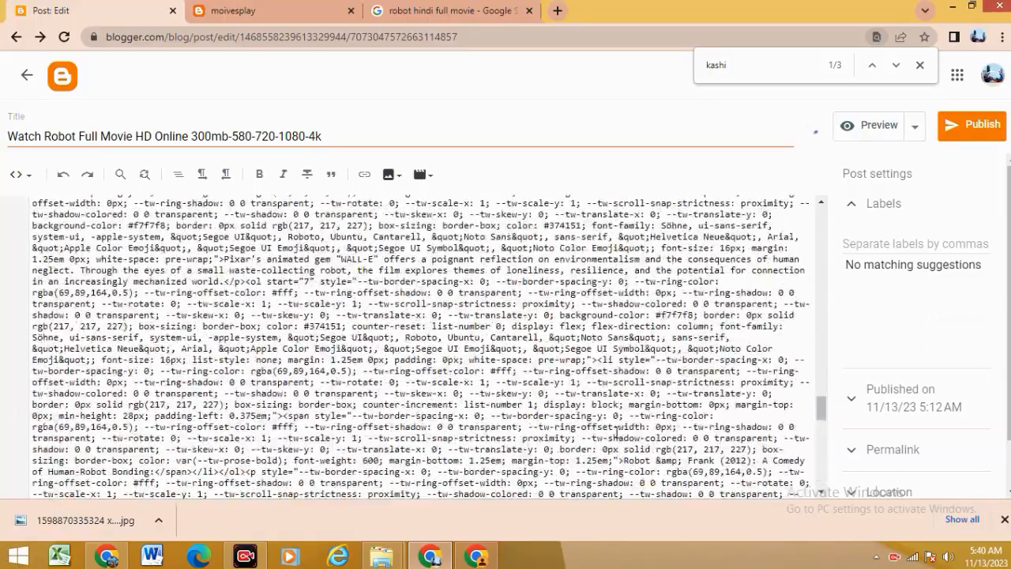
{"action": "scroll", "coordinate": [616, 433], "scroll_direction": "up", "scroll_amount": 10}
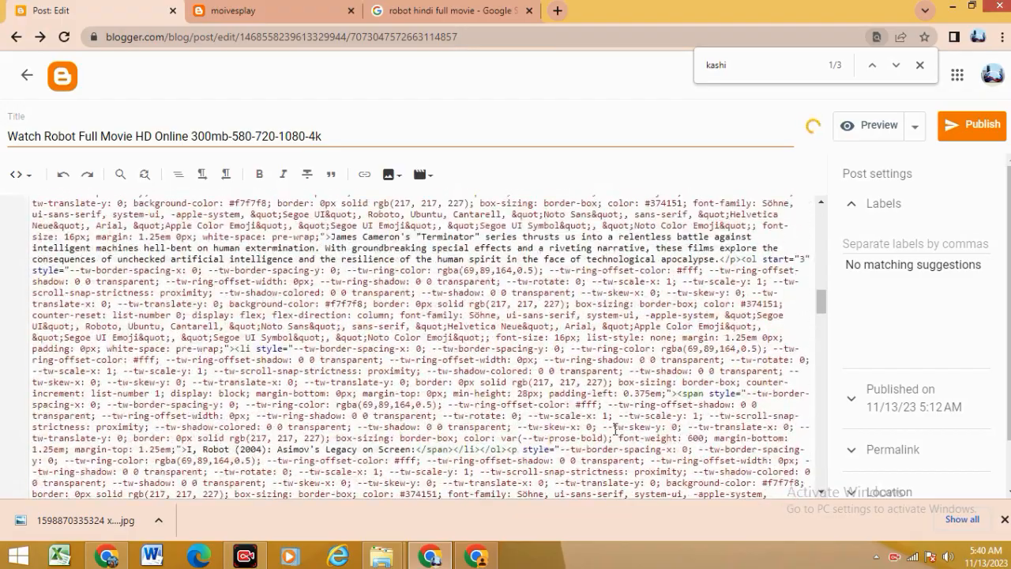
{"action": "scroll", "coordinate": [615, 429], "scroll_direction": "up", "scroll_amount": 10}
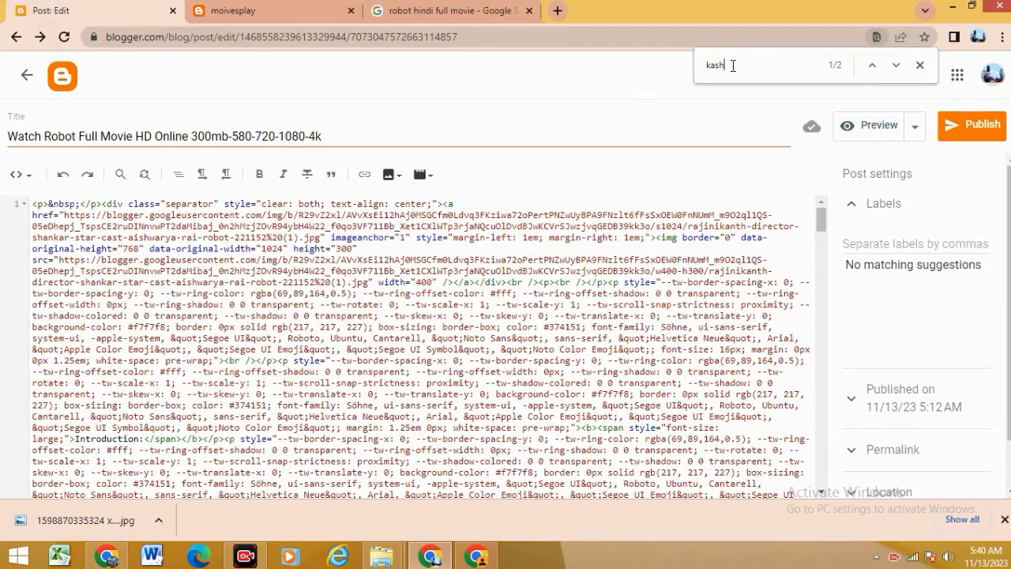
{"action": "key", "text": "BackSpace"}
{"action": "key", "text": "BackSpace"}
{"action": "key", "text": "BackSpace"}
{"action": "key", "text": "BackSpace"}
{"action": "key", "text": "Return"}
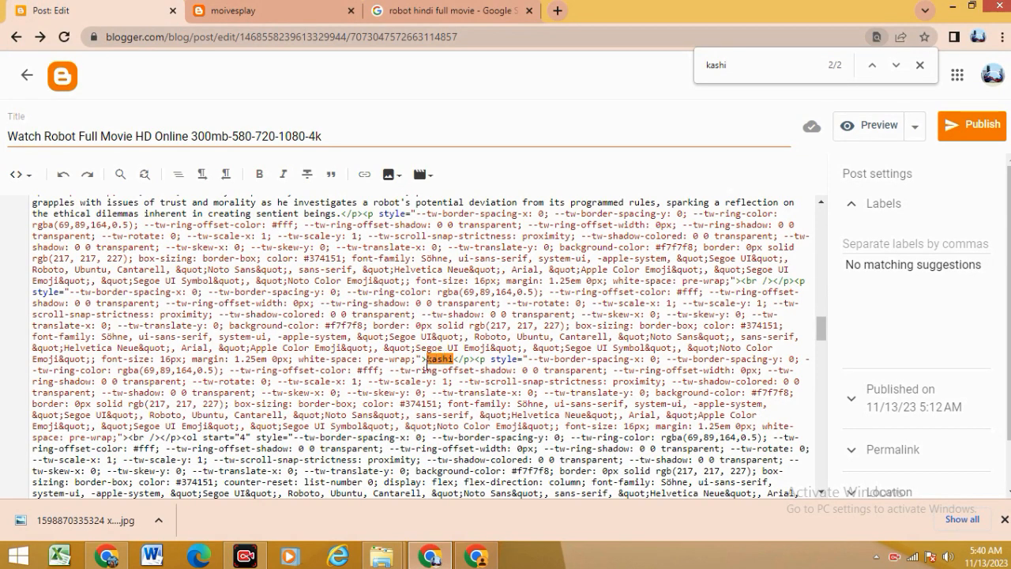
{"action": "key", "text": "ctrl+v"}
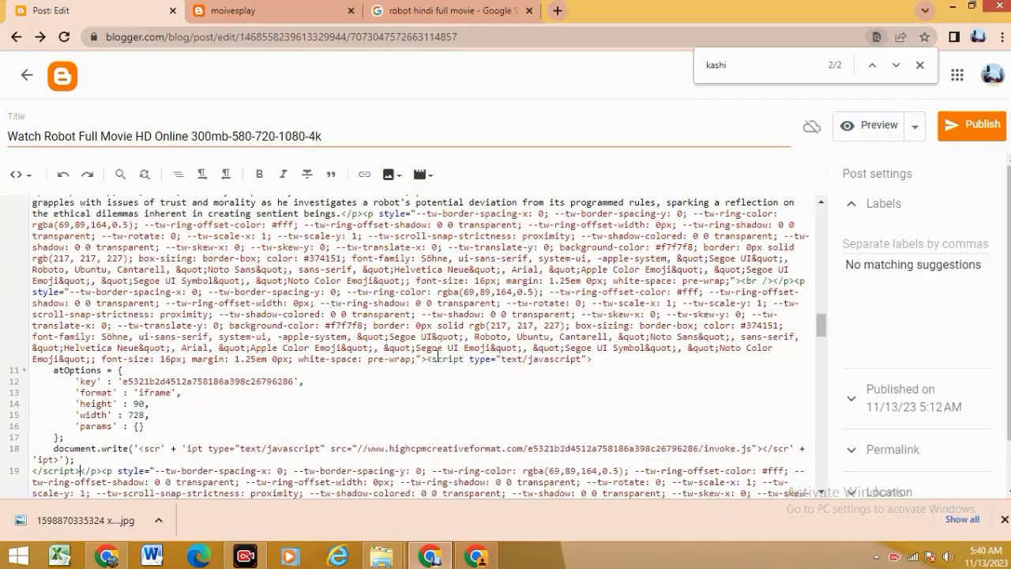
{"action": "scroll", "coordinate": [439, 355], "scroll_direction": "down", "scroll_amount": 10}
{"action": "scroll", "coordinate": [386, 393], "scroll_direction": "down", "scroll_amount": 10}
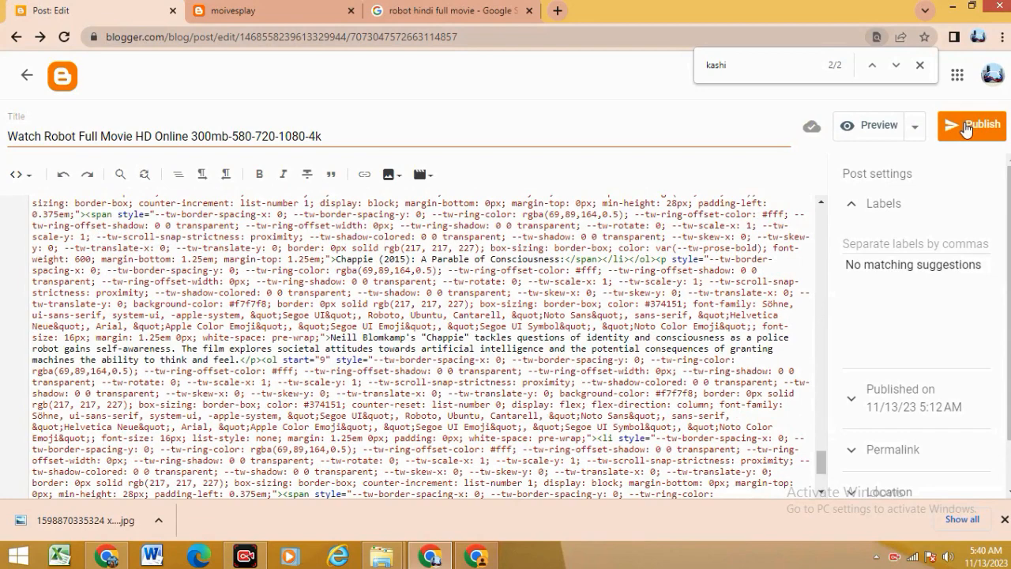
{"action": "left_click", "coordinate": [967, 128]}
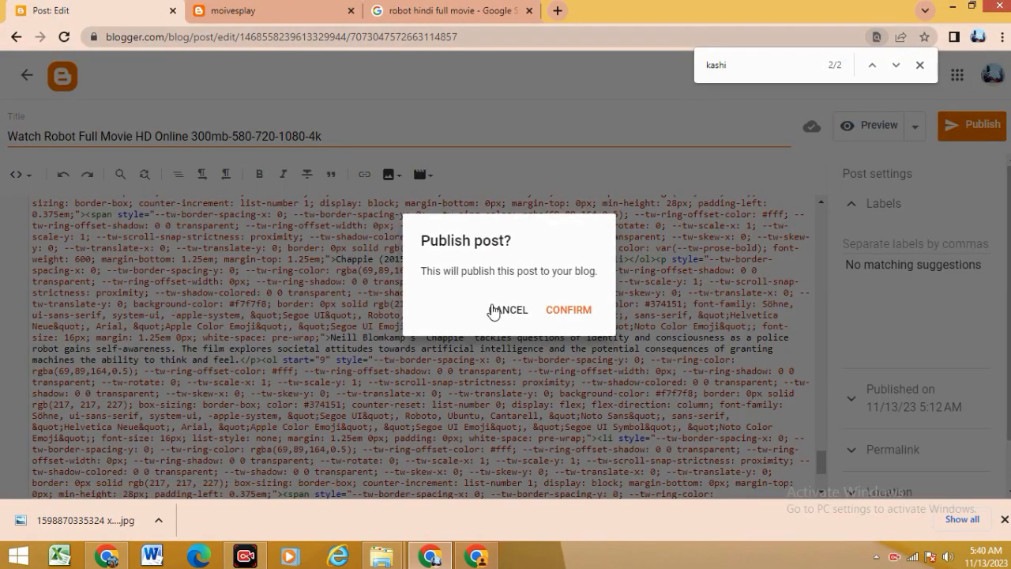
{"action": "left_click", "coordinate": [568, 311]}
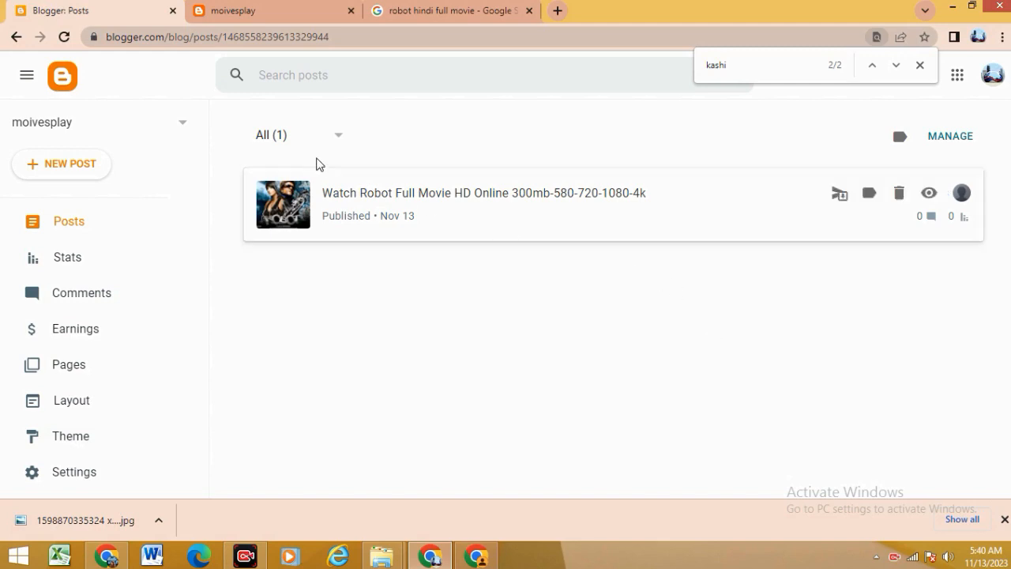
- Reload the moviesplay12.blogspot.com homepage and open the published Robot movie post from its poster thumbnail
{"action": "left_click", "coordinate": [258, 10]}
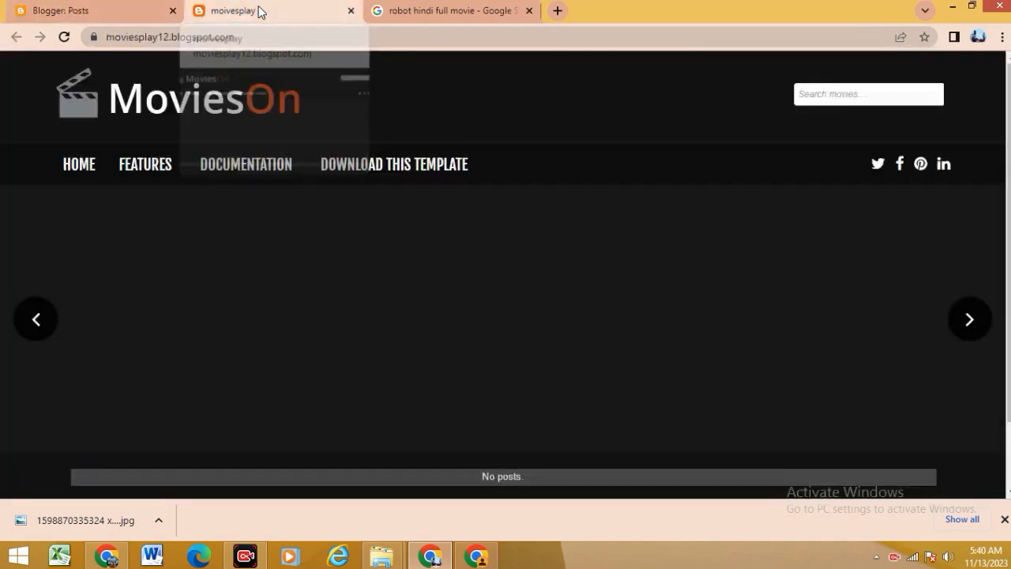
{"action": "left_click", "coordinate": [65, 39]}
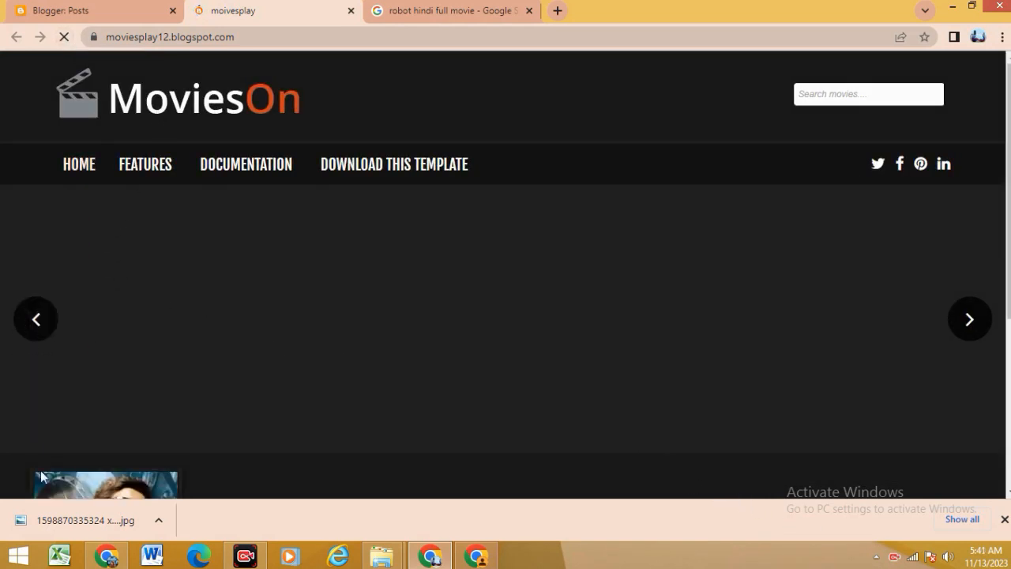
{"action": "scroll", "coordinate": [75, 356], "scroll_direction": "down", "scroll_amount": 4}
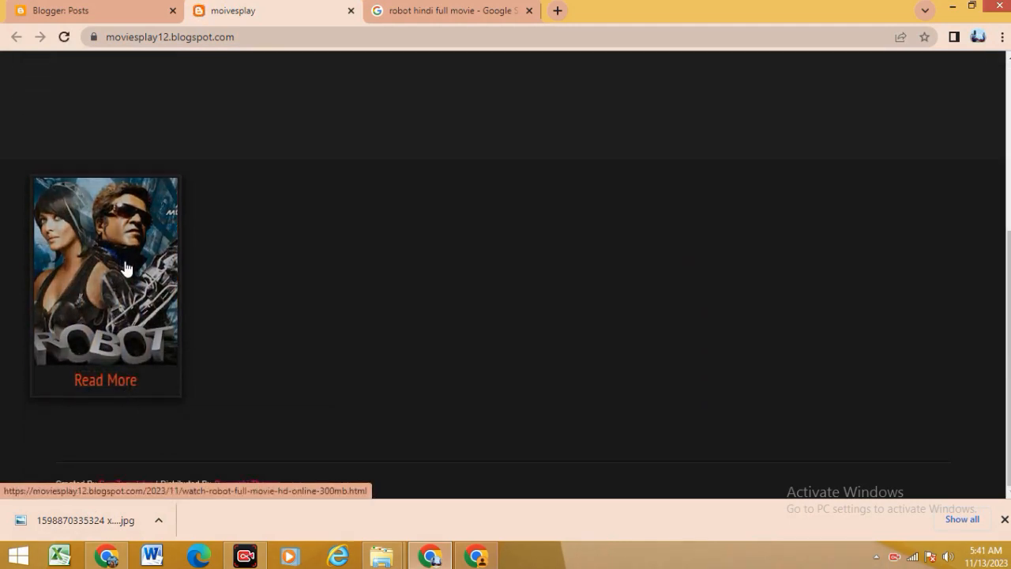
{"action": "scroll", "coordinate": [128, 262], "scroll_direction": "up", "scroll_amount": 4}
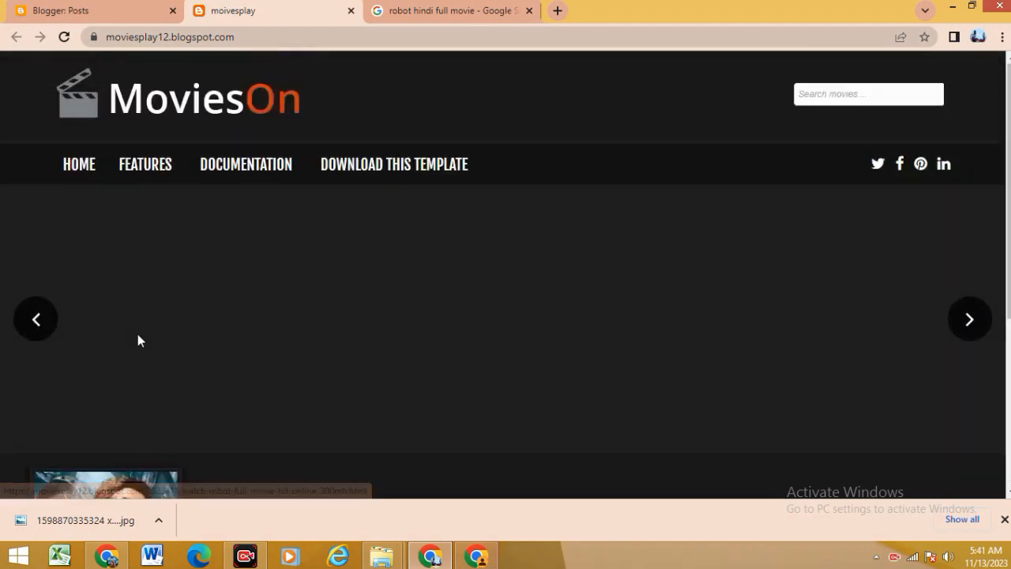
{"action": "scroll", "coordinate": [138, 341], "scroll_direction": "down", "scroll_amount": 4}
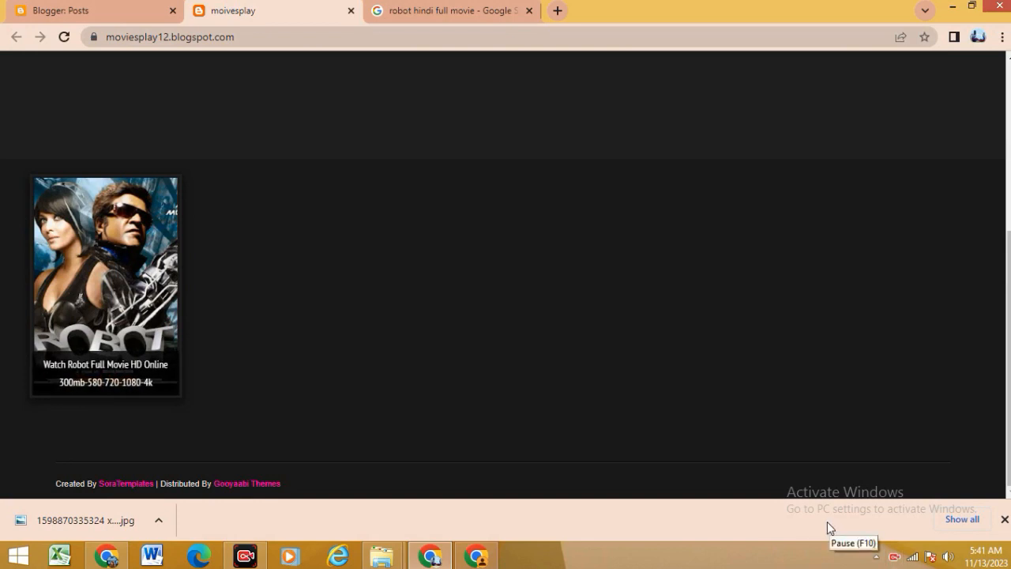
{"action": "left_click", "coordinate": [92, 292]}
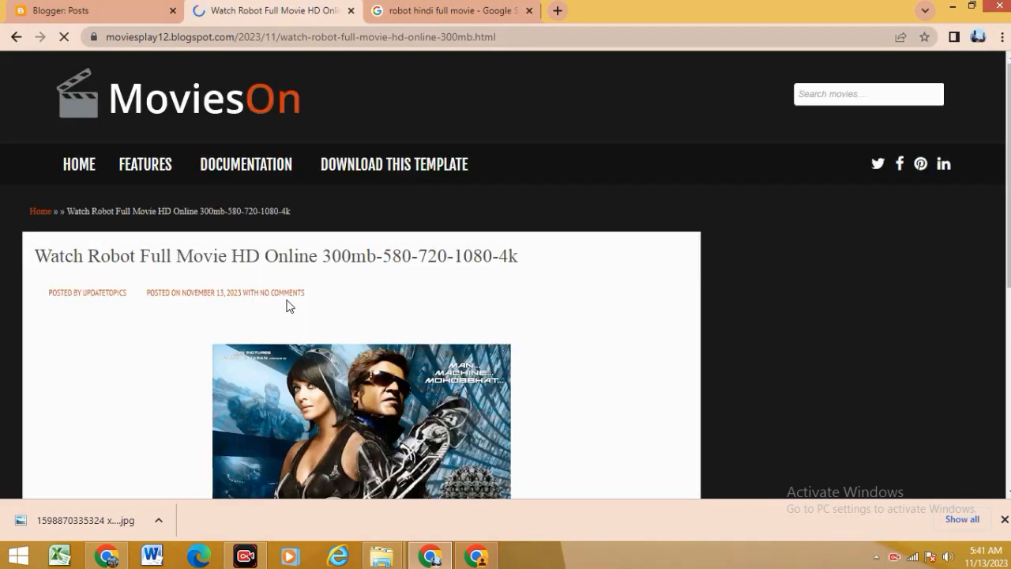
- Examine the live Robot post from poster to last paragraph, checking the banner ads placed between the article sections
{"action": "scroll", "coordinate": [289, 302], "scroll_direction": "down", "scroll_amount": 4}
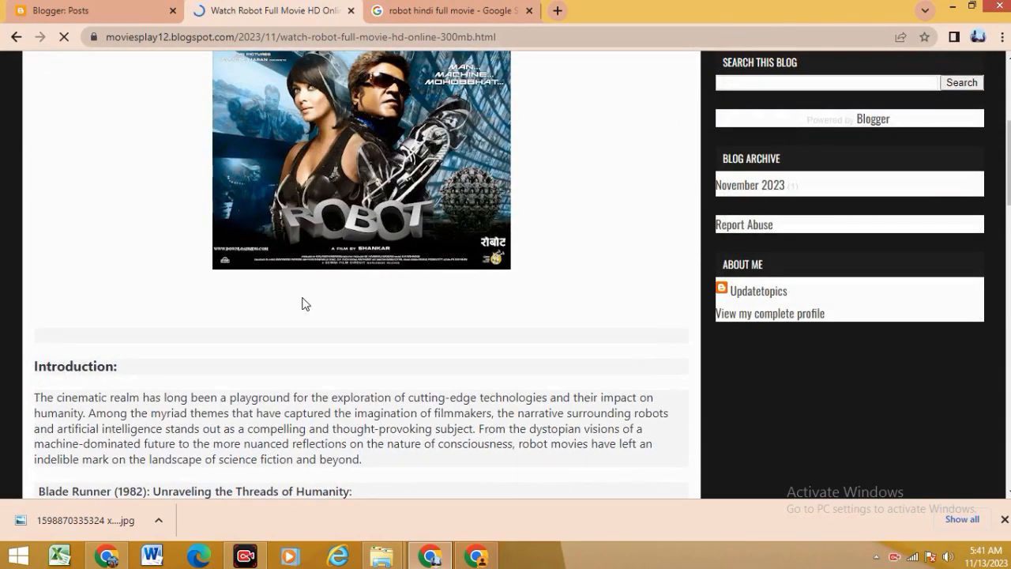
{"action": "scroll", "coordinate": [309, 272], "scroll_direction": "up", "scroll_amount": 3}
{"action": "scroll", "coordinate": [310, 273], "scroll_direction": "down", "scroll_amount": 2}
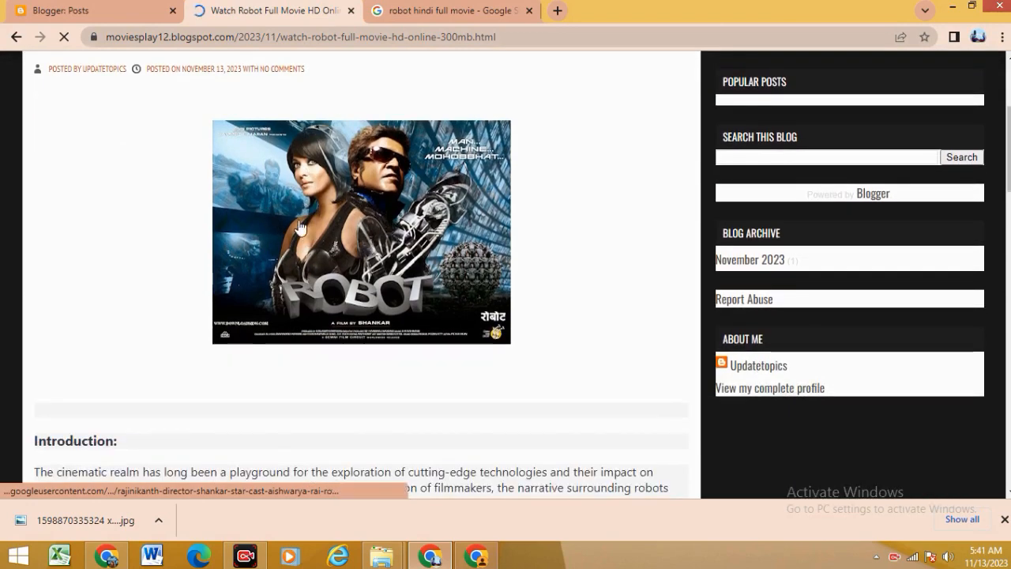
{"action": "scroll", "coordinate": [280, 227], "scroll_direction": "down", "scroll_amount": 3}
{"action": "scroll", "coordinate": [259, 245], "scroll_direction": "down", "scroll_amount": 3}
{"action": "scroll", "coordinate": [258, 245], "scroll_direction": "down", "scroll_amount": 1}
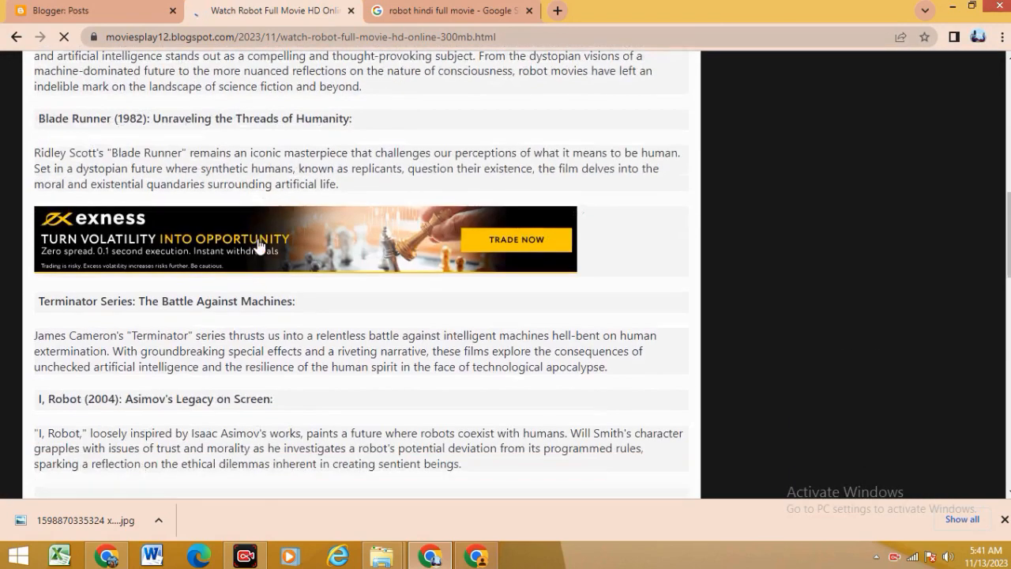
{"action": "scroll", "coordinate": [372, 255], "scroll_direction": "down", "scroll_amount": 6}
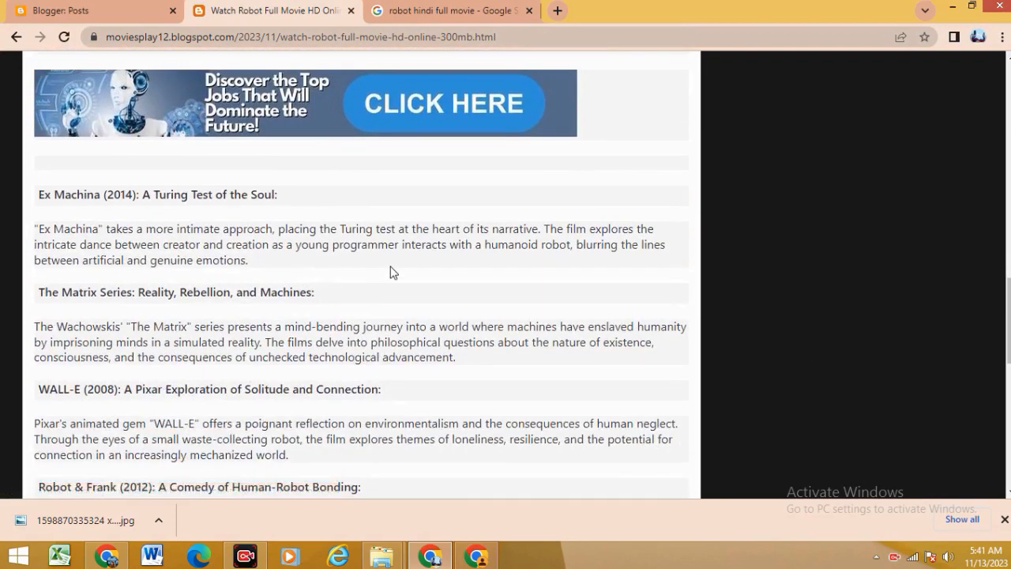
{"action": "scroll", "coordinate": [391, 273], "scroll_direction": "down", "scroll_amount": 3}
{"action": "scroll", "coordinate": [314, 379], "scroll_direction": "down", "scroll_amount": 3}
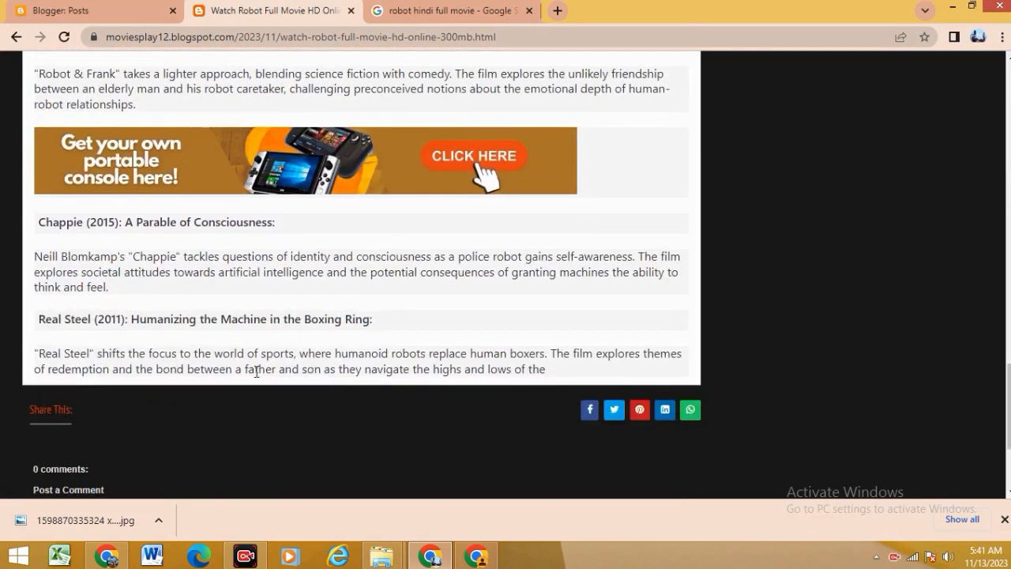
{"action": "scroll", "coordinate": [207, 365], "scroll_direction": "up", "scroll_amount": 20}
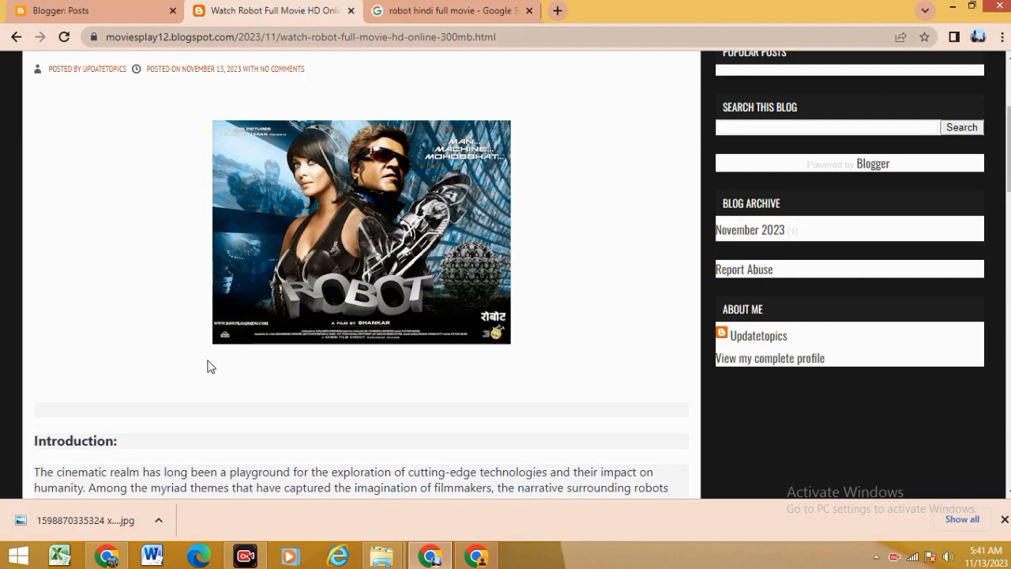
{"action": "scroll", "coordinate": [210, 364], "scroll_direction": "down", "scroll_amount": 13}
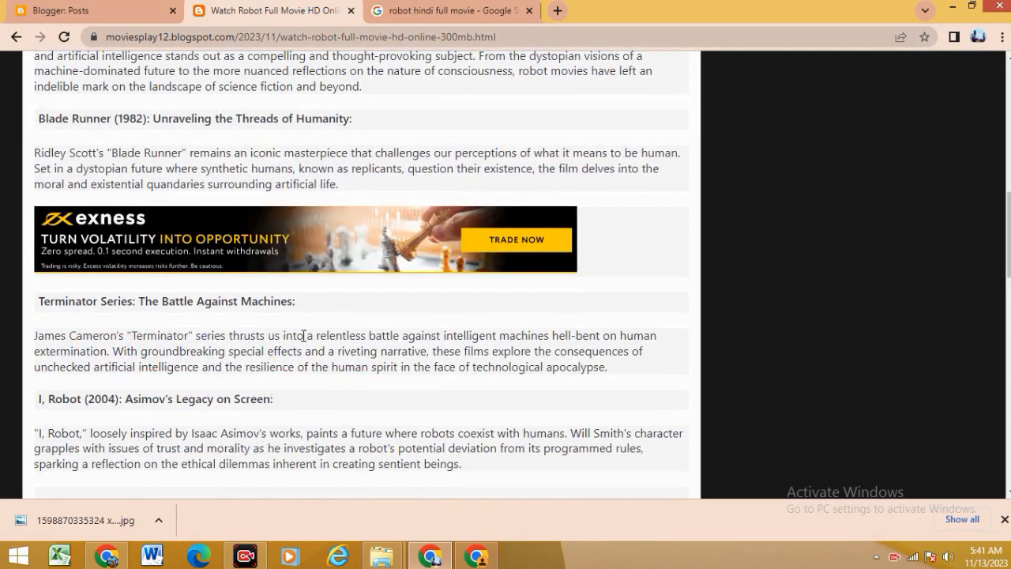
{"action": "scroll", "coordinate": [228, 383], "scroll_direction": "down", "scroll_amount": 3}
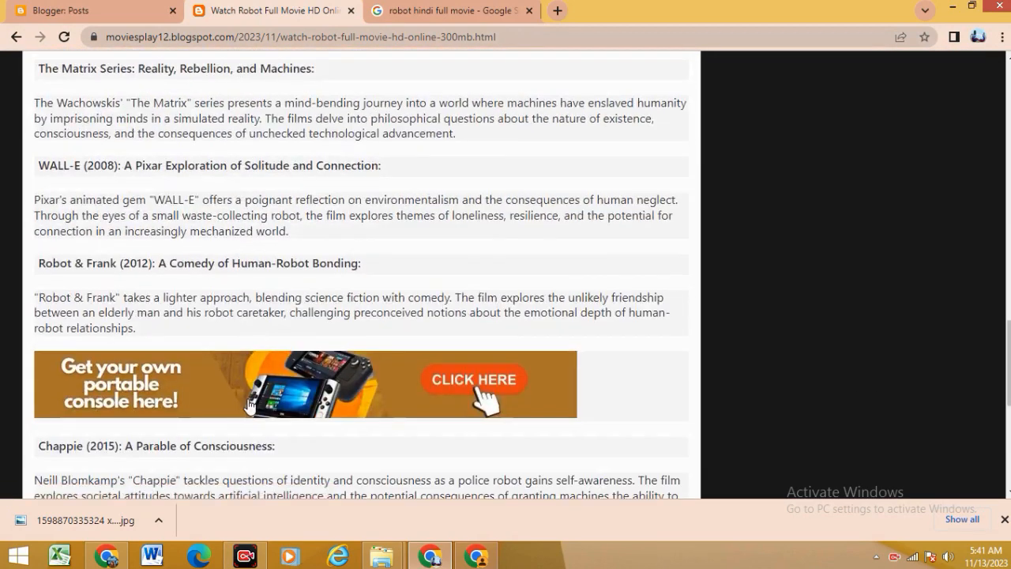
{"action": "scroll", "coordinate": [247, 389], "scroll_direction": "up", "scroll_amount": 3}
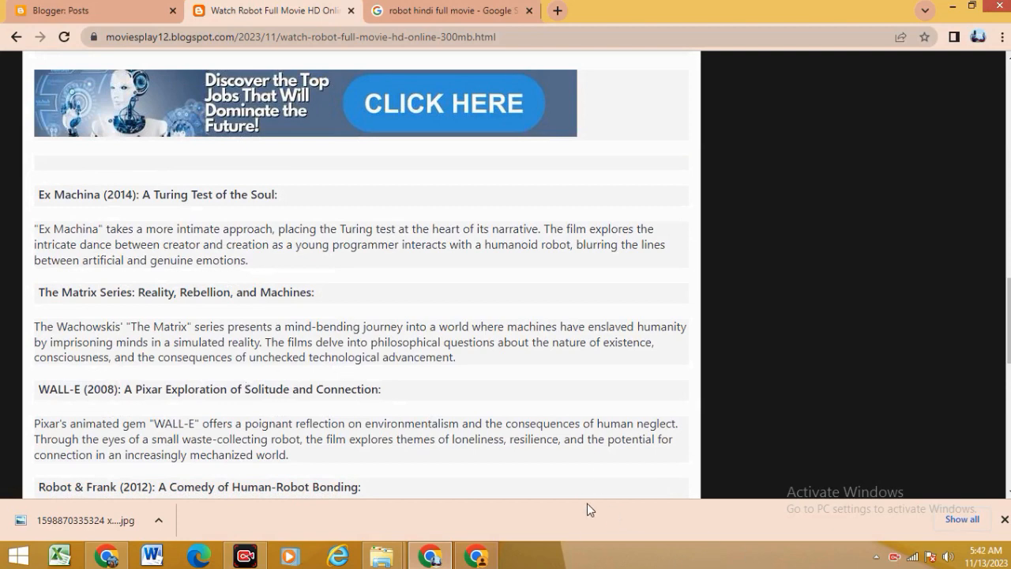
{"action": "scroll", "coordinate": [229, 320], "scroll_direction": "up", "scroll_amount": 5}
{"action": "scroll", "coordinate": [248, 307], "scroll_direction": "up", "scroll_amount": 6}
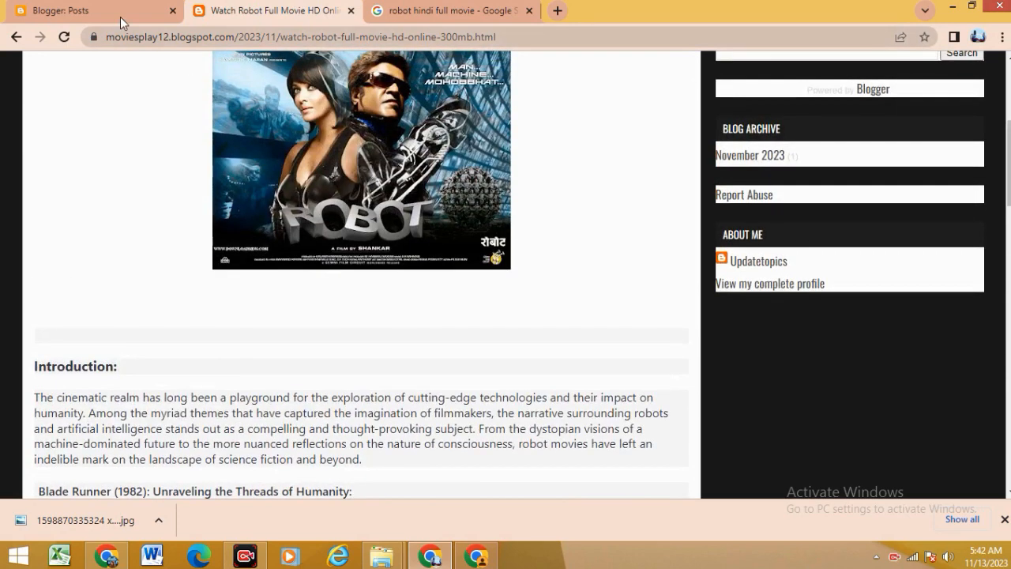
- Reopen the Robot post for editing in Blogger, switch it to Compose view and look through the article's sections
{"action": "left_click", "coordinate": [95, 10]}
{"action": "left_click", "coordinate": [375, 199]}
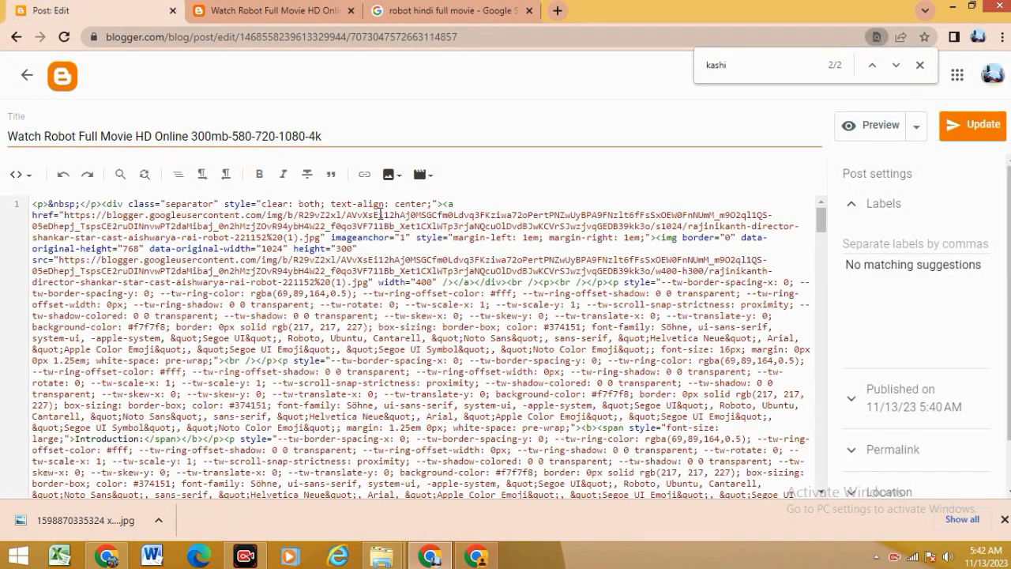
{"action": "left_click", "coordinate": [23, 174]}
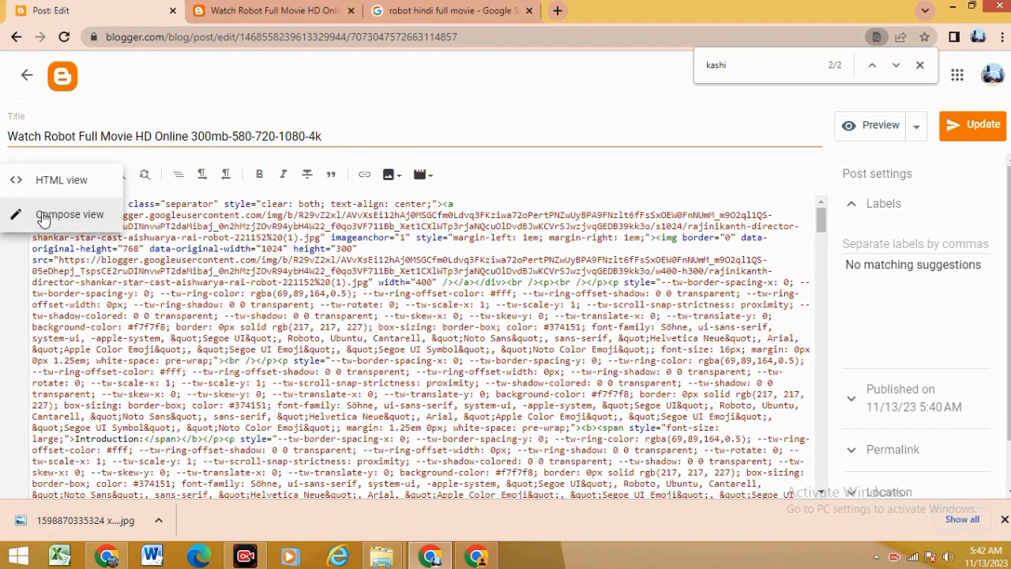
{"action": "left_click", "coordinate": [46, 215]}
{"action": "scroll", "coordinate": [377, 293], "scroll_direction": "down", "scroll_amount": 10}
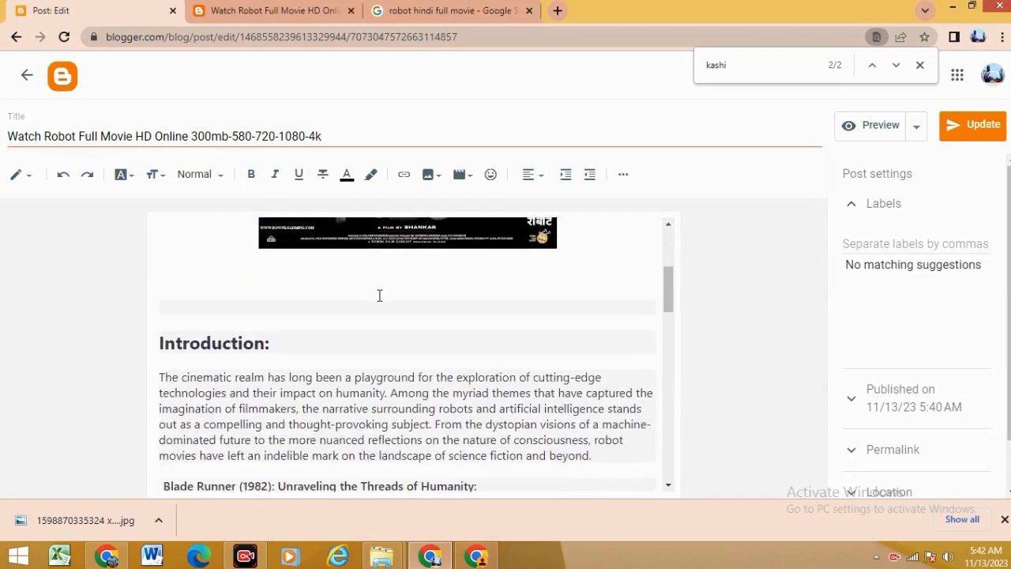
{"action": "scroll", "coordinate": [396, 320], "scroll_direction": "down", "scroll_amount": 3}
{"action": "scroll", "coordinate": [402, 371], "scroll_direction": "up", "scroll_amount": 3}
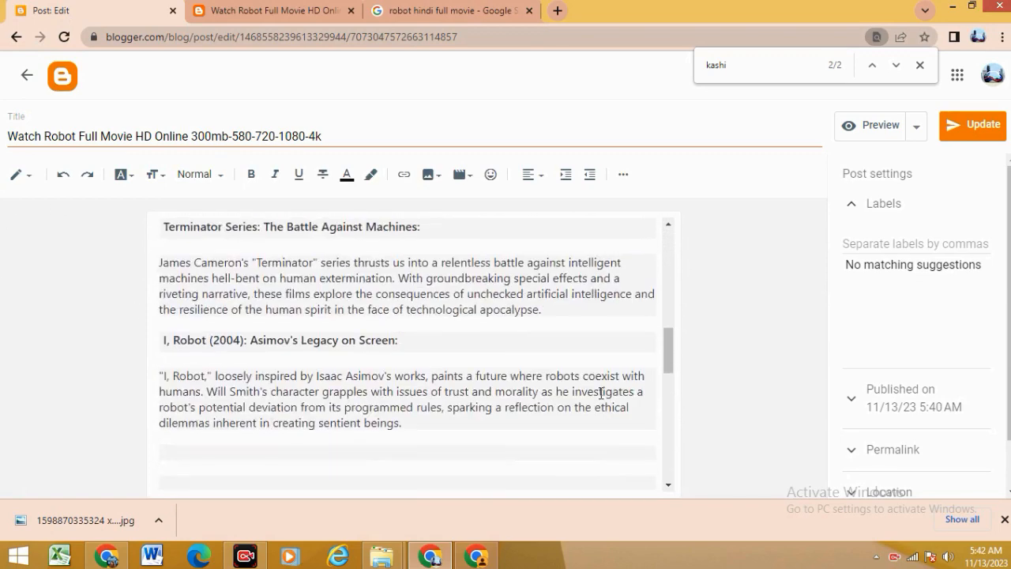
{"action": "scroll", "coordinate": [342, 387], "scroll_direction": "up", "scroll_amount": 2}
{"action": "scroll", "coordinate": [342, 386], "scroll_direction": "up", "scroll_amount": 1}
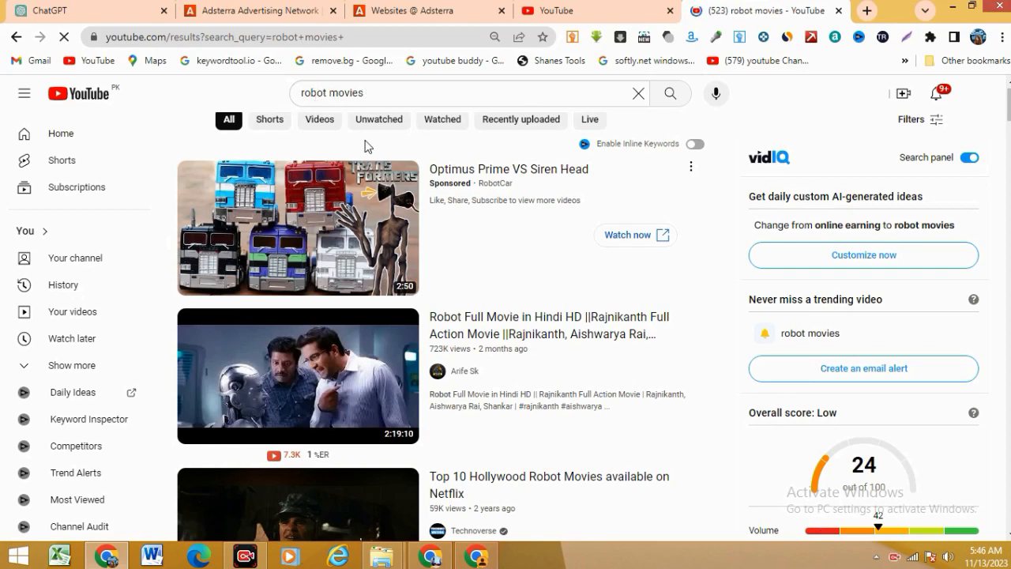
- Look through the YouTube results for "robot movies" and open the video "Robot Full Movie in Hindi HD"
{"action": "scroll", "coordinate": [360, 205], "scroll_direction": "down", "scroll_amount": 3}
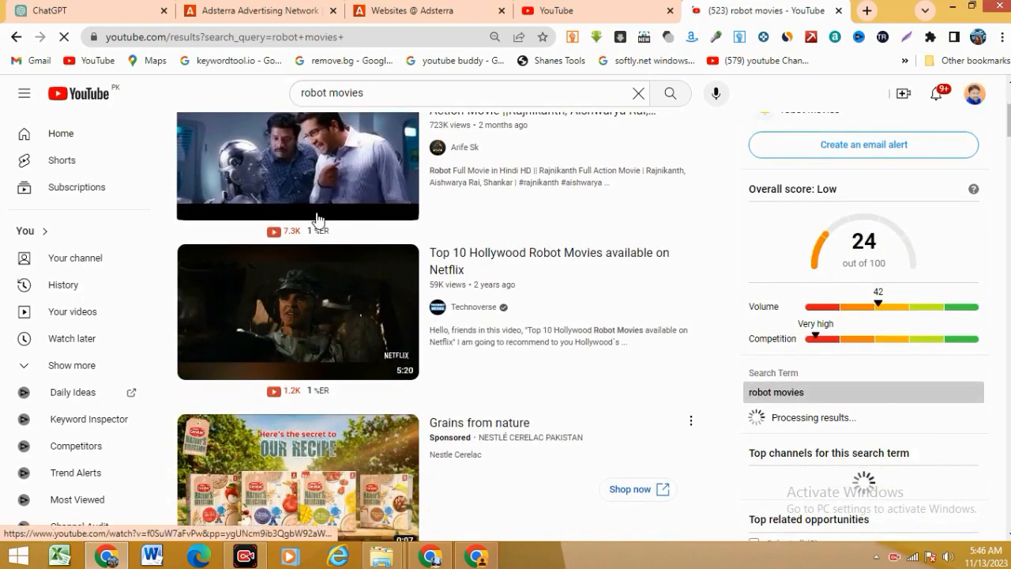
{"action": "scroll", "coordinate": [316, 300], "scroll_direction": "down", "scroll_amount": 3}
{"action": "scroll", "coordinate": [316, 313], "scroll_direction": "down", "scroll_amount": 5}
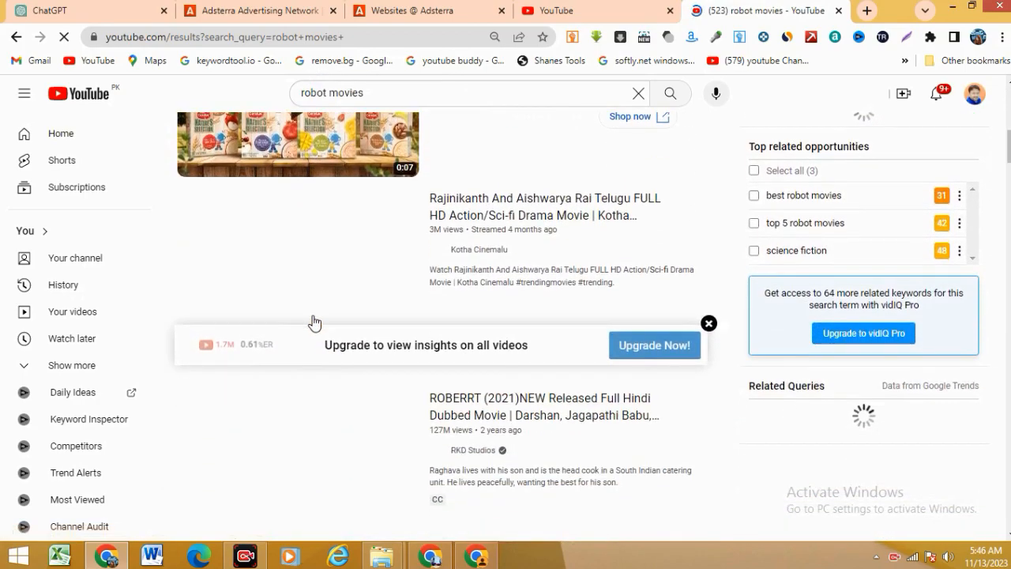
{"action": "scroll", "coordinate": [316, 335], "scroll_direction": "up", "scroll_amount": 10}
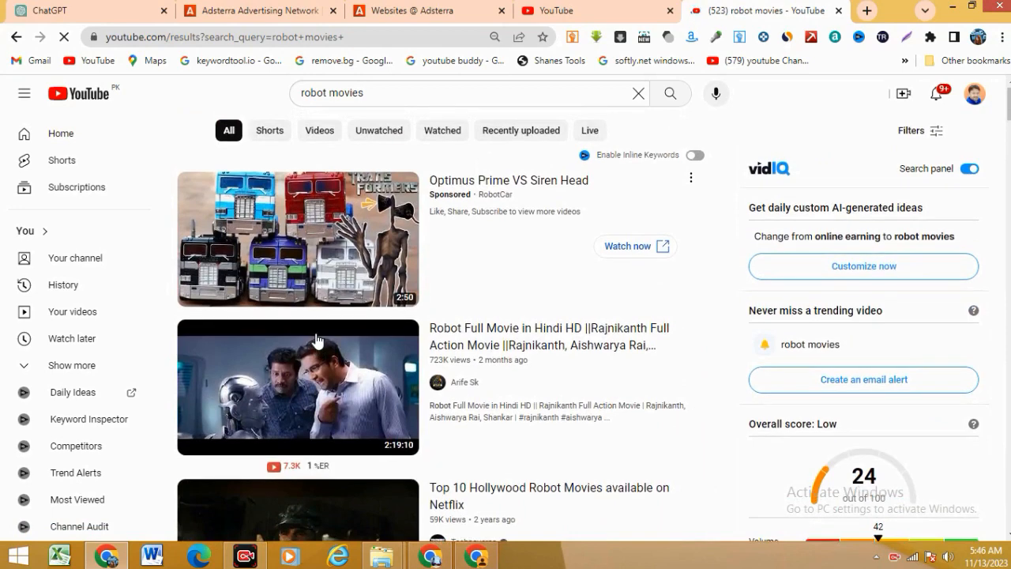
{"action": "scroll", "coordinate": [316, 340], "scroll_direction": "down", "scroll_amount": 2}
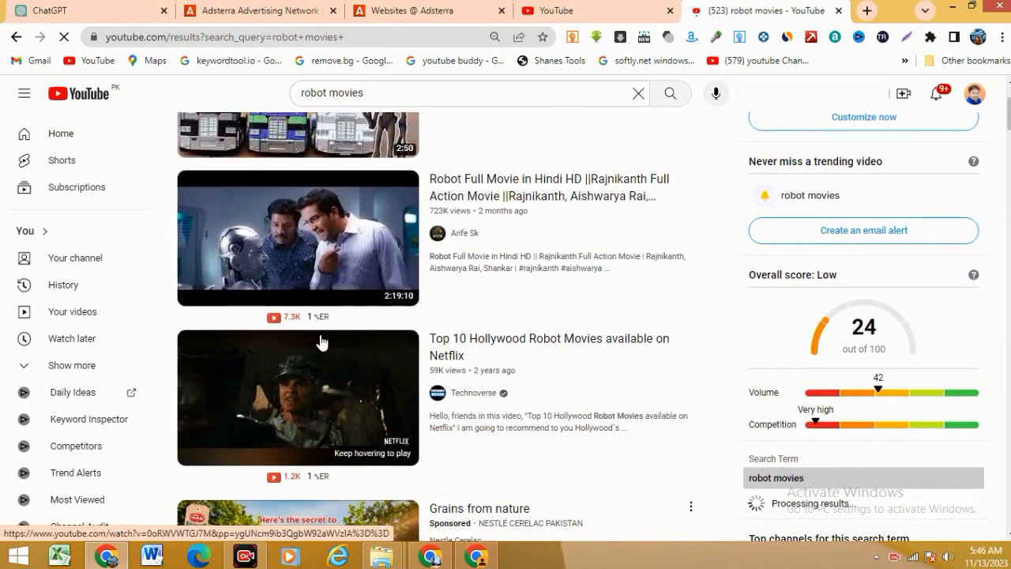
{"action": "mouse_move", "coordinate": [321, 315]}
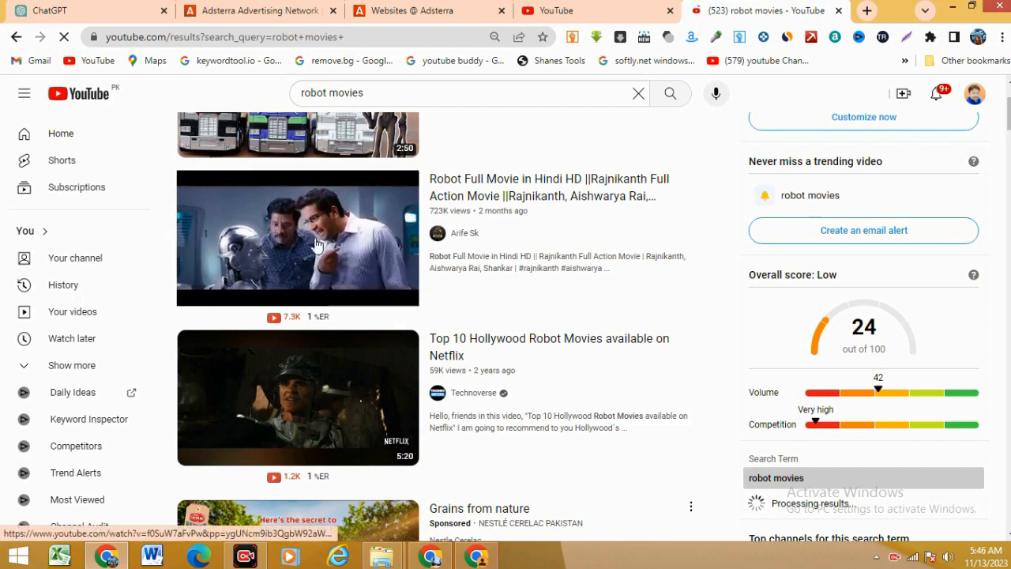
{"action": "left_click", "coordinate": [465, 185]}
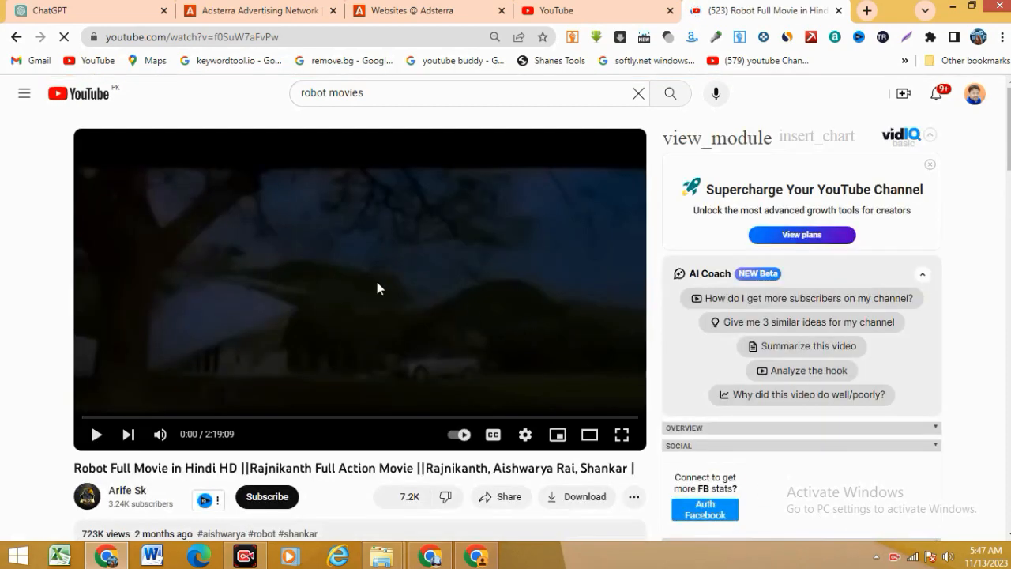
- Copy the embed code of the video "Robot Full Movie in Hindi HD" and return to the browser window with the Blogger post
{"action": "right_click", "coordinate": [453, 226]}
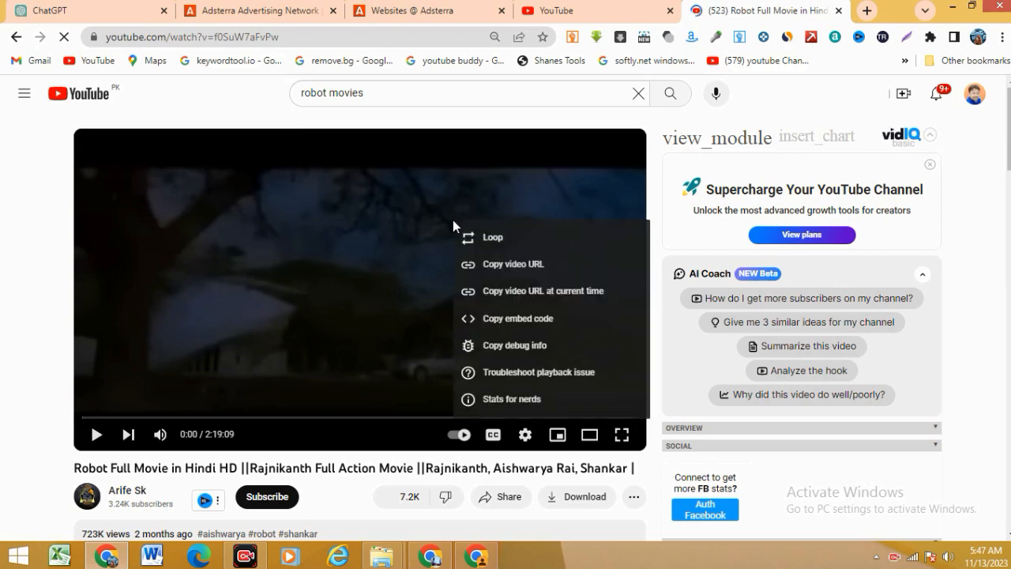
{"action": "left_click", "coordinate": [503, 319]}
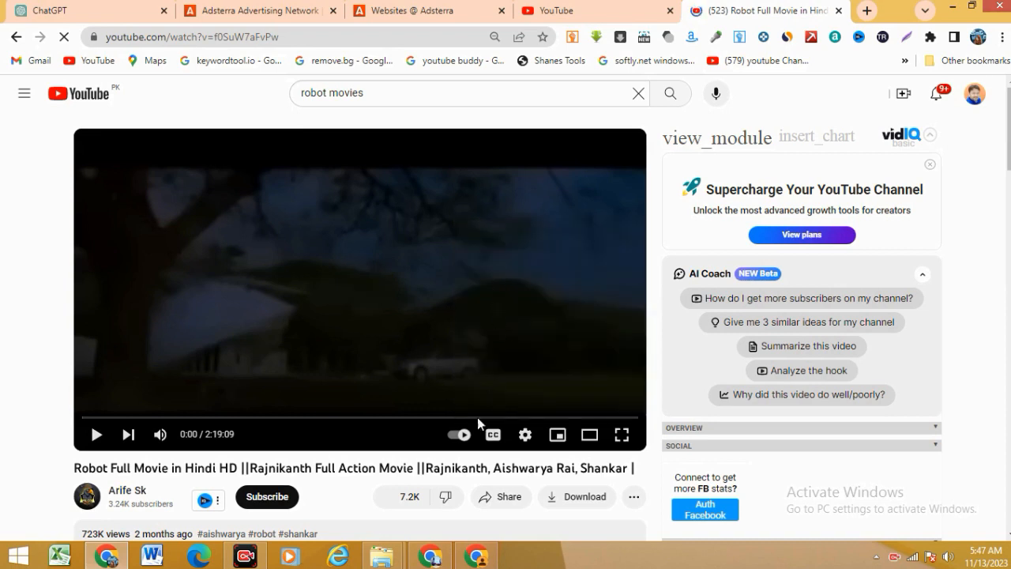
{"action": "left_click", "coordinate": [427, 557]}
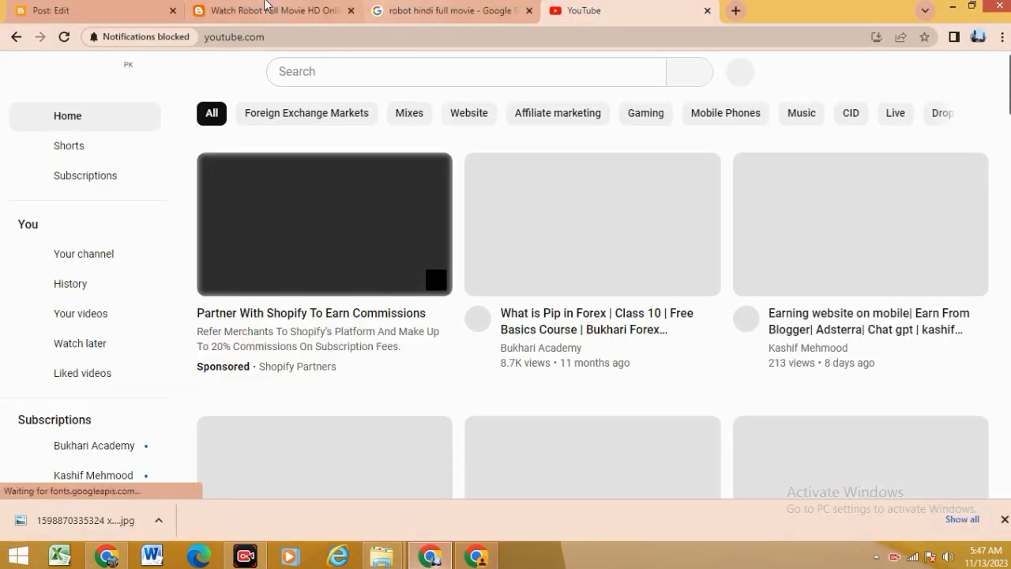
- Look over the top of the live Robot post, then switch its open Blogger editor to HTML view
{"action": "left_click", "coordinate": [271, 9]}
{"action": "scroll", "coordinate": [252, 285], "scroll_direction": "down", "scroll_amount": 2}
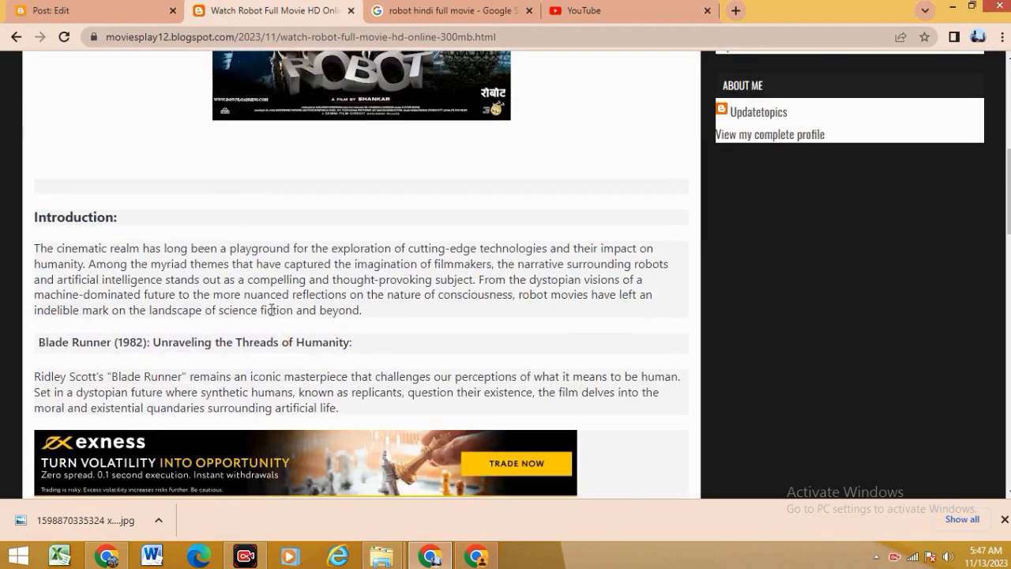
{"action": "scroll", "coordinate": [276, 328], "scroll_direction": "up", "scroll_amount": 6}
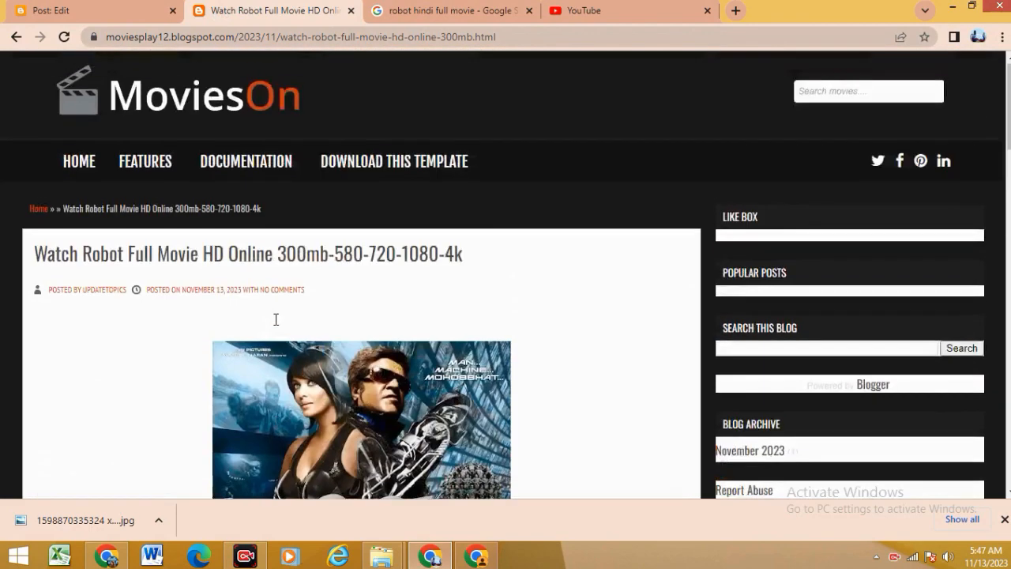
{"action": "left_click", "coordinate": [123, 6]}
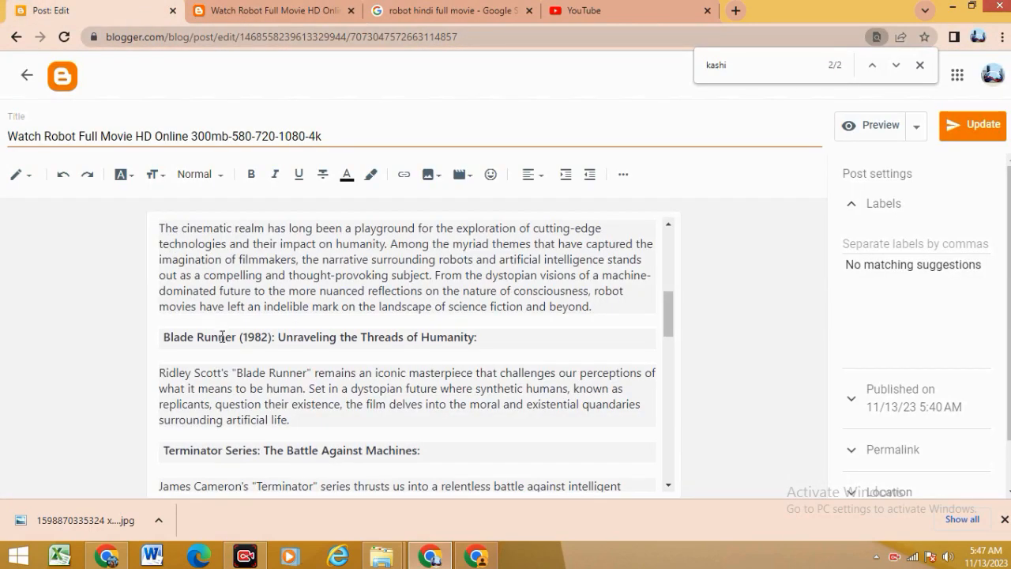
{"action": "left_click", "coordinate": [29, 177]}
{"action": "left_click", "coordinate": [42, 149]}
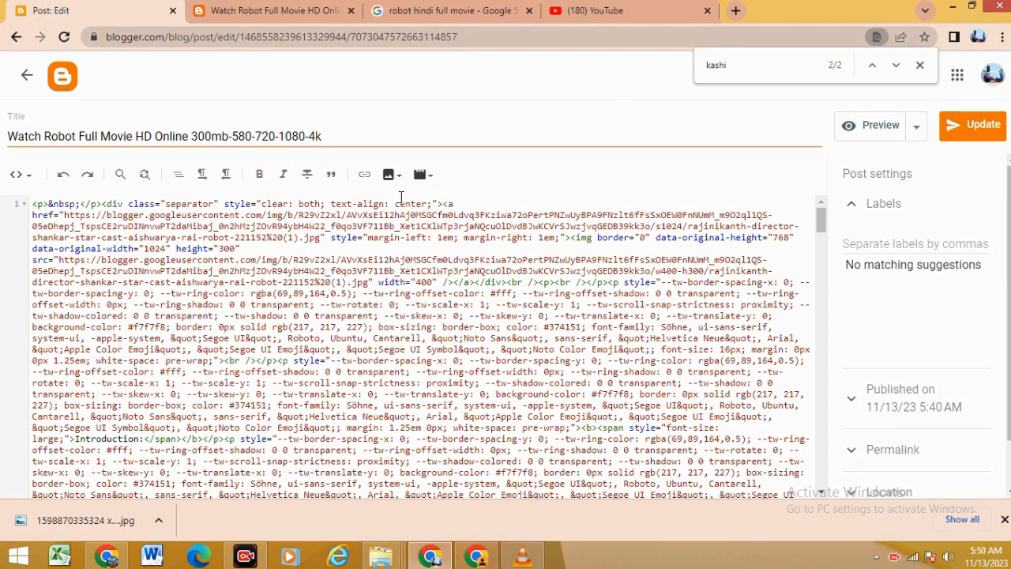
- Review the live Robot post around its title, poster and Introduction heading
{"action": "mouse_move", "coordinate": [269, 10]}
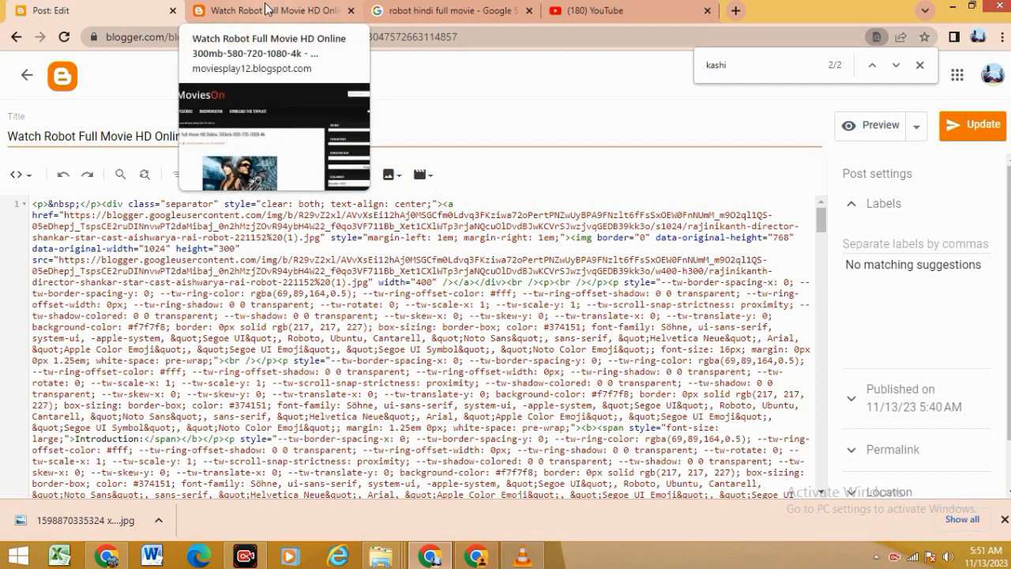
{"action": "left_click", "coordinate": [269, 9]}
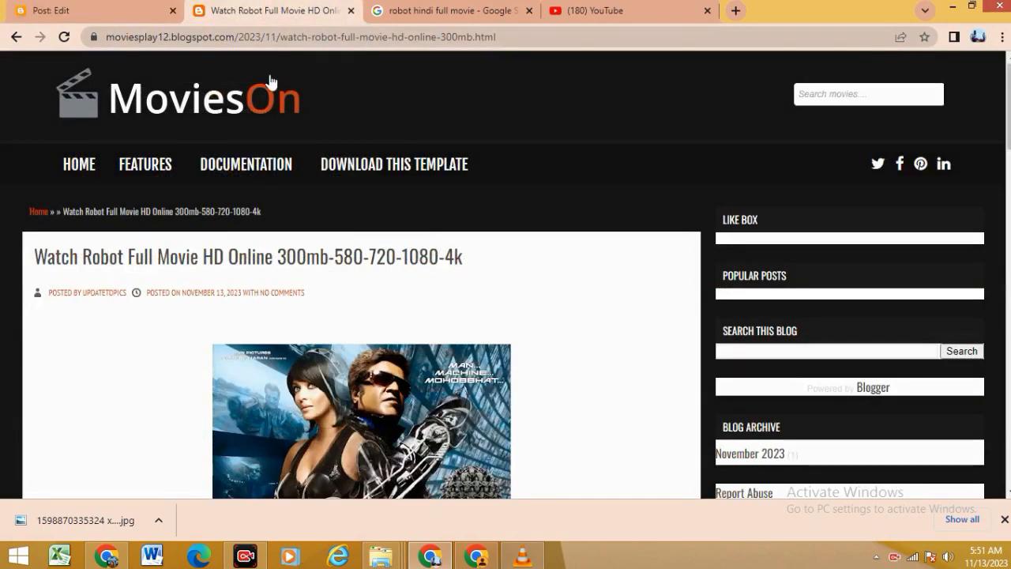
{"action": "scroll", "coordinate": [379, 379], "scroll_direction": "down", "scroll_amount": 5}
{"action": "scroll", "coordinate": [380, 378], "scroll_direction": "up", "scroll_amount": 5}
{"action": "scroll", "coordinate": [329, 358], "scroll_direction": "down", "scroll_amount": 7}
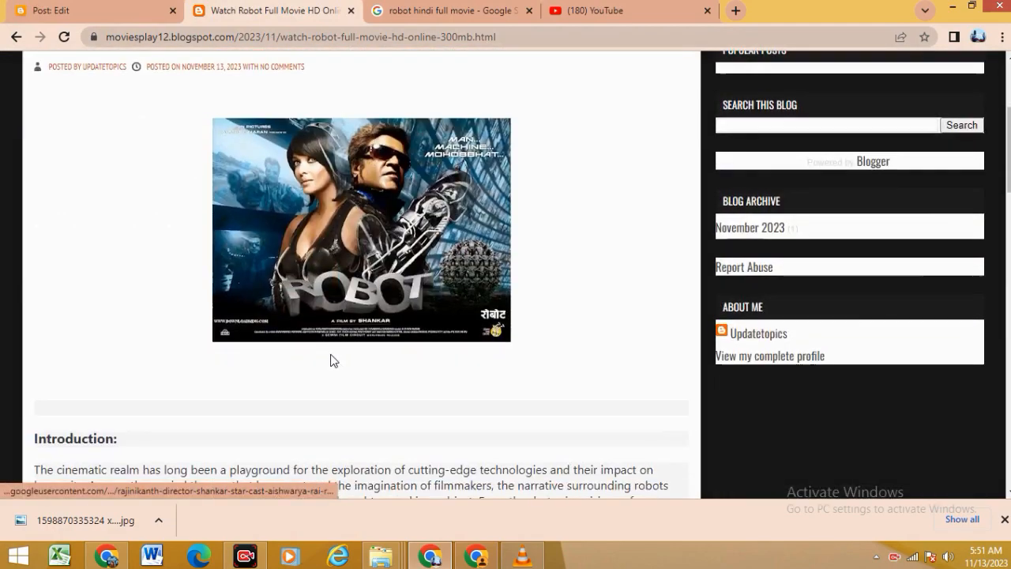
{"action": "scroll", "coordinate": [328, 352], "scroll_direction": "up", "scroll_amount": 8}
- Return to the Posts list, reopen the Robot post for editing and go to its closing Real Steel section
{"action": "left_click", "coordinate": [57, 10]}
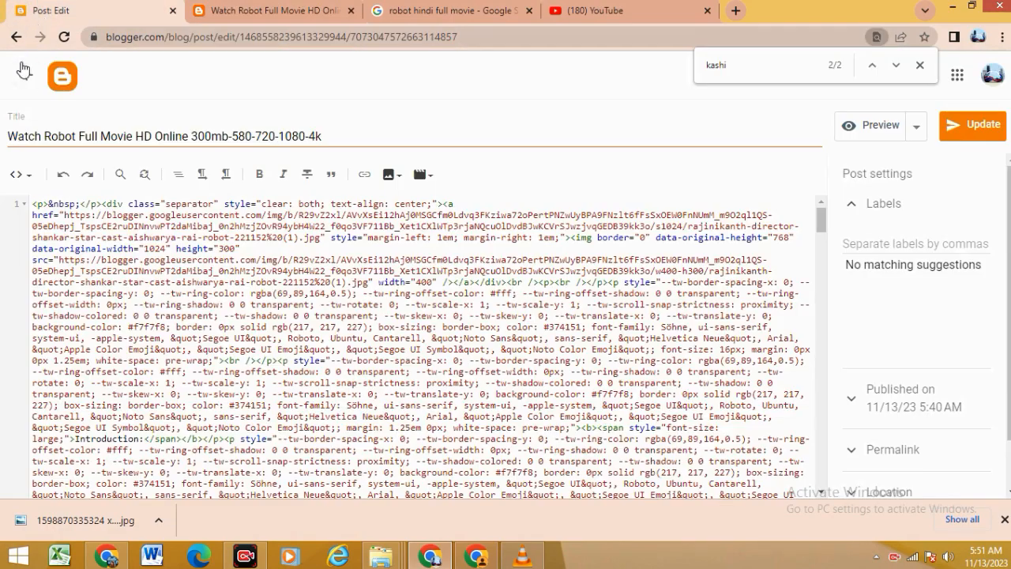
{"action": "left_click", "coordinate": [24, 69]}
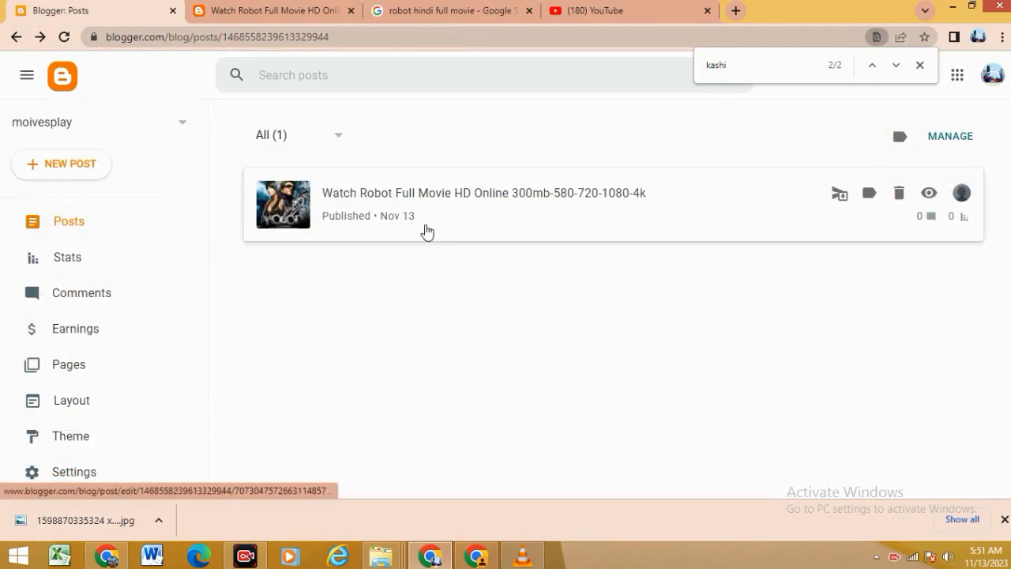
{"action": "left_click", "coordinate": [409, 205]}
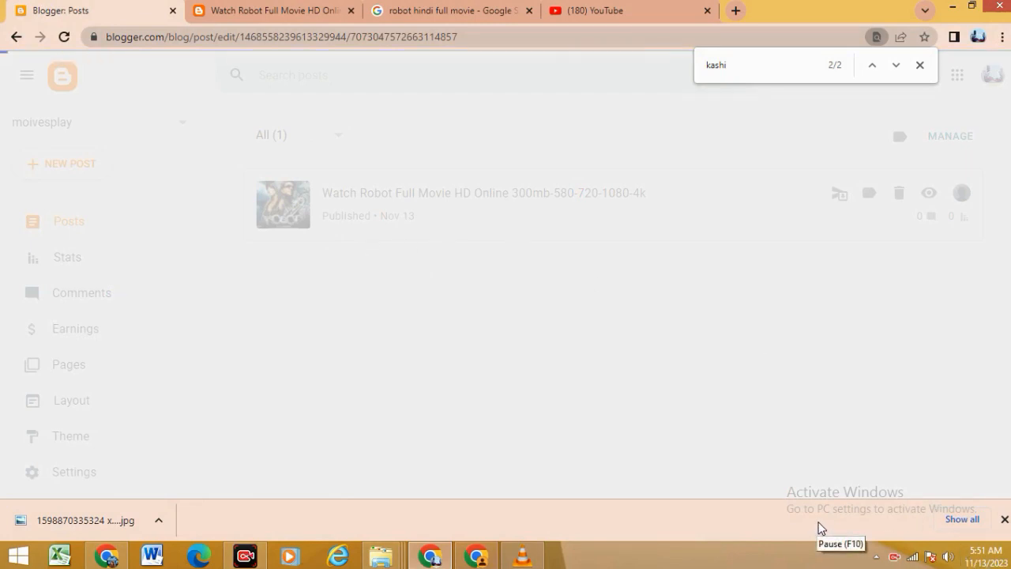
{"action": "scroll", "coordinate": [382, 394], "scroll_direction": "down", "scroll_amount": 5}
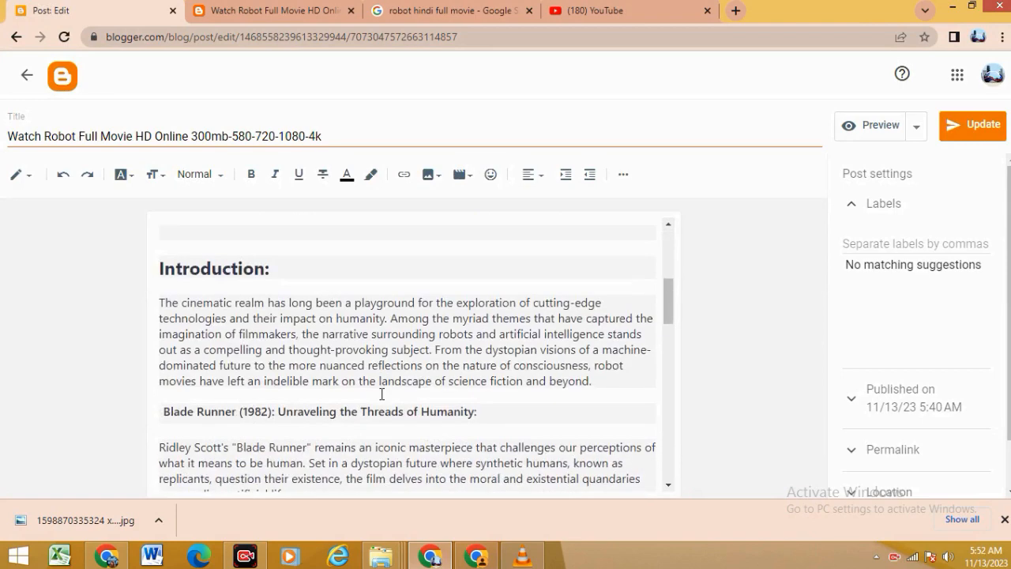
{"action": "scroll", "coordinate": [399, 371], "scroll_direction": "down", "scroll_amount": 15}
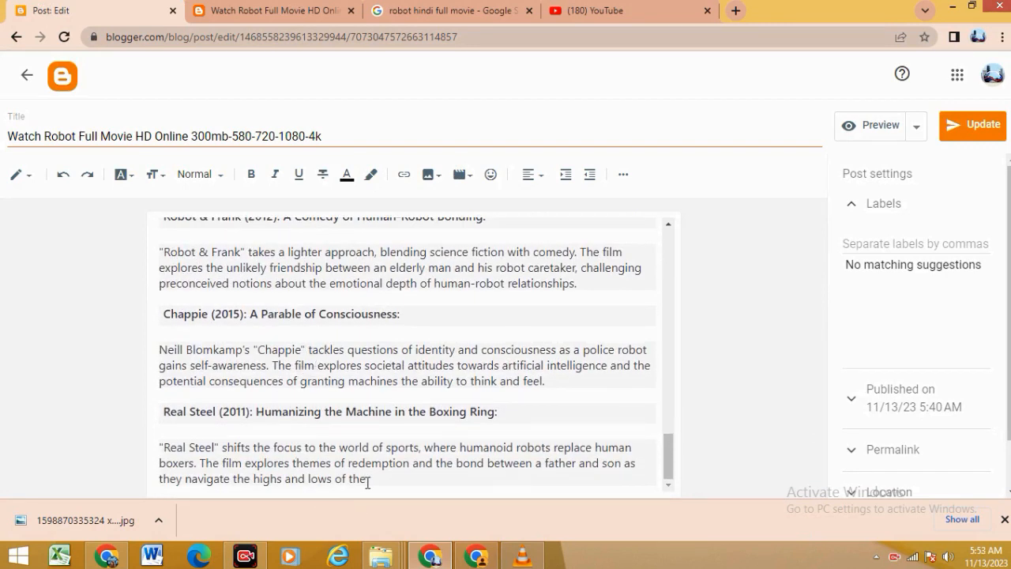
- Add two new lines below the closing Real Steel paragraph
{"action": "left_click", "coordinate": [368, 483]}
{"action": "key", "text": "Return"}
{"action": "key", "text": "Return"}
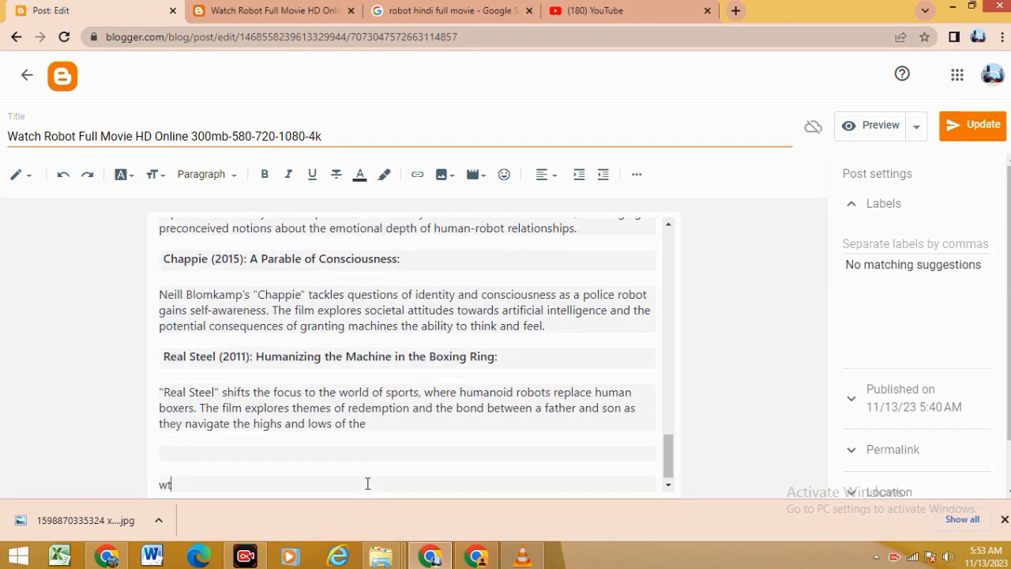
{"action": "type", "text": "watch movie"}
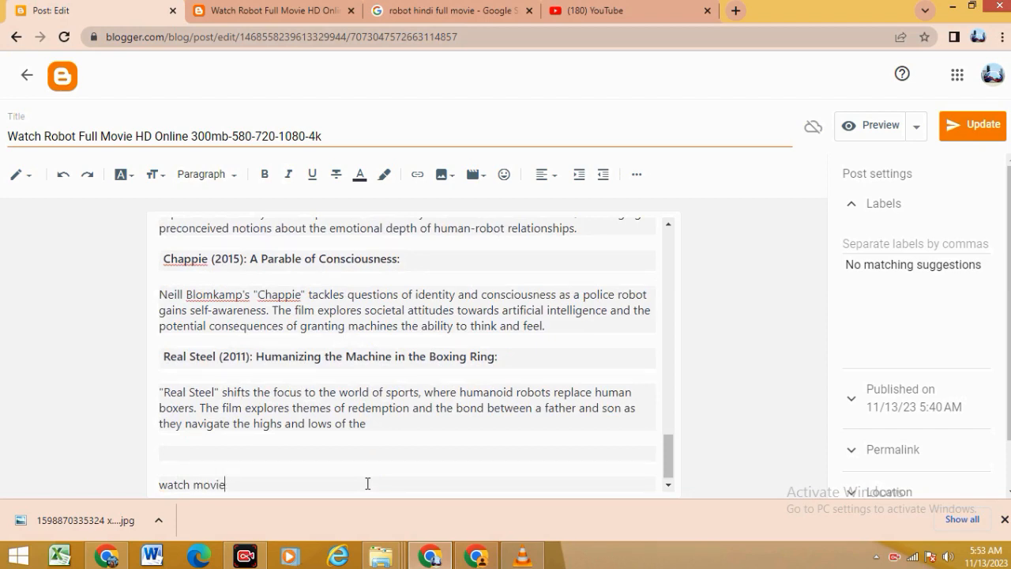
{"action": "key", "text": "BackSpace"}
{"action": "key", "text": "BackSpace"}
{"action": "key", "text": "BackSpace"}
{"action": "key", "text": "BackSpace"}
{"action": "key", "text": "BackSpace"}
{"action": "key", "text": "BackSpace"}
{"action": "key", "text": "BackSpace"}
{"action": "key", "text": "BackSpace"}
{"action": "key", "text": "BackSpace"}
{"action": "key", "text": "BackSpace"}
{"action": "key", "text": "BackSpace"}
{"action": "key", "text": "BackSpace"}
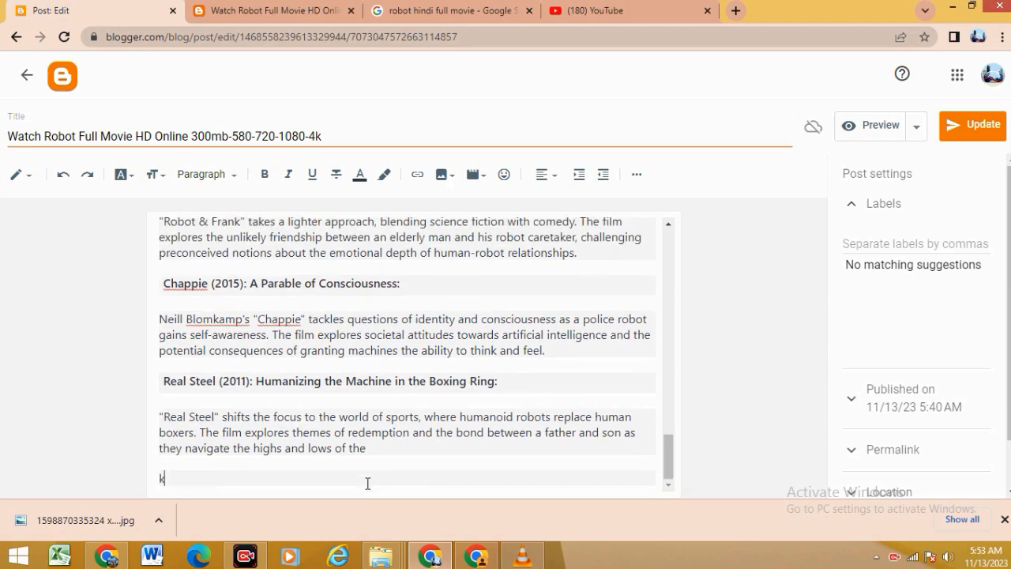
- Enter the placeholder 888 below the Real Steel paragraph and switch the post to HTML view
{"action": "type", "text": "888"}
{"action": "left_click", "coordinate": [30, 180]}
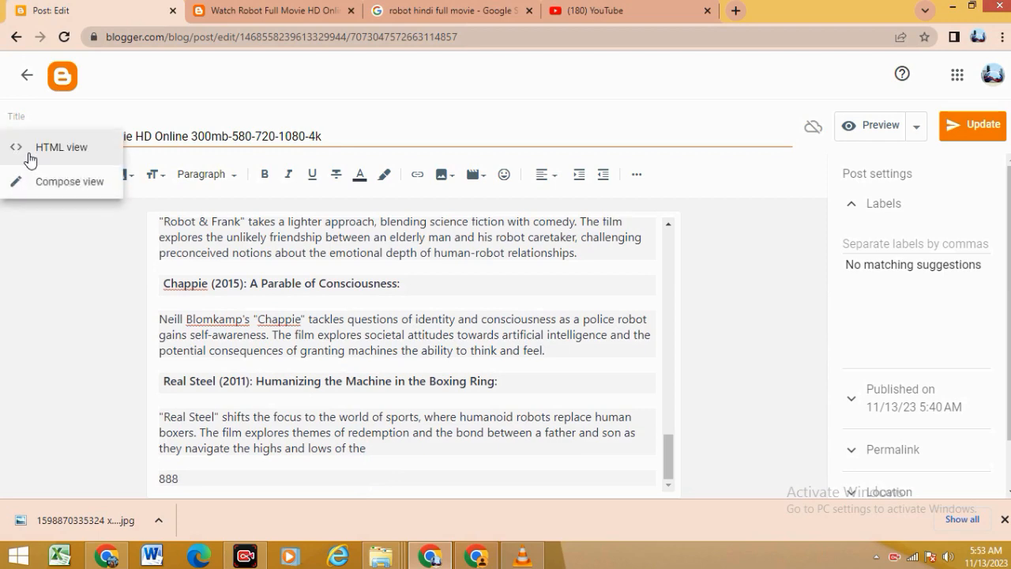
{"action": "left_click", "coordinate": [32, 154]}
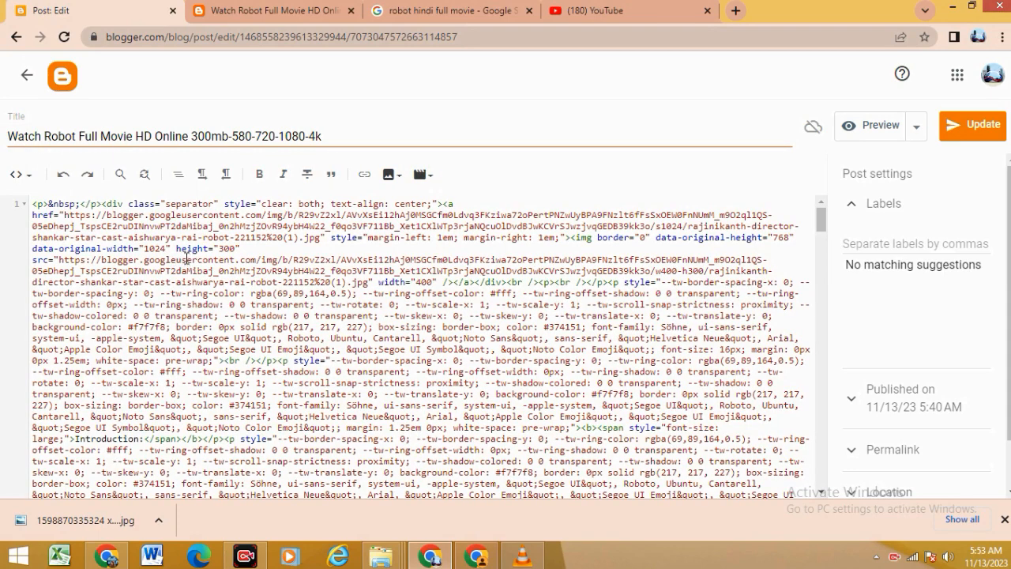
- Search the post's HTML code for the placeholder 888
{"action": "key", "text": "ctrl+f"}
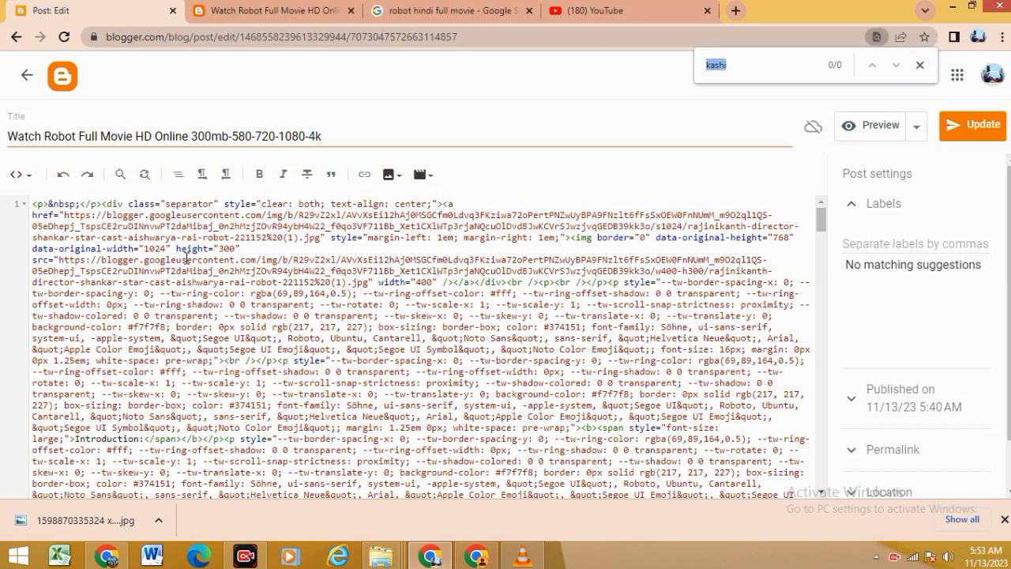
{"action": "key", "text": "BackSpace"}
{"action": "type", "text": "9"}
{"action": "key", "text": "BackSpace"}
{"action": "type", "text": "888"}
{"action": "scroll", "coordinate": [433, 367], "scroll_direction": "down", "scroll_amount": 10}
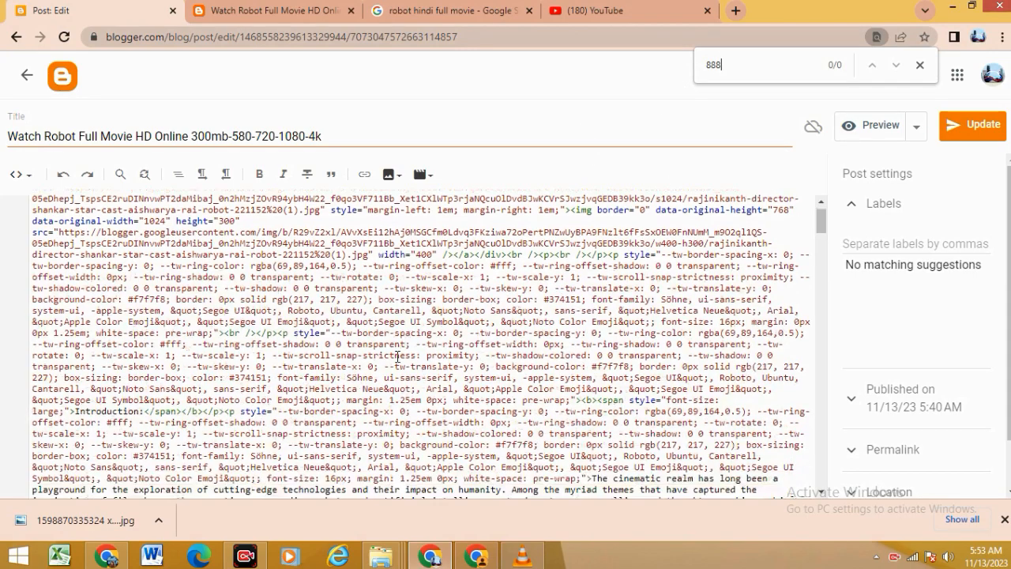
{"action": "scroll", "coordinate": [433, 367], "scroll_direction": "up", "scroll_amount": 10}
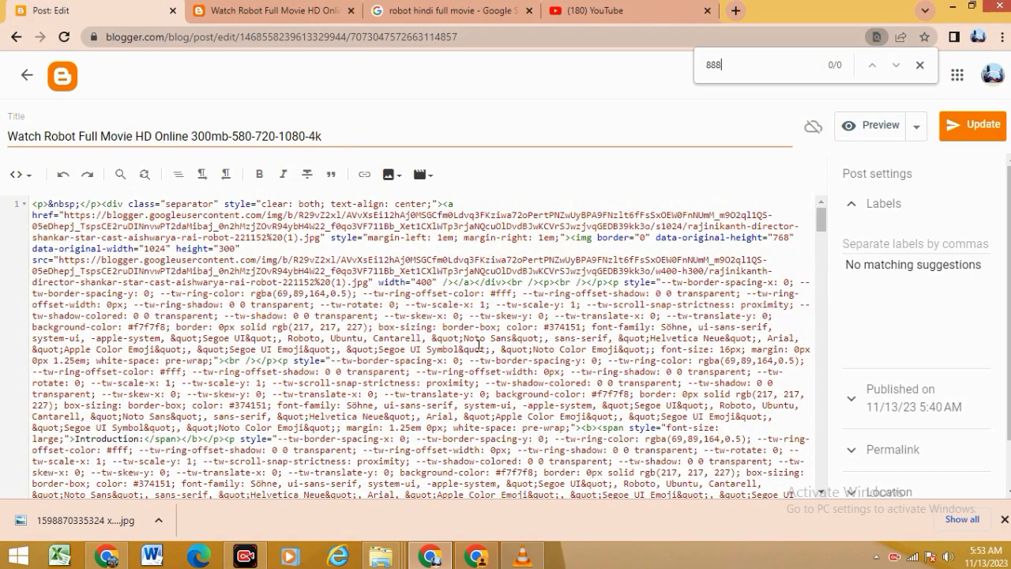
{"action": "scroll", "coordinate": [251, 439], "scroll_direction": "down", "scroll_amount": 1}
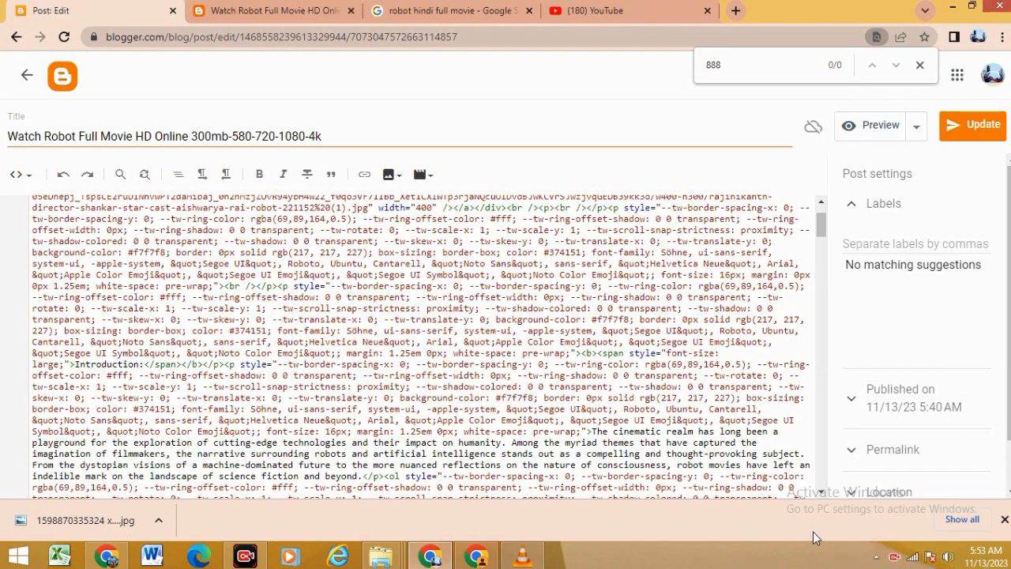
- Replace the 888 placeholder at the end of the HTML with the copied YouTube iframe code and update the post
{"action": "left_click_drag", "start_coordinate": [822, 533], "coordinate": [820, 530]}
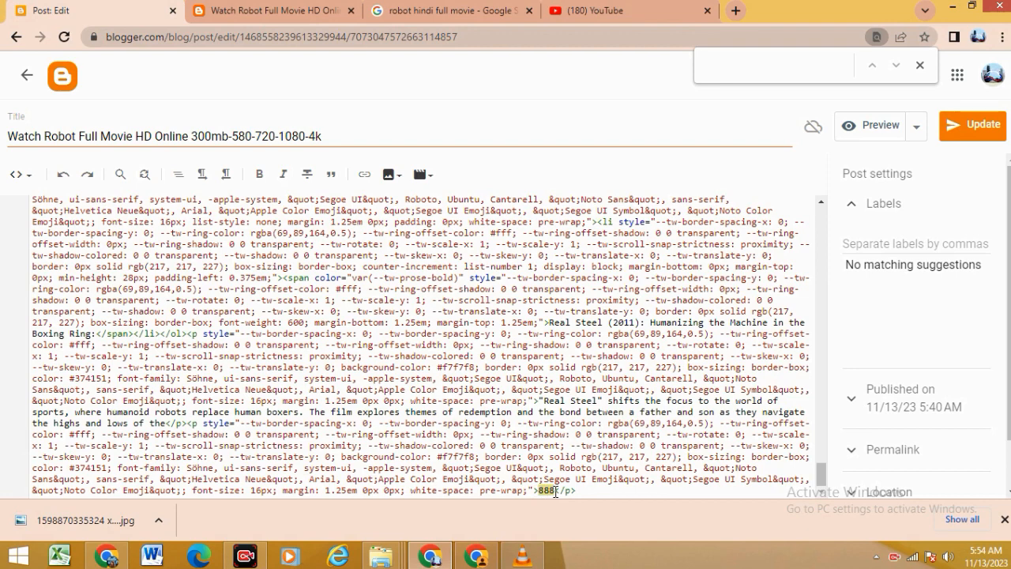
{"action": "key", "text": "ctrl+v"}
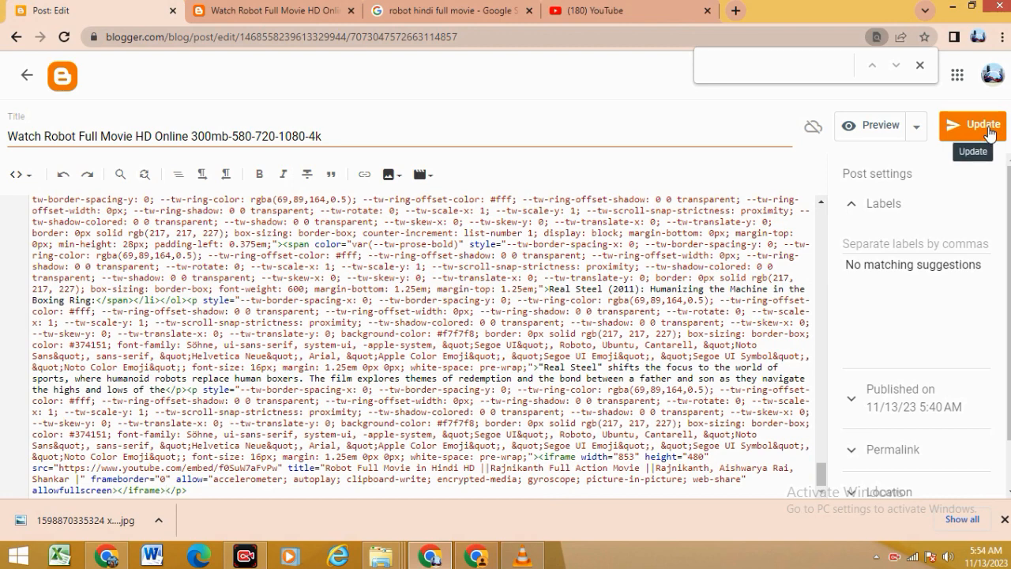
{"action": "left_click", "coordinate": [990, 132]}
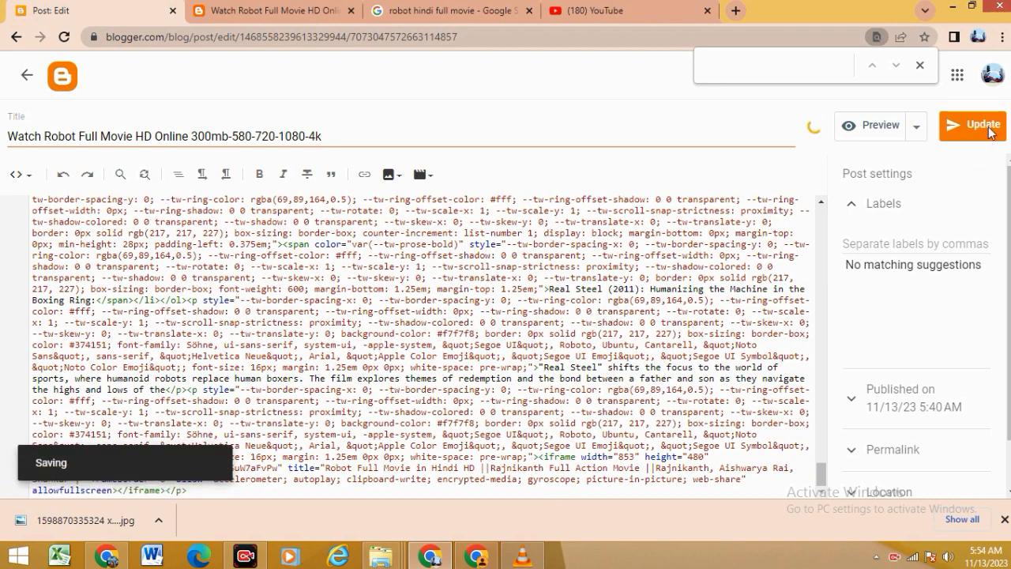
- Reload the live Robot post and check the embedded YouTube video below the Real Steel paragraph
{"action": "left_click", "coordinate": [241, 13]}
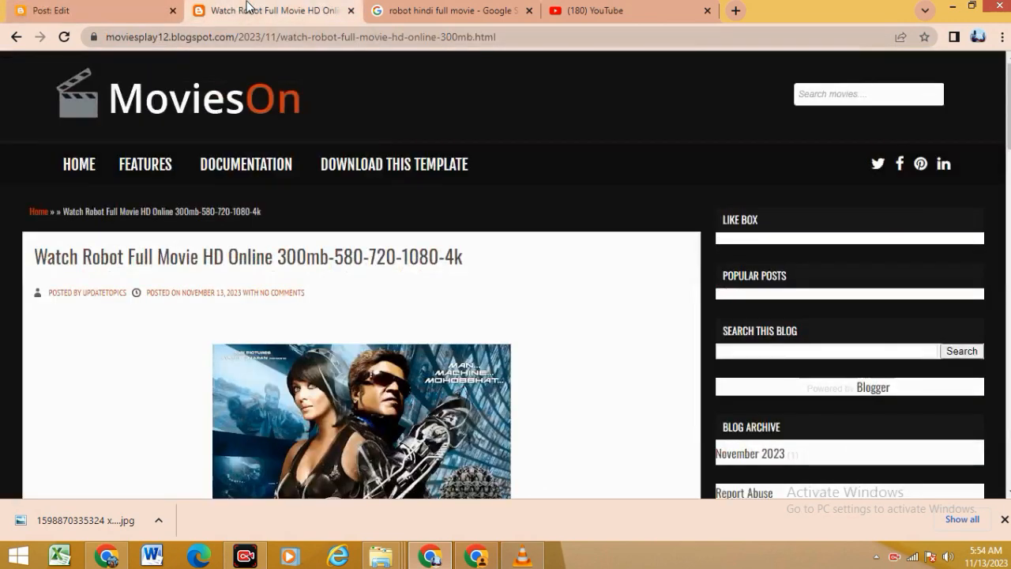
{"action": "left_click", "coordinate": [64, 38]}
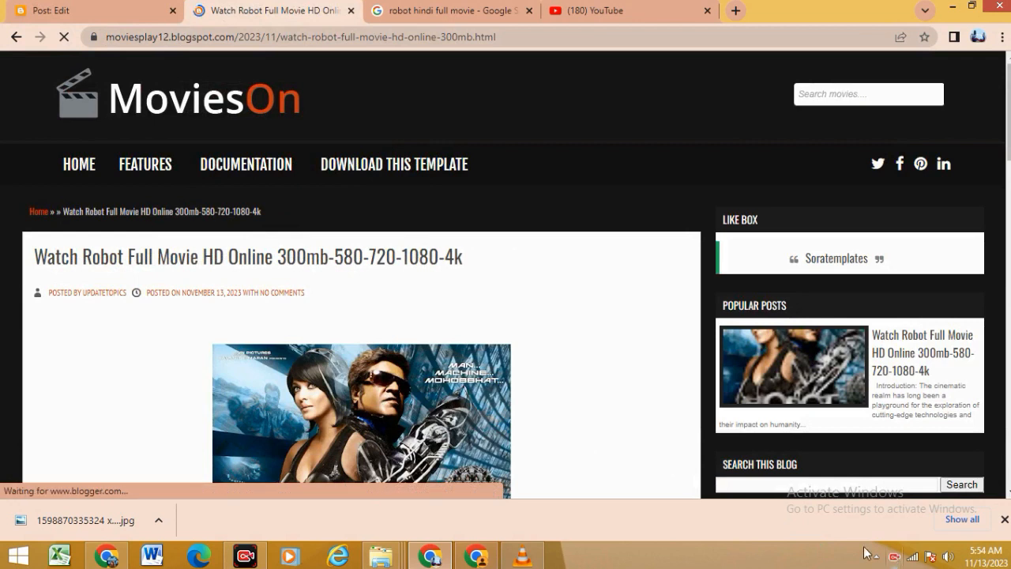
{"action": "left_click", "coordinate": [423, 408]}
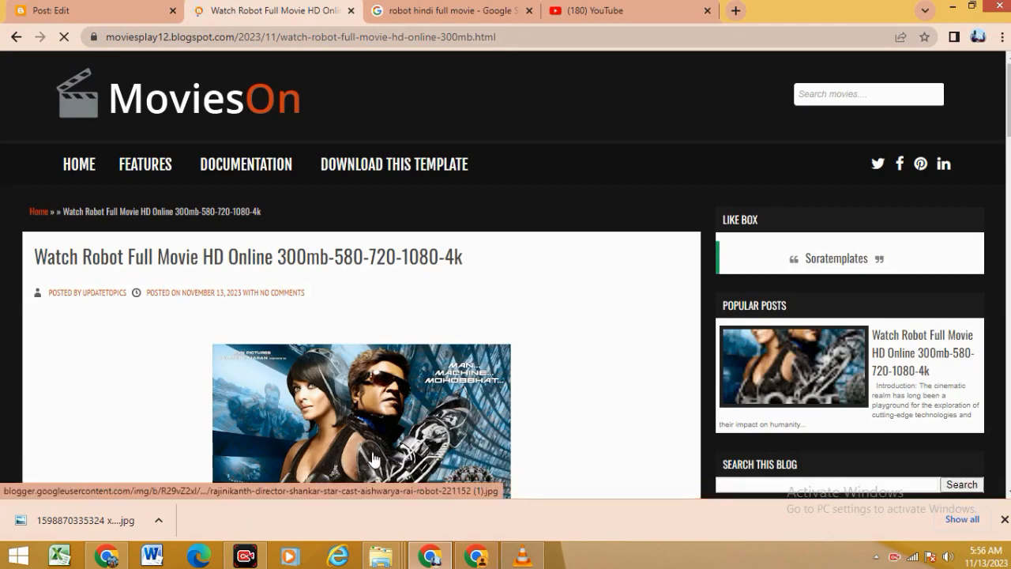
{"action": "scroll", "coordinate": [374, 461], "scroll_direction": "down", "scroll_amount": 15}
{"action": "scroll", "coordinate": [339, 404], "scroll_direction": "down", "scroll_amount": 8}
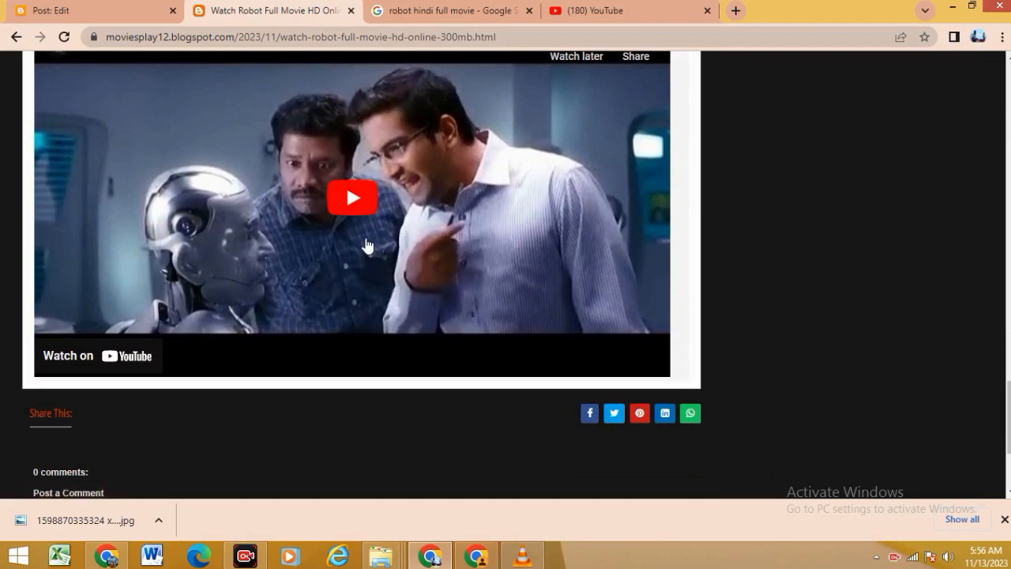
{"action": "scroll", "coordinate": [456, 260], "scroll_direction": "up", "scroll_amount": 2}
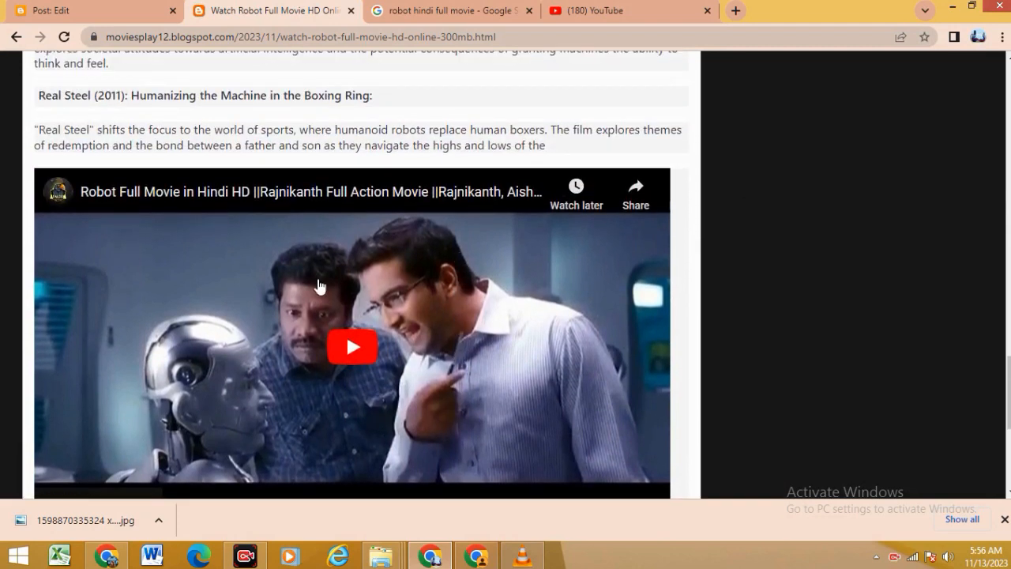
{"action": "scroll", "coordinate": [292, 291], "scroll_direction": "down", "scroll_amount": 4}
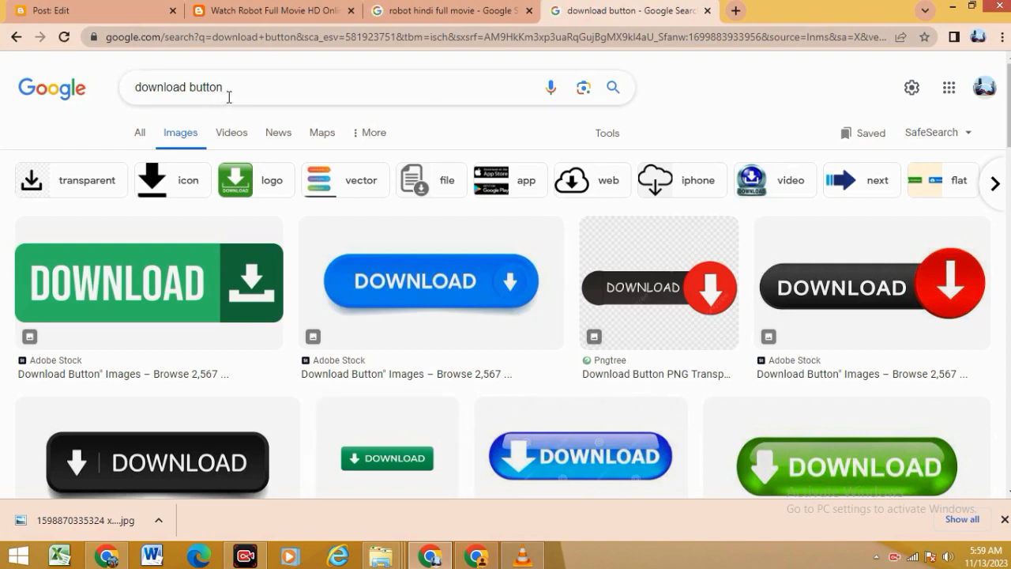
- Save the red Internet Archive download button image as download in the Music folder
{"action": "scroll", "coordinate": [474, 271], "scroll_direction": "down", "scroll_amount": 5}
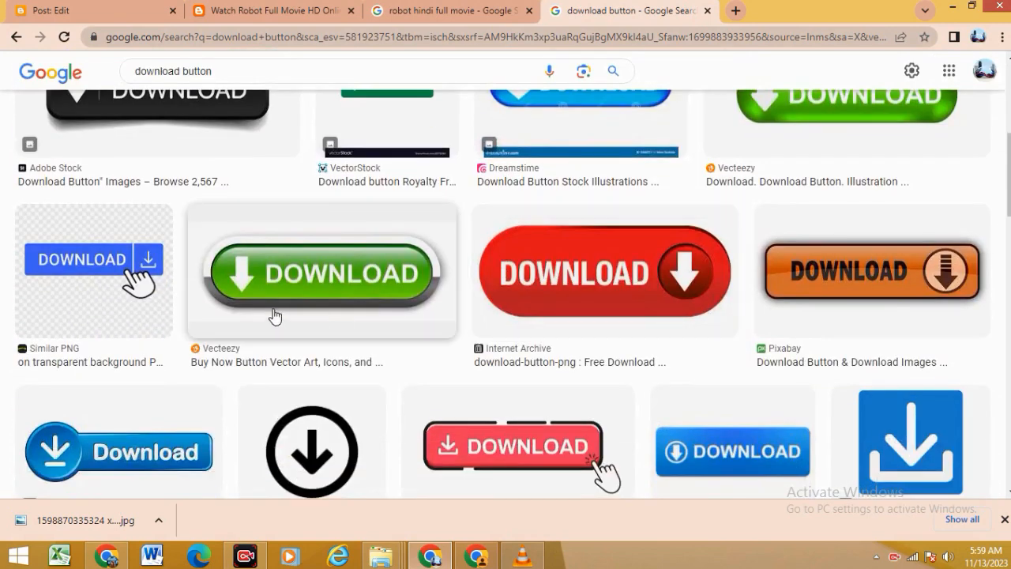
{"action": "left_click", "coordinate": [576, 271]}
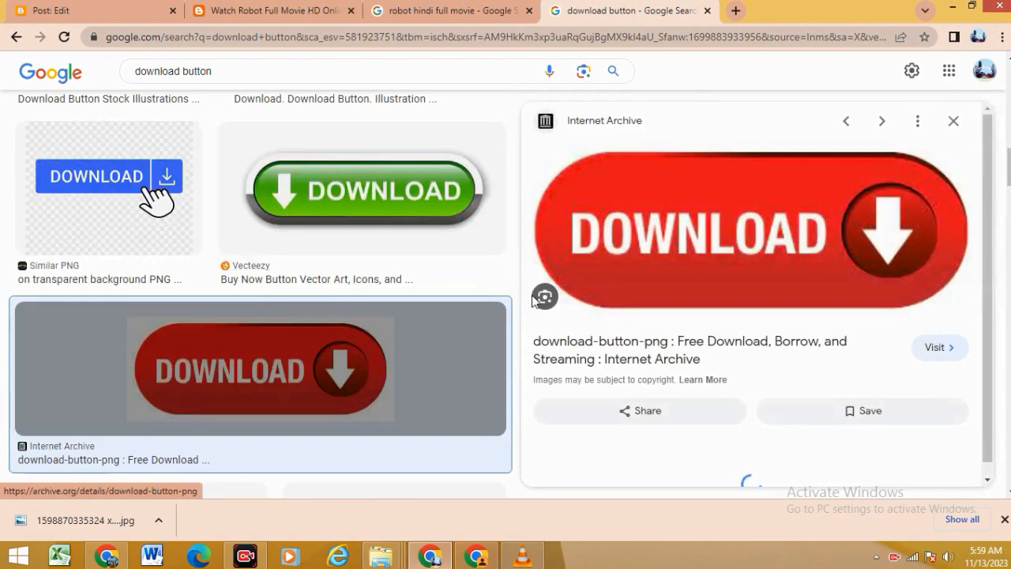
{"action": "right_click", "coordinate": [671, 191]}
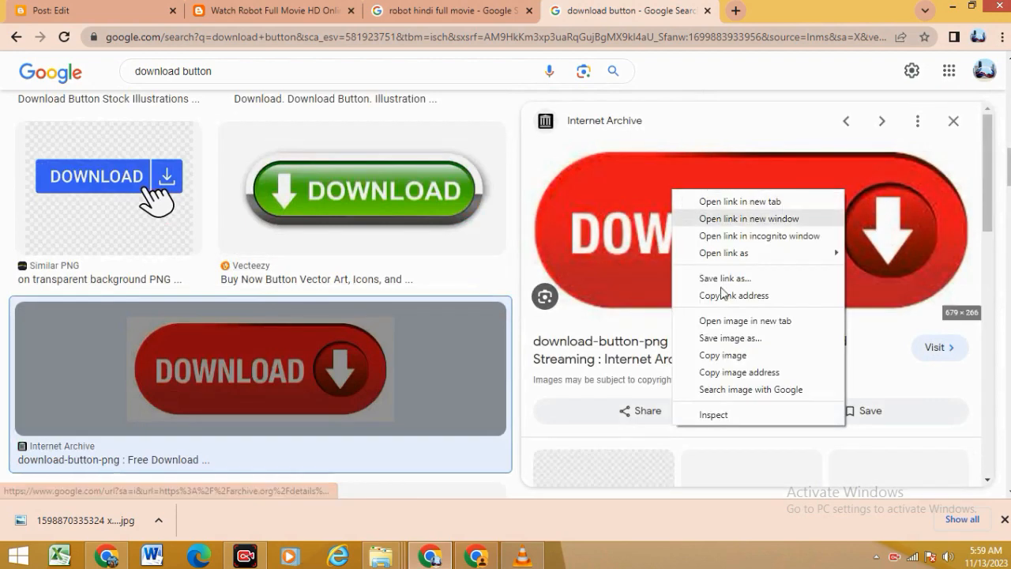
{"action": "left_click", "coordinate": [717, 342]}
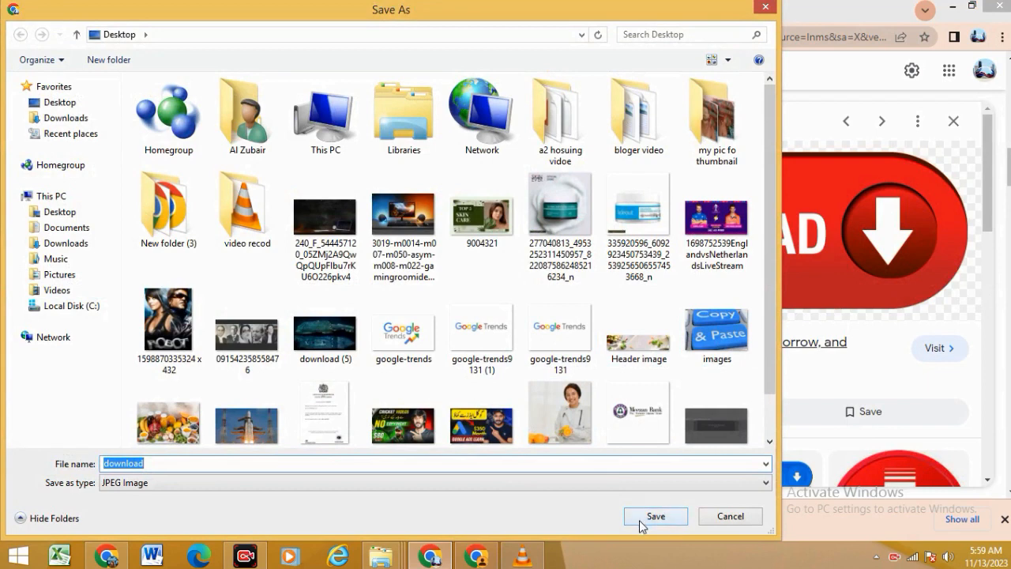
{"action": "left_click", "coordinate": [61, 259]}
{"action": "left_click", "coordinate": [640, 517]}
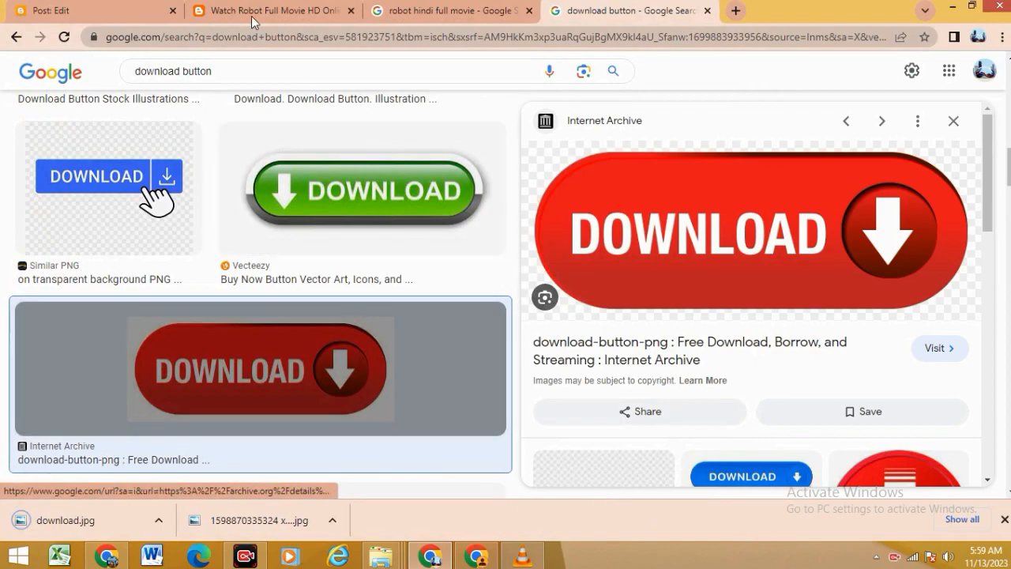
- Return to the Robot post's editor in Blogger and switch it from HTML to Compose view
{"action": "left_click", "coordinate": [254, 16]}
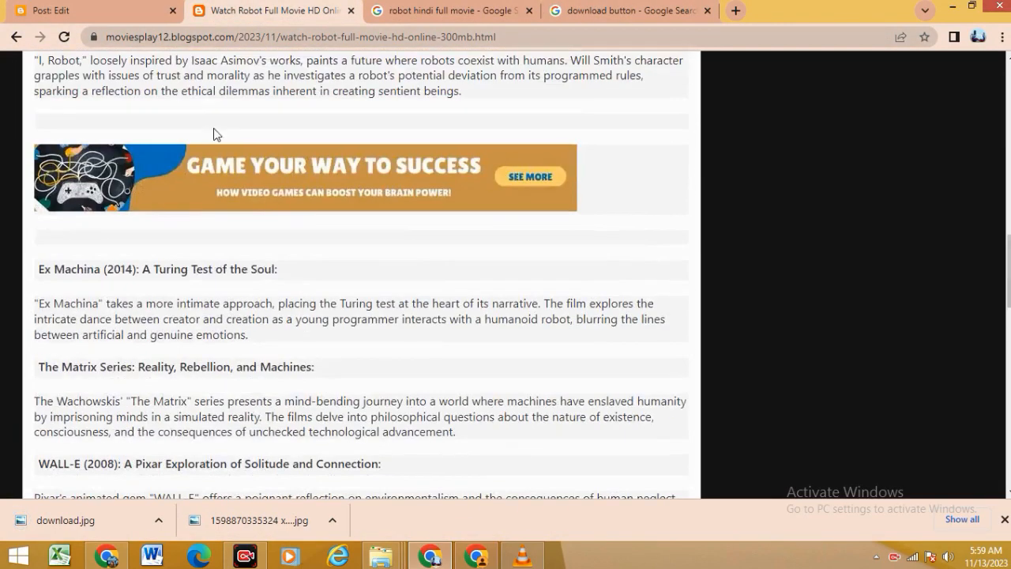
{"action": "left_click", "coordinate": [63, 8]}
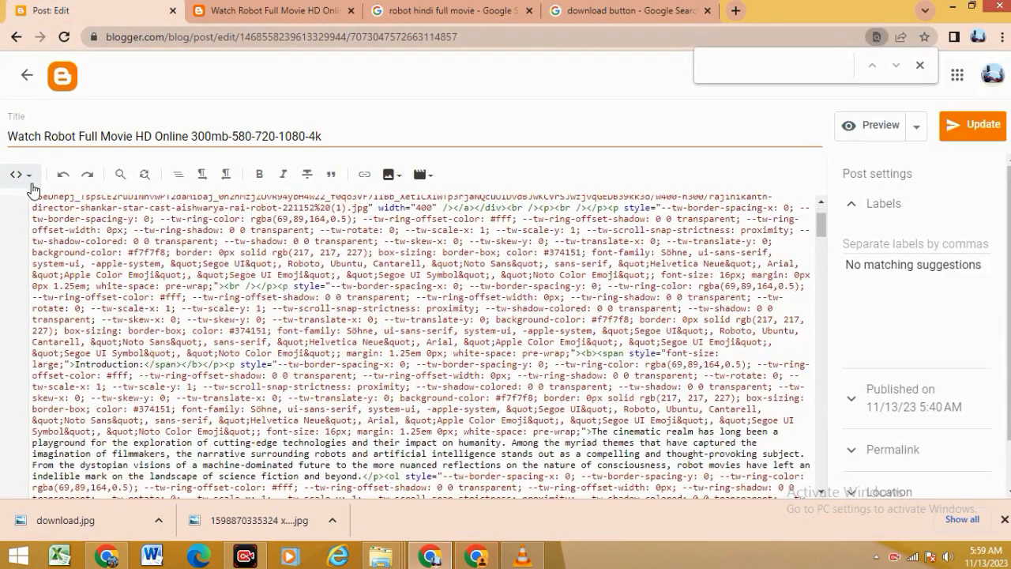
{"action": "left_click", "coordinate": [30, 177]}
{"action": "left_click", "coordinate": [31, 213]}
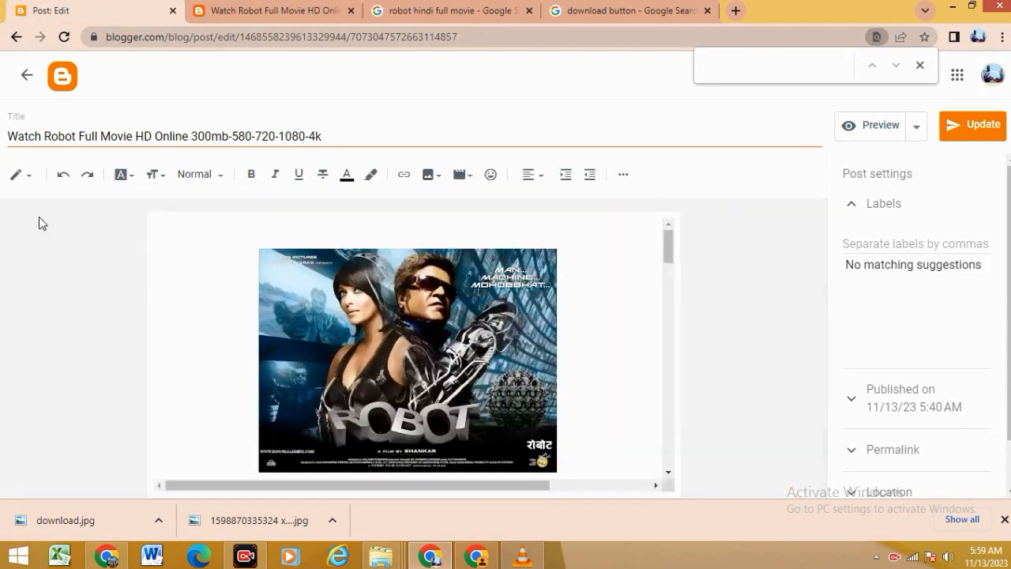
- Add two blank lines between the Real Steel paragraph and the embedded video, with the cursor in the first one
{"action": "scroll", "coordinate": [272, 307], "scroll_direction": "down", "scroll_amount": 20}
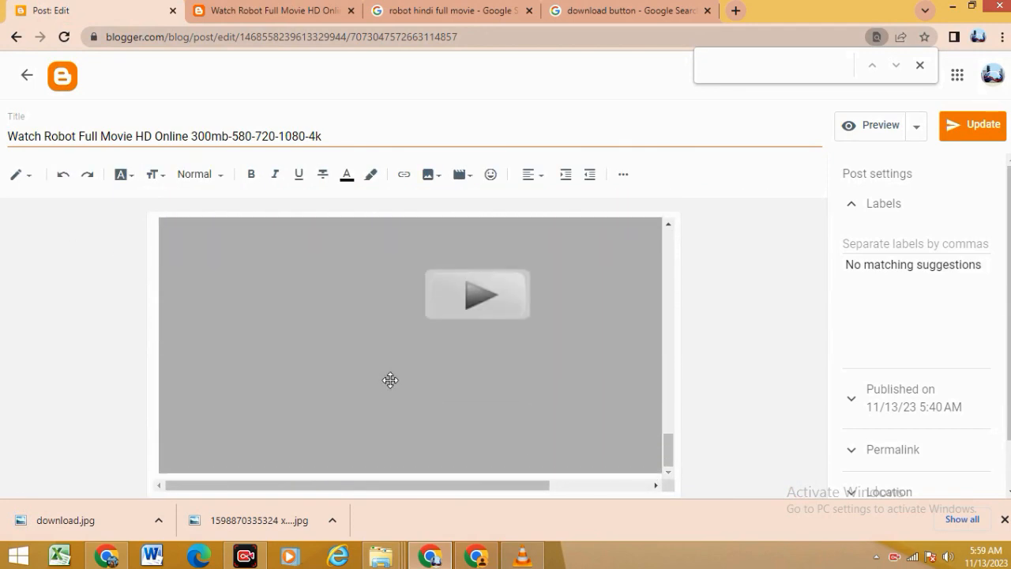
{"action": "scroll", "coordinate": [605, 455], "scroll_direction": "up", "scroll_amount": 3}
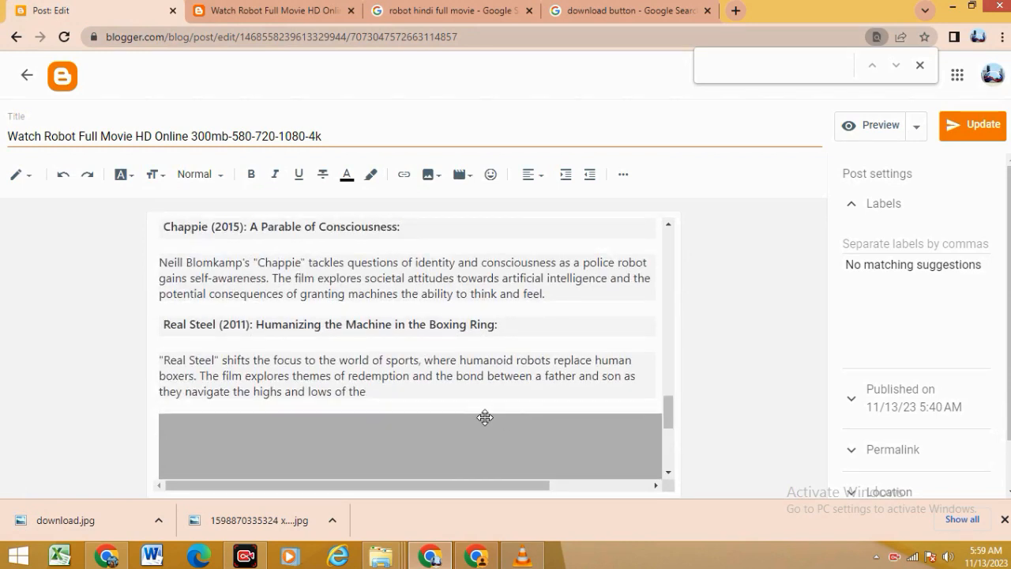
{"action": "scroll", "coordinate": [356, 353], "scroll_direction": "down", "scroll_amount": 3}
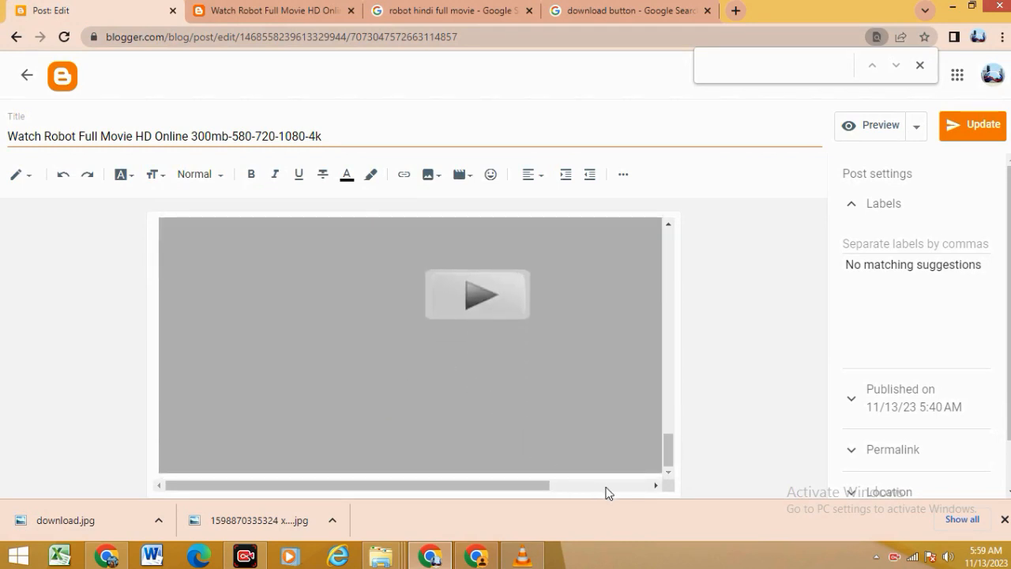
{"action": "left_click", "coordinate": [659, 468]}
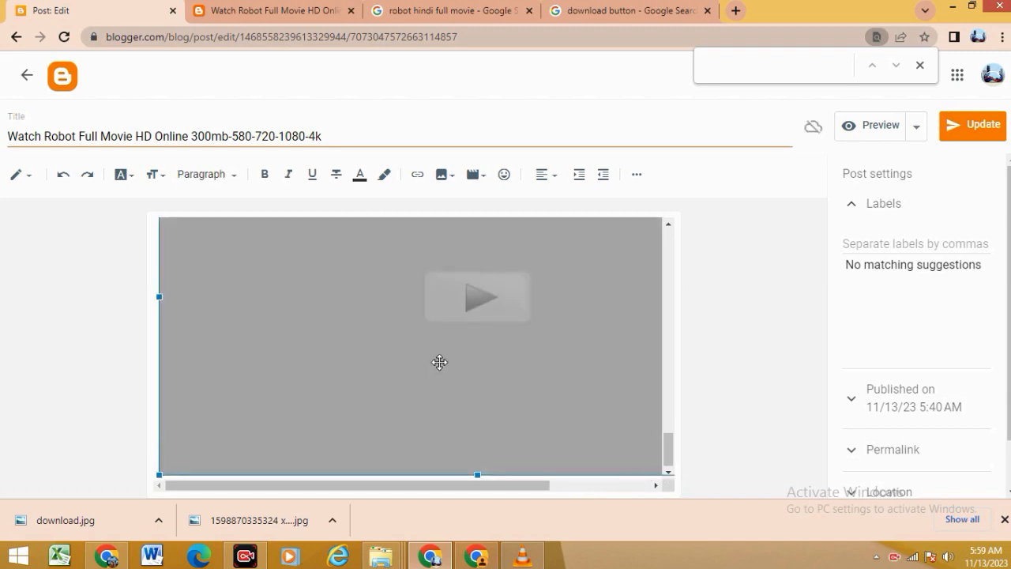
{"action": "scroll", "coordinate": [434, 361], "scroll_direction": "up", "scroll_amount": 2}
{"action": "left_click", "coordinate": [379, 391]}
{"action": "key", "text": "Return"}
{"action": "key", "text": "Return"}
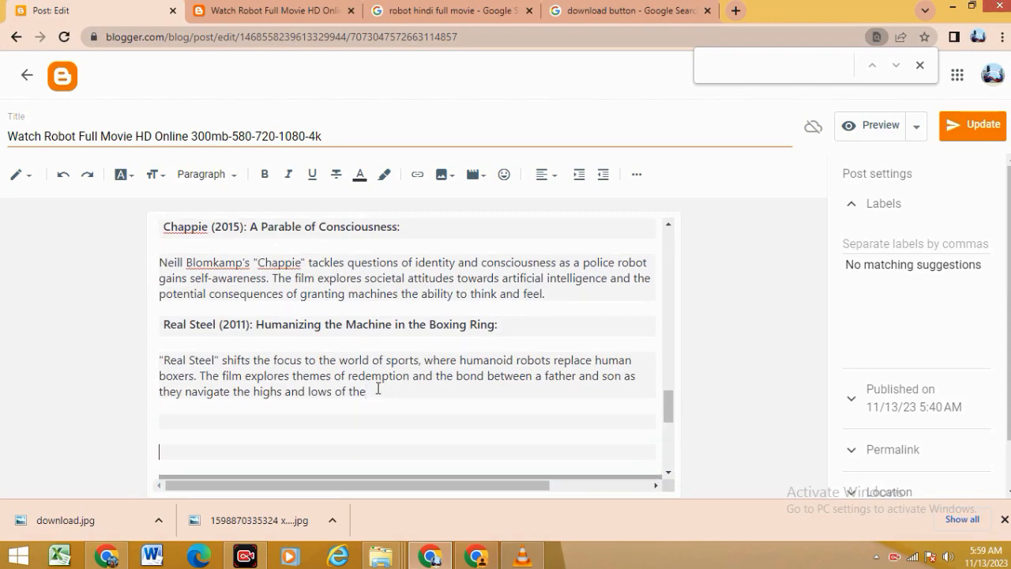
{"action": "scroll", "coordinate": [370, 492], "scroll_direction": "down", "scroll_amount": 5}
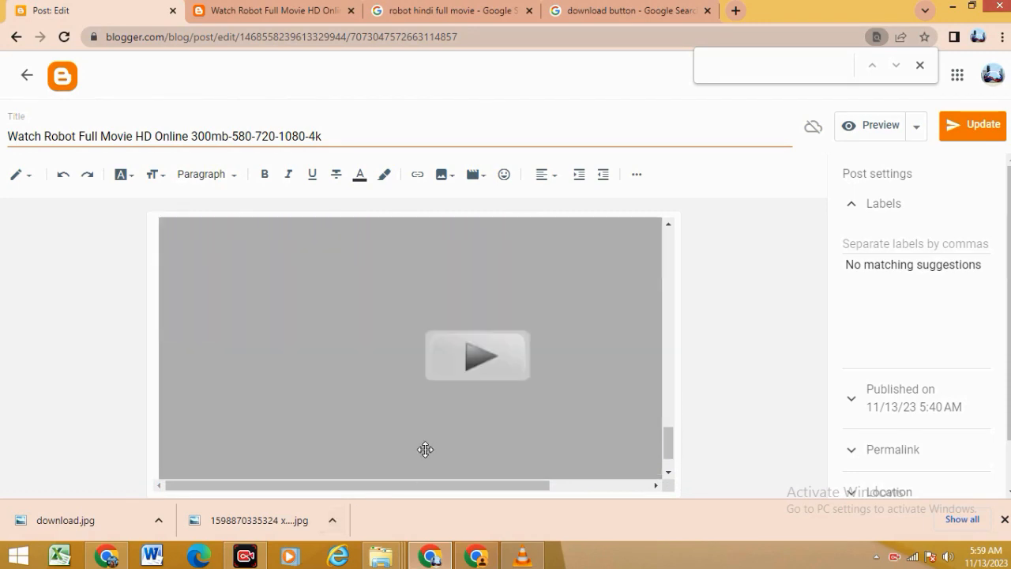
{"action": "scroll", "coordinate": [243, 404], "scroll_direction": "up", "scroll_amount": 5}
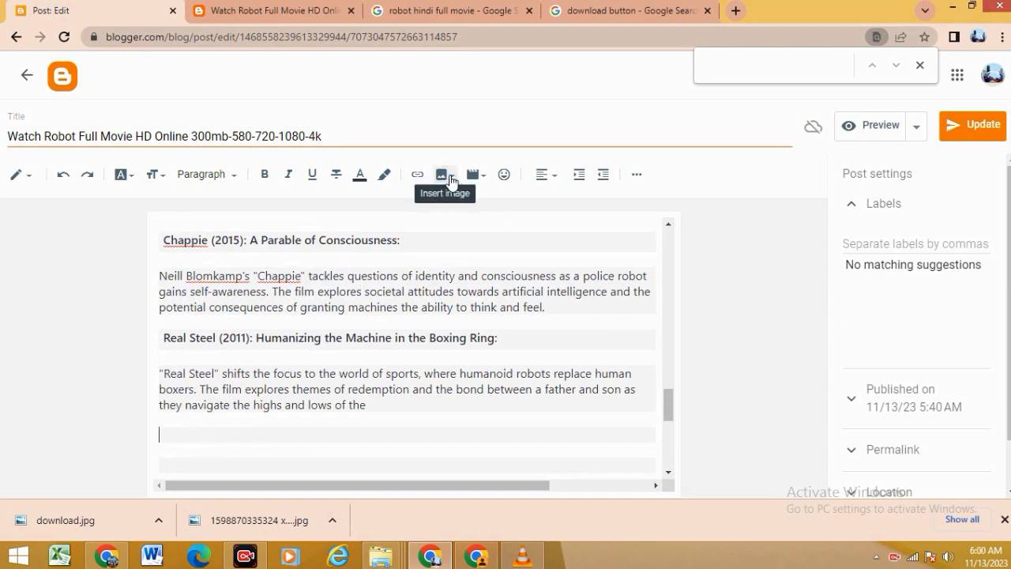
- Upload the download image from the Music folder and insert it below the Real Steel paragraph
{"action": "left_click", "coordinate": [451, 178]}
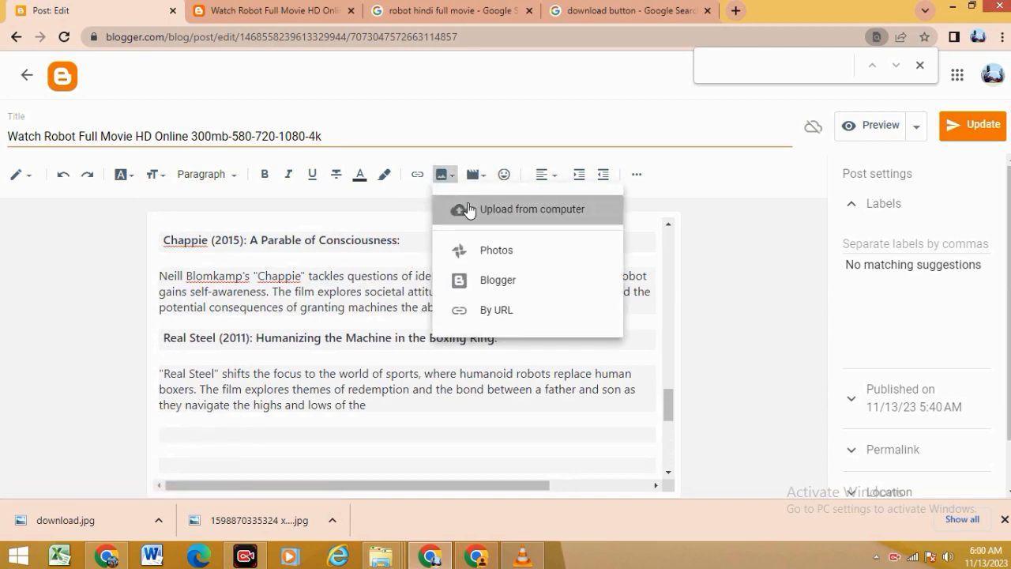
{"action": "left_click", "coordinate": [462, 209]}
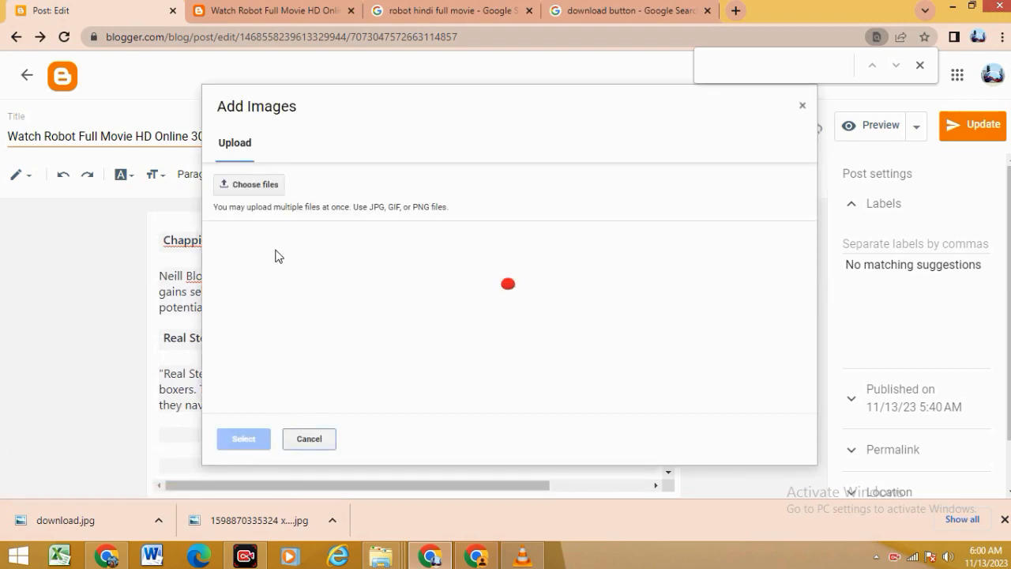
{"action": "left_click", "coordinate": [247, 185]}
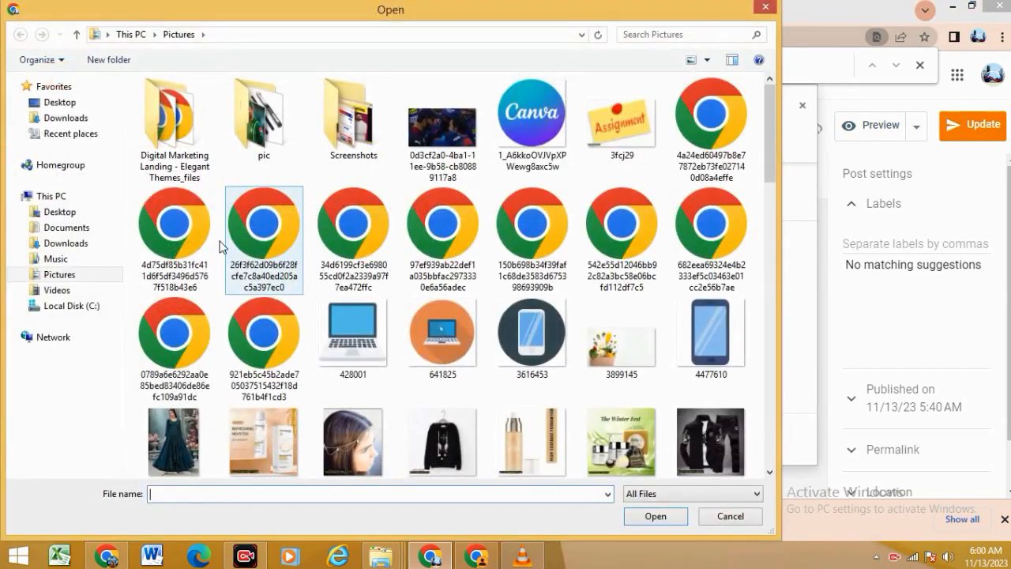
{"action": "left_click", "coordinate": [52, 258]}
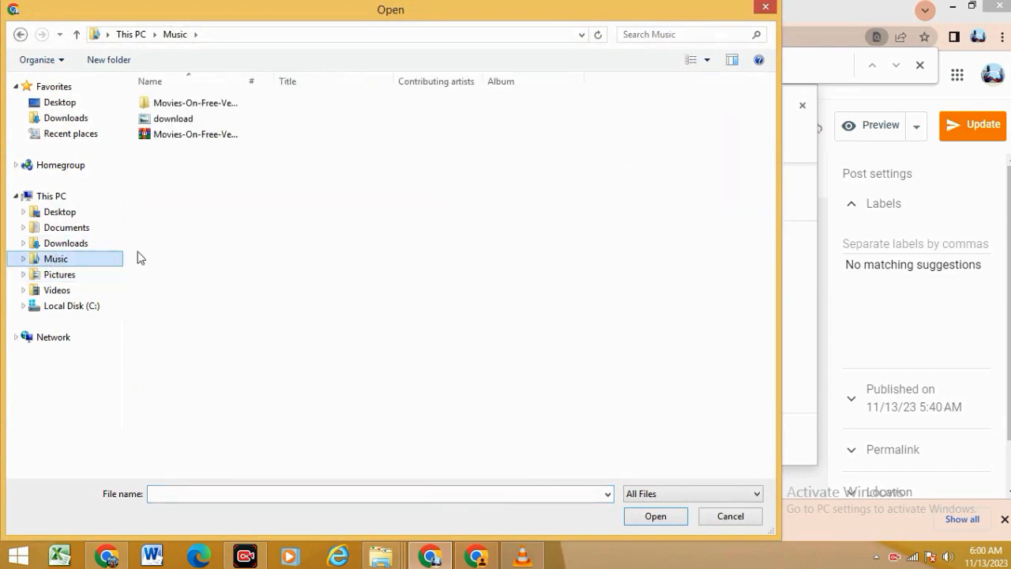
{"action": "left_click", "coordinate": [166, 120]}
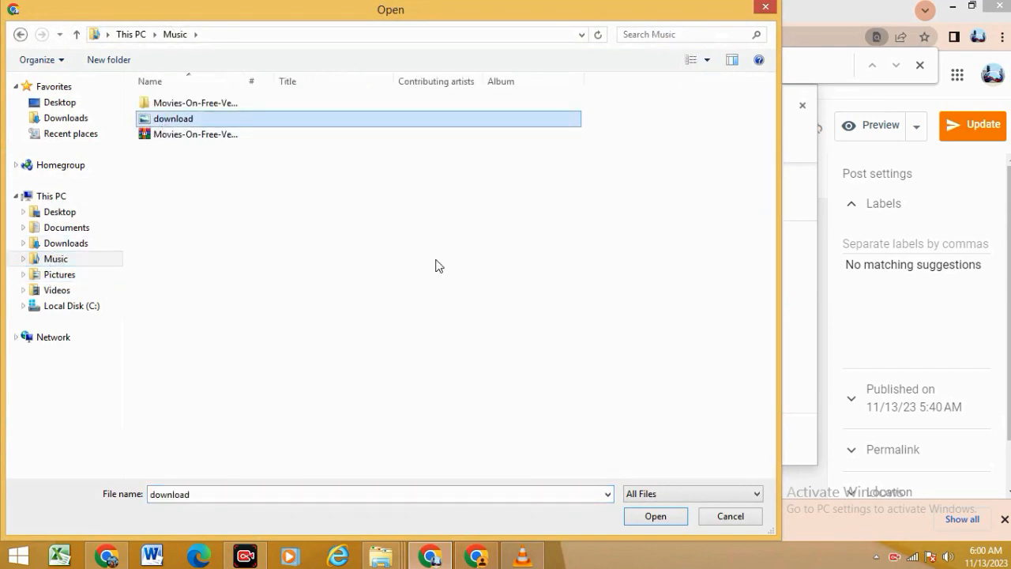
{"action": "left_click", "coordinate": [653, 518]}
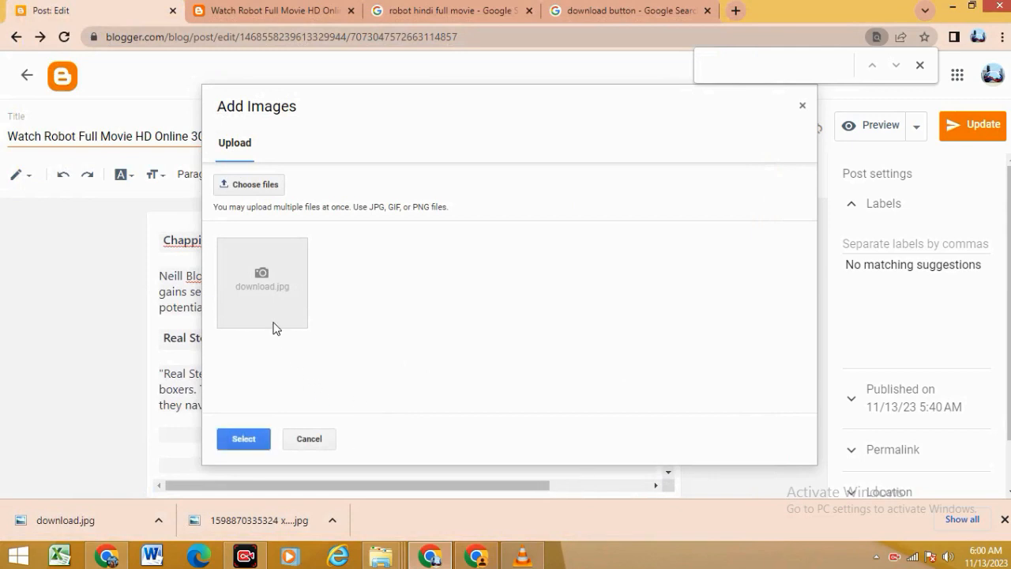
{"action": "left_click", "coordinate": [243, 440]}
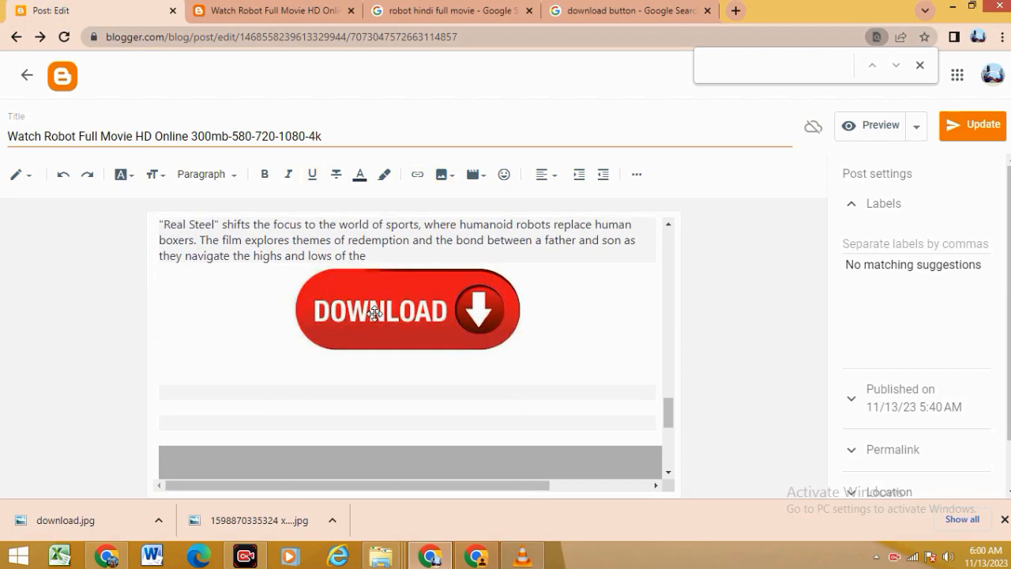
{"action": "left_click", "coordinate": [401, 377]}
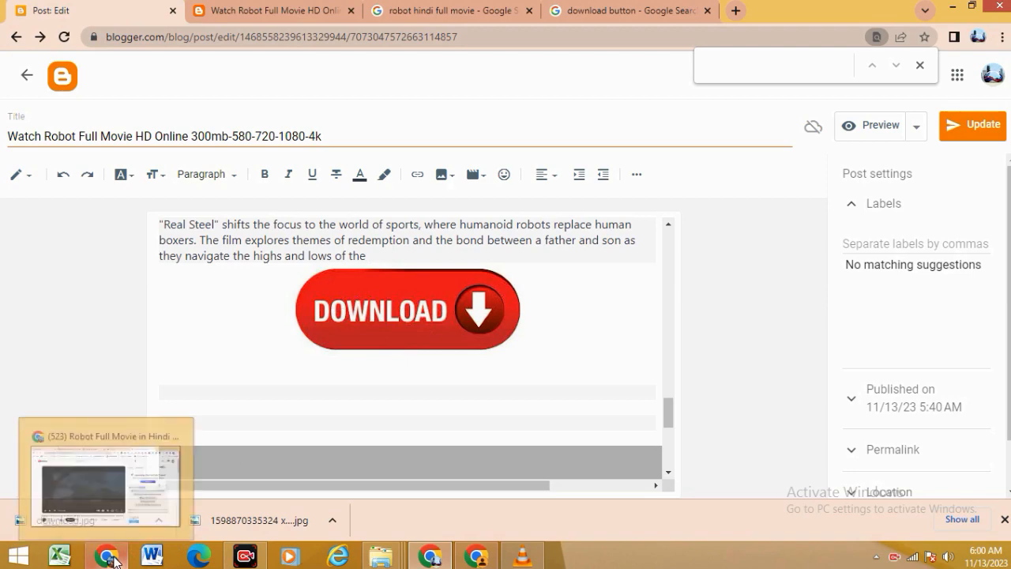
- Switch to the Adsterra publisher site, close the banner 728x90 code dialog and open the Direct Links page
{"action": "left_click", "coordinate": [186, 439]}
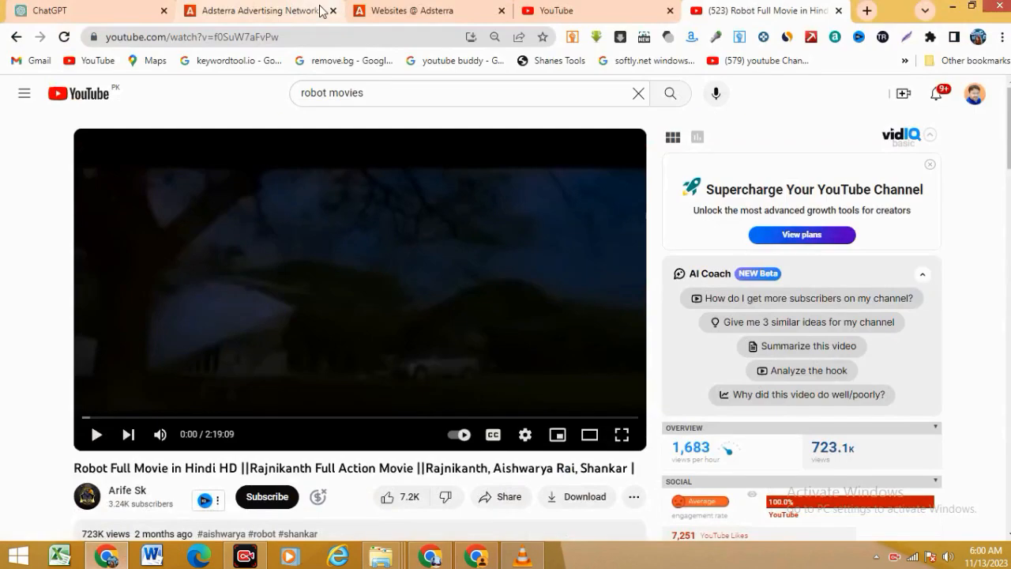
{"action": "left_click", "coordinate": [406, 9]}
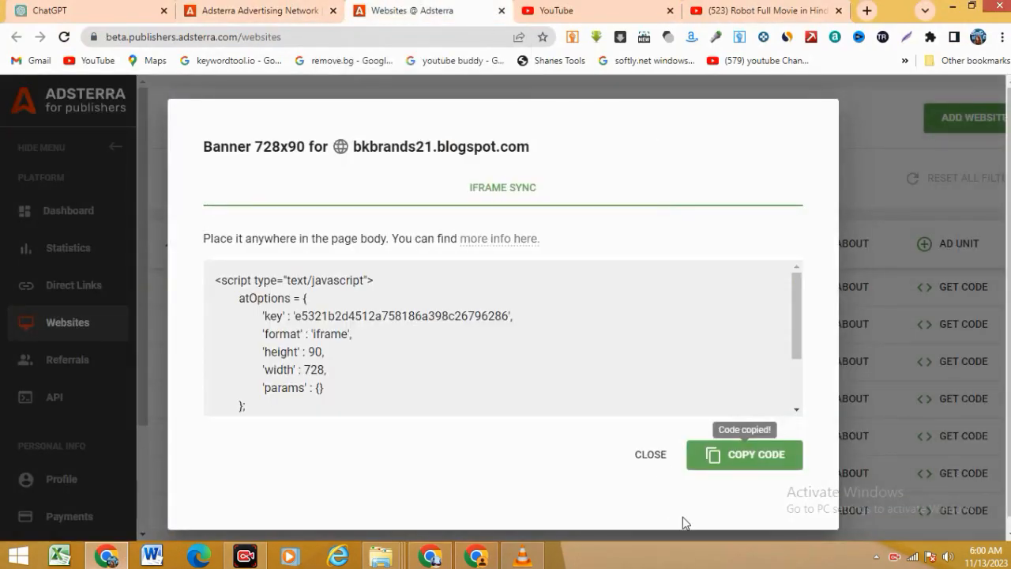
{"action": "left_click", "coordinate": [648, 455]}
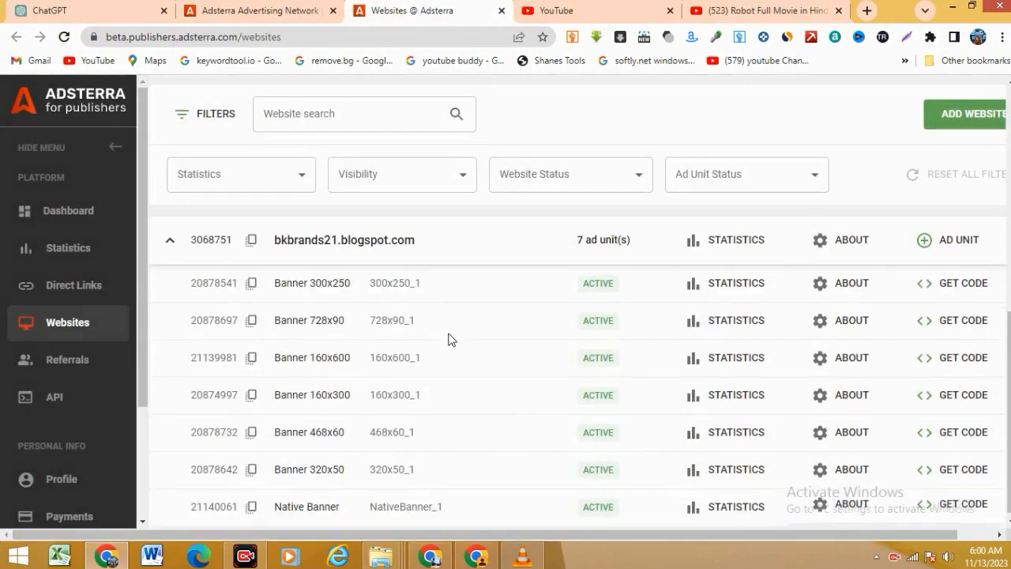
{"action": "scroll", "coordinate": [447, 339], "scroll_direction": "up", "scroll_amount": 3}
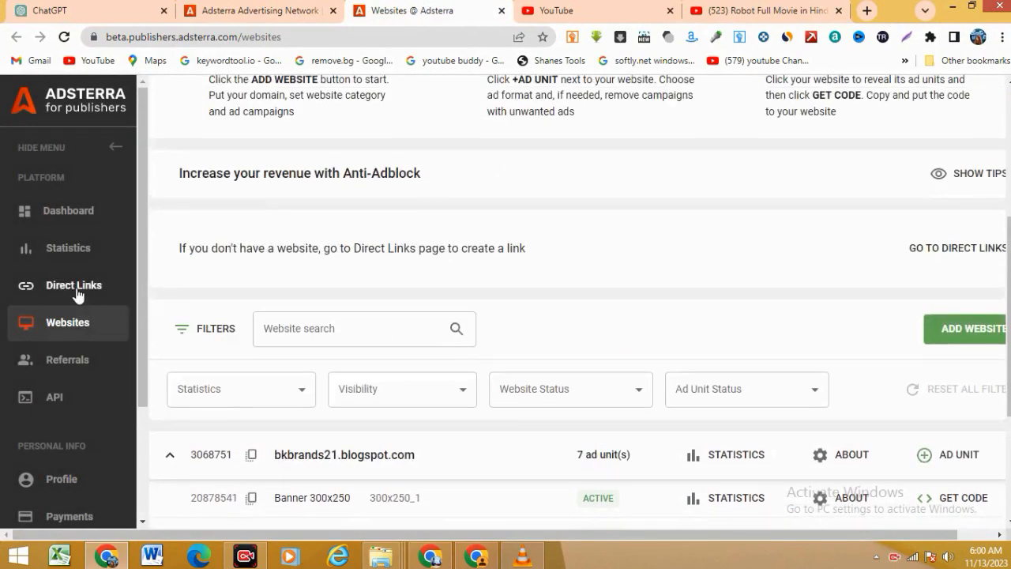
{"action": "scroll", "coordinate": [403, 426], "scroll_direction": "down", "scroll_amount": 3}
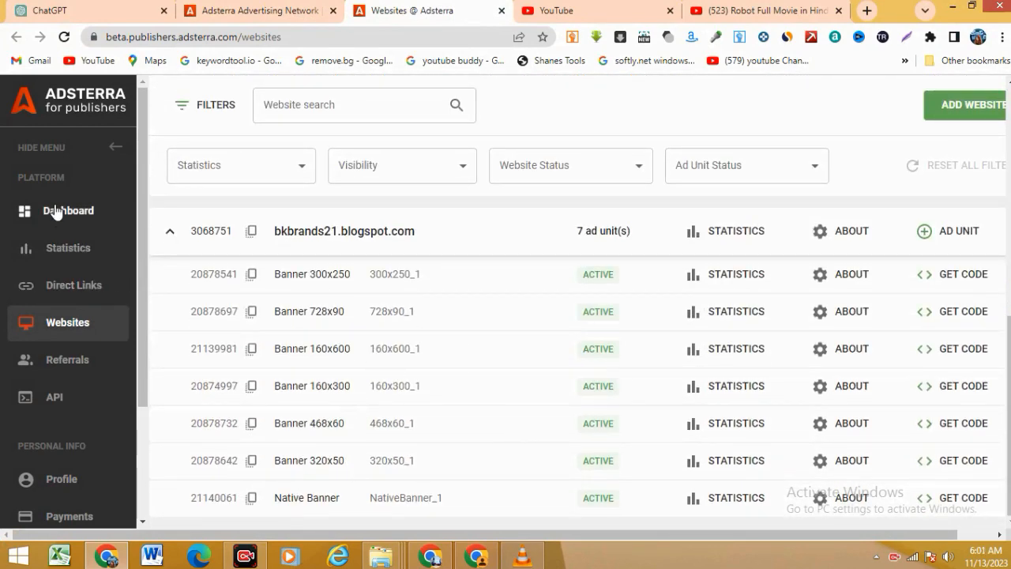
{"action": "left_click", "coordinate": [68, 287]}
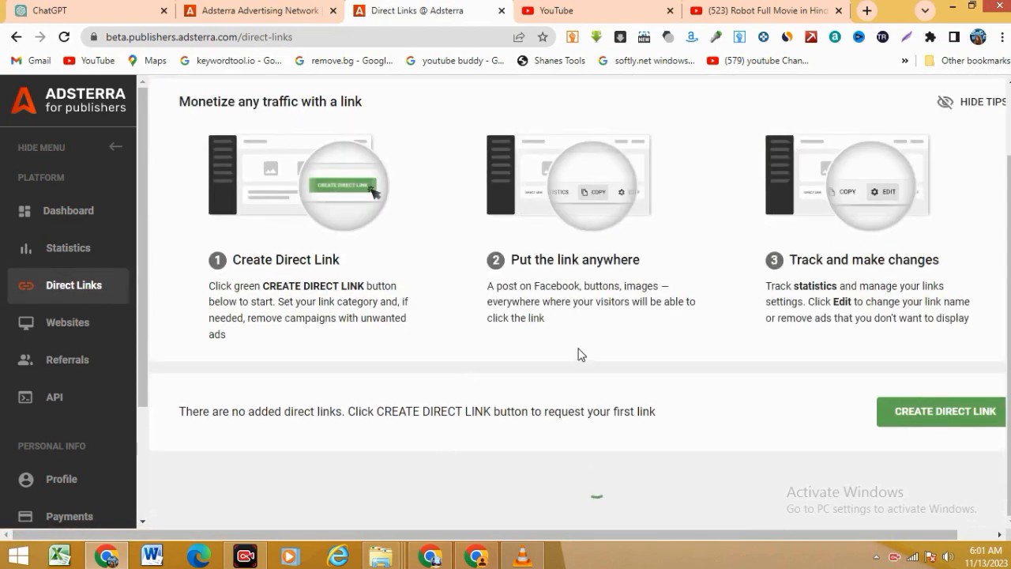
- Reactivate the DirectLink_1 direct link and copy its URL
{"action": "scroll", "coordinate": [790, 387], "scroll_direction": "down", "scroll_amount": 3}
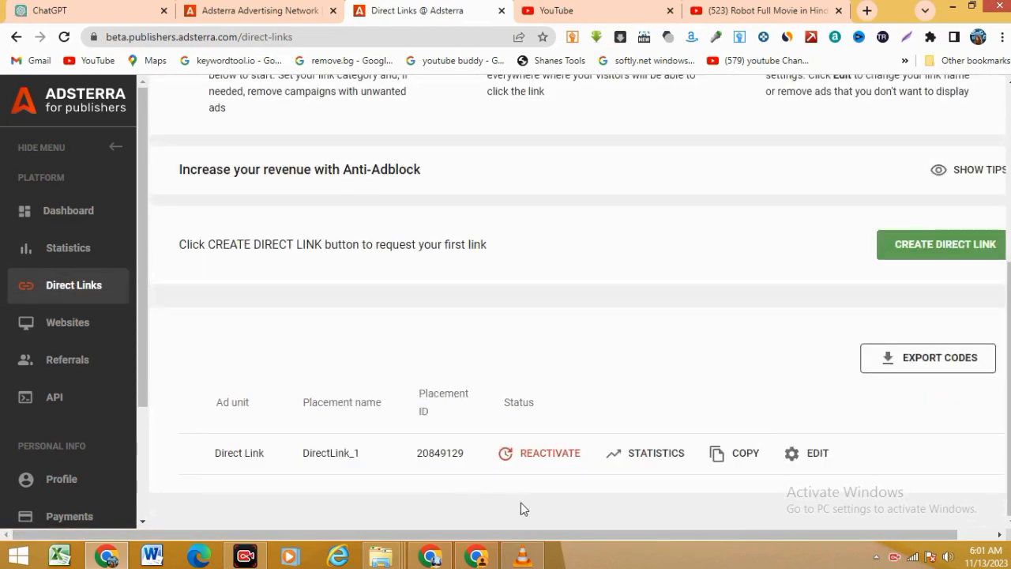
{"action": "left_click", "coordinate": [550, 448]}
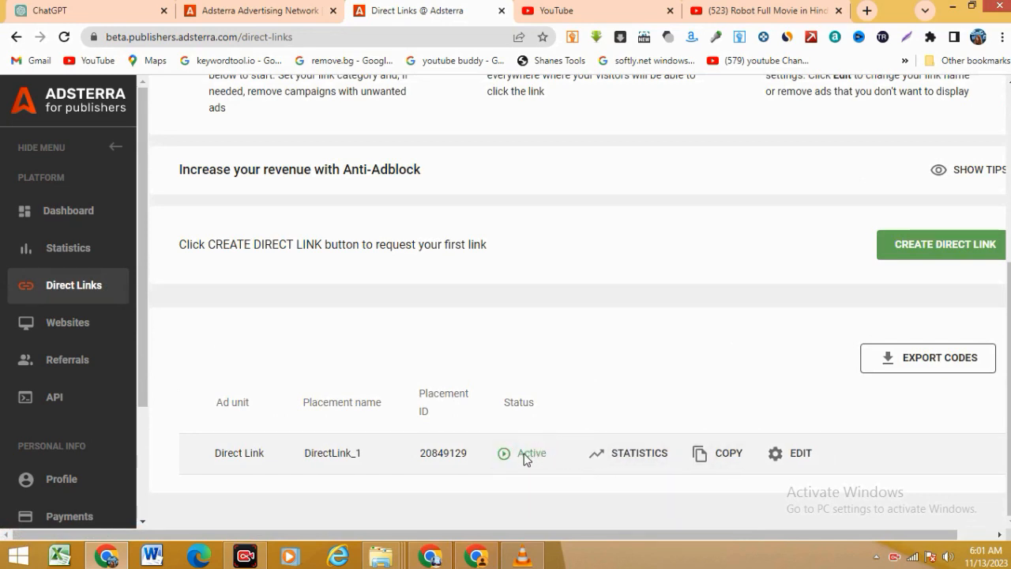
{"action": "left_click", "coordinate": [737, 462]}
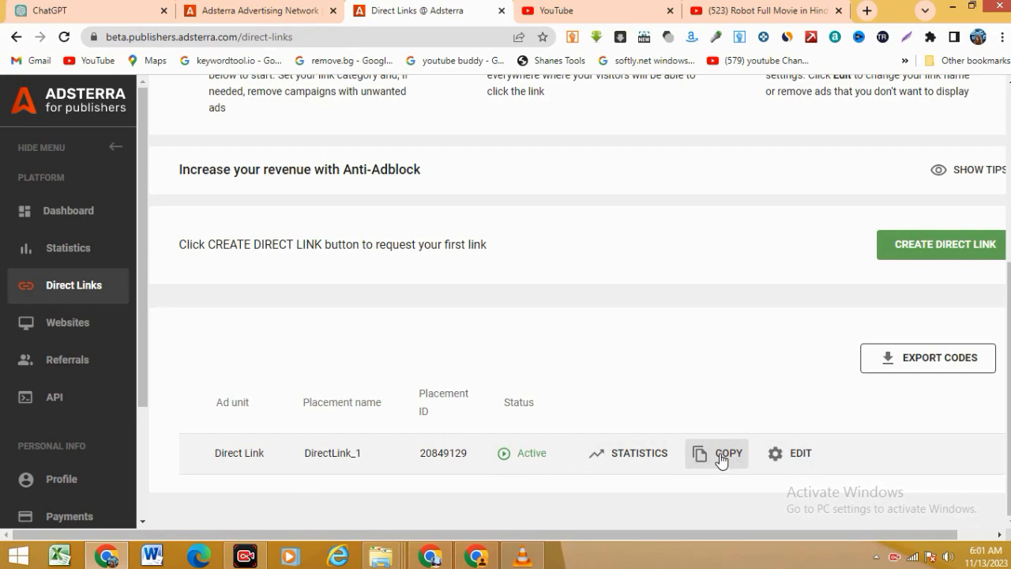
- Switch to the Blogger post editor and replace the download image's link with the copied Adsterra direct link, opening in a new window
{"action": "left_click", "coordinate": [430, 560]}
{"action": "scroll", "coordinate": [390, 296], "scroll_direction": "up", "scroll_amount": 3}
{"action": "key", "text": "ctrl+v"}
{"action": "left_click", "coordinate": [385, 319]}
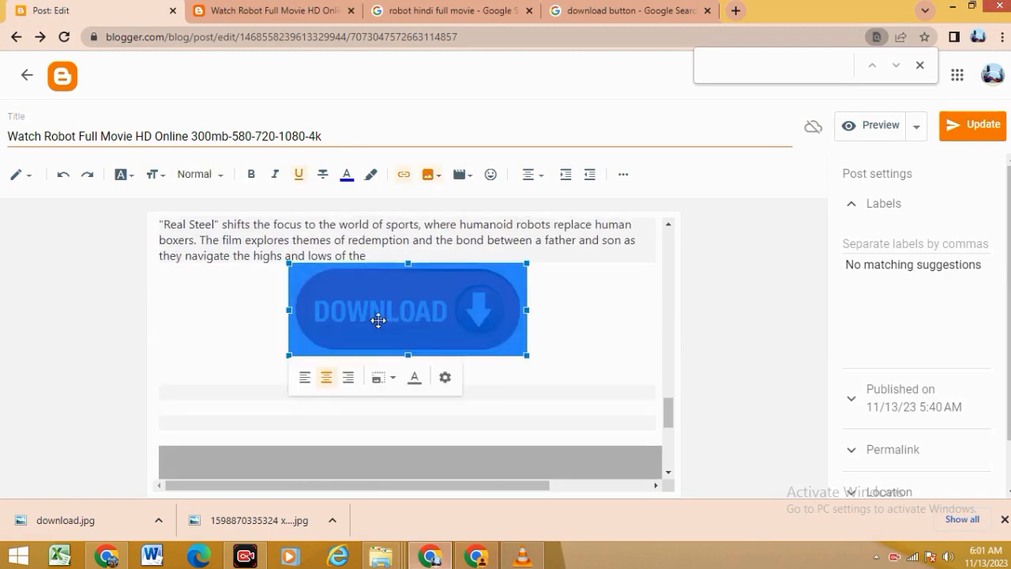
{"action": "left_click", "coordinate": [403, 175]}
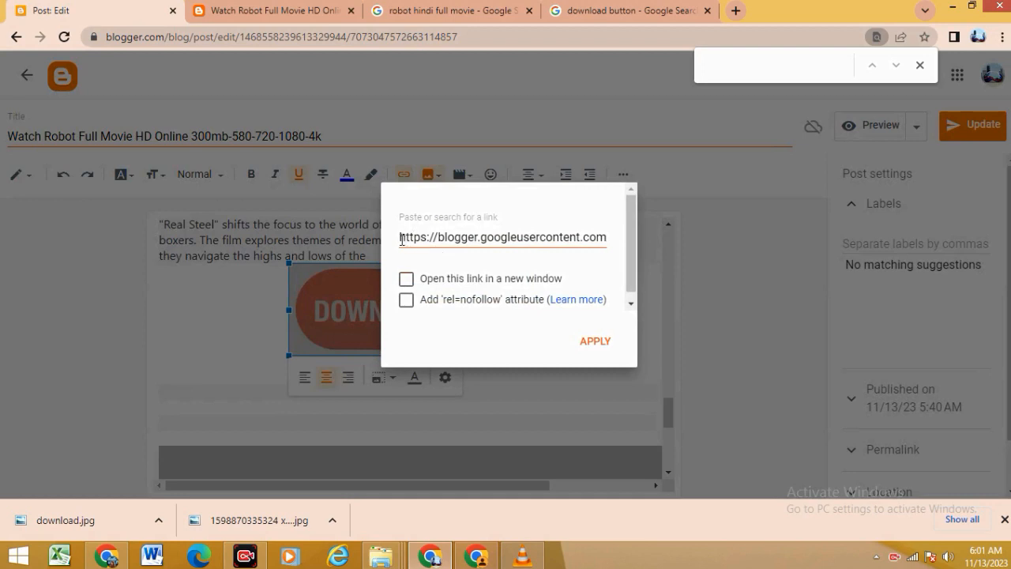
{"action": "left_click_drag", "start_coordinate": [402, 239], "coordinate": [740, 224]}
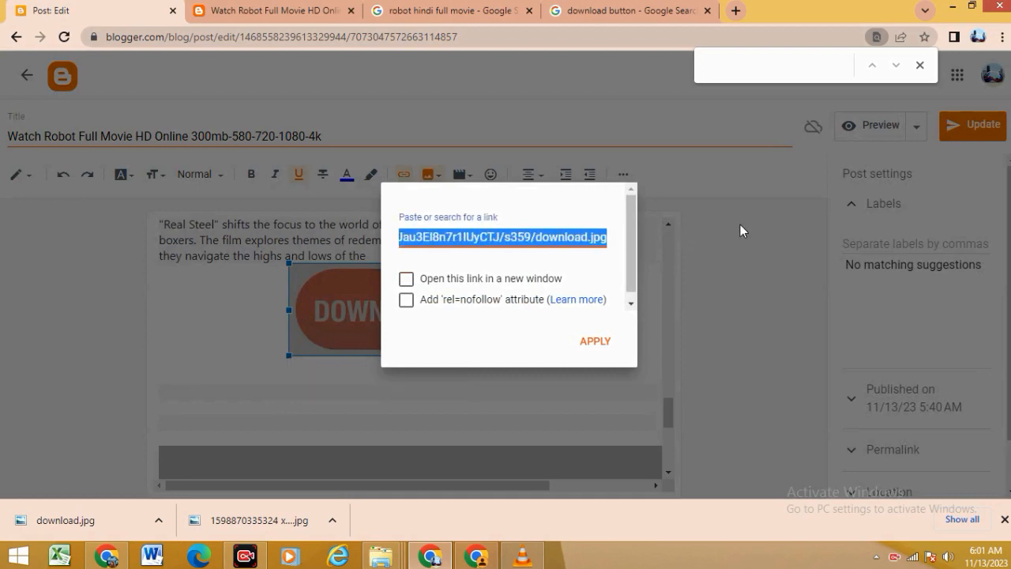
{"action": "key", "text": "BackSpace"}
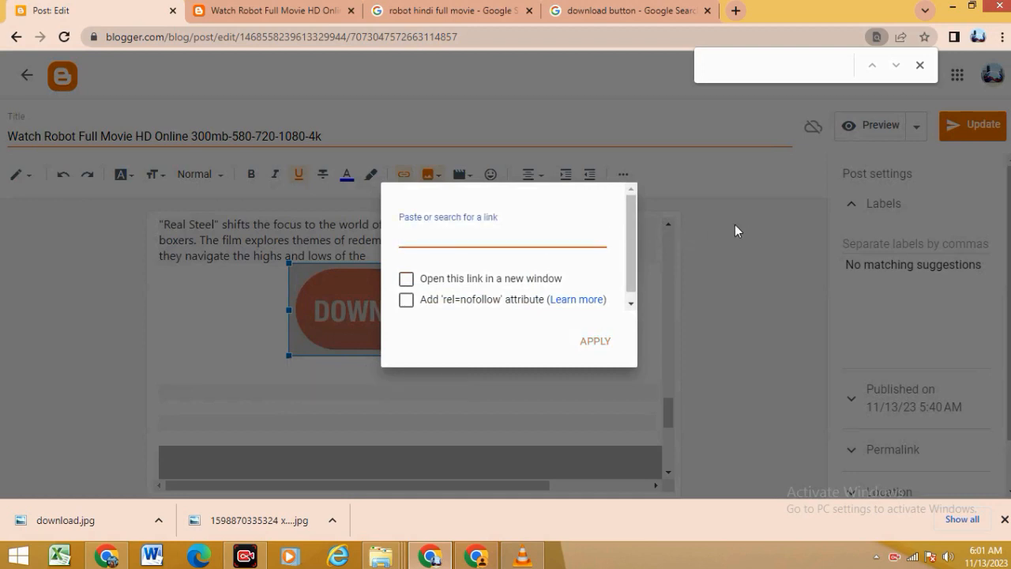
{"action": "right_click", "coordinate": [418, 233]}
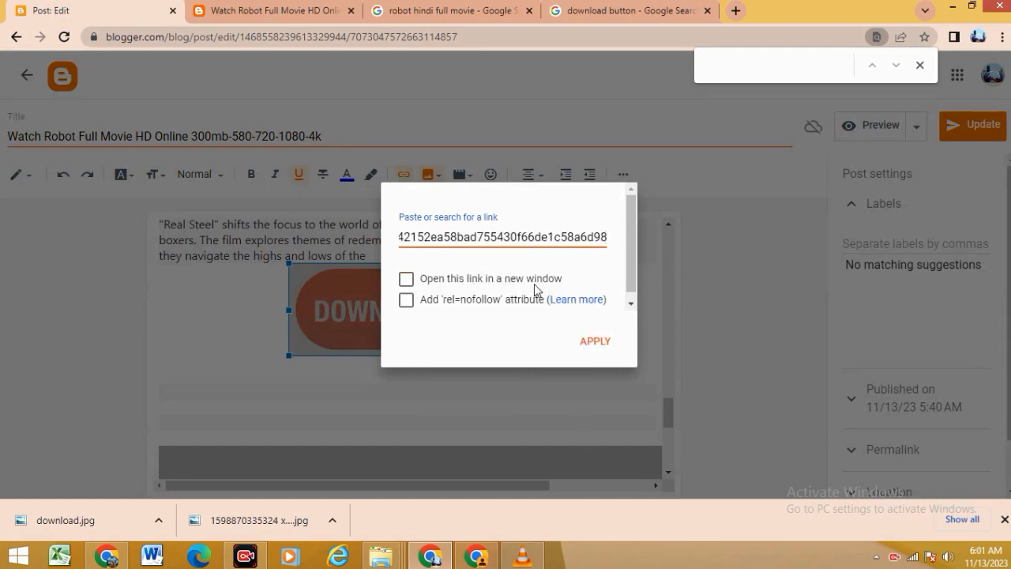
{"action": "left_click", "coordinate": [406, 281]}
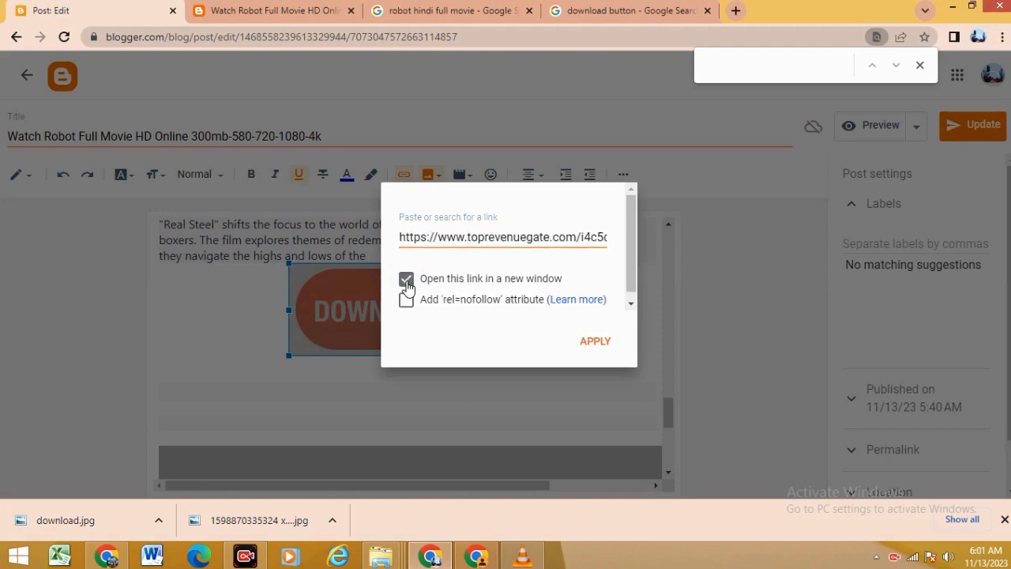
{"action": "left_click", "coordinate": [595, 342]}
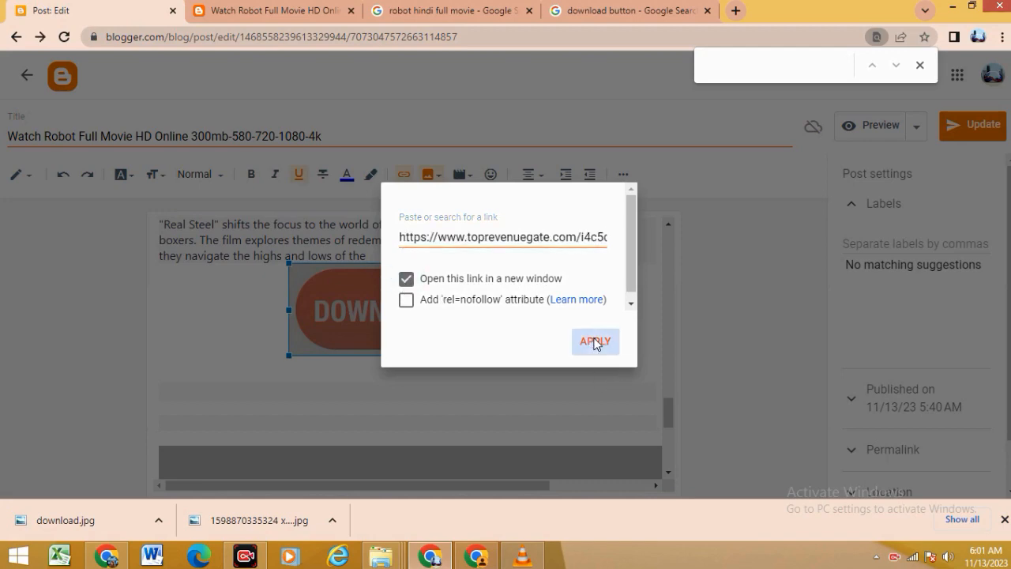
{"action": "left_click", "coordinate": [561, 354]}
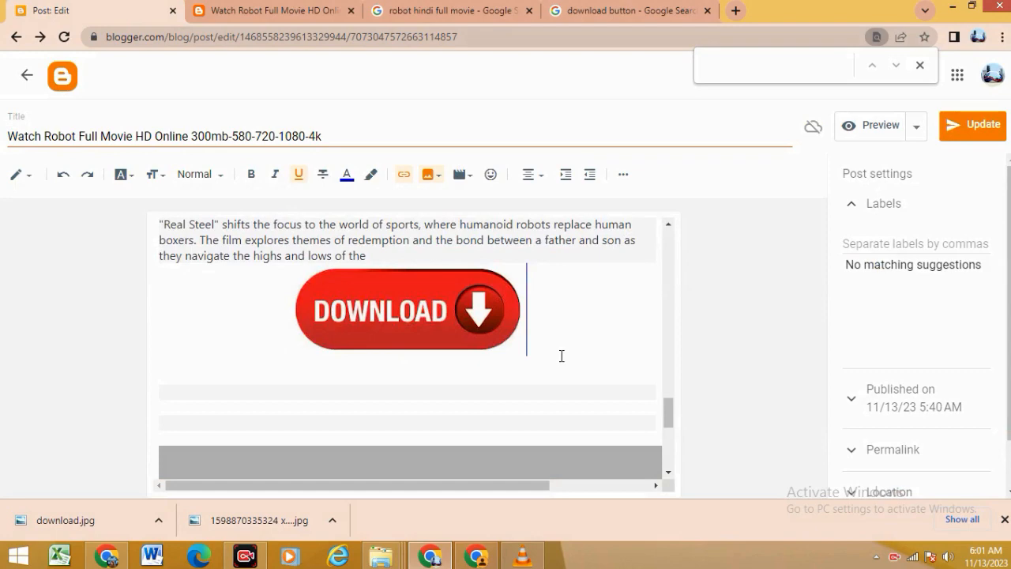
- Update the robot movie post and reload its live page on moviesplay12.blogspot.com
{"action": "scroll", "coordinate": [387, 365], "scroll_direction": "down", "scroll_amount": 3}
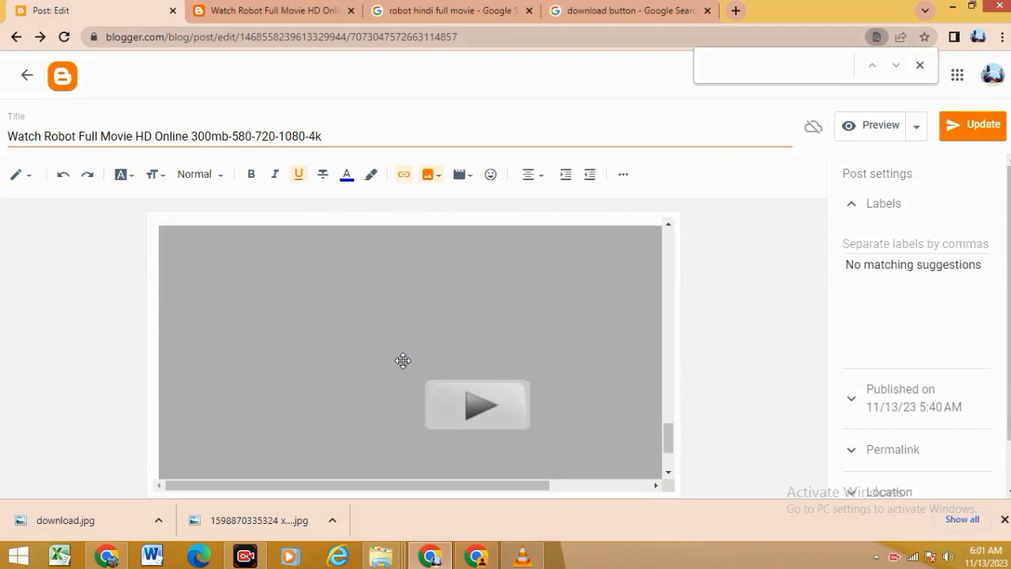
{"action": "scroll", "coordinate": [402, 359], "scroll_direction": "up", "scroll_amount": 15}
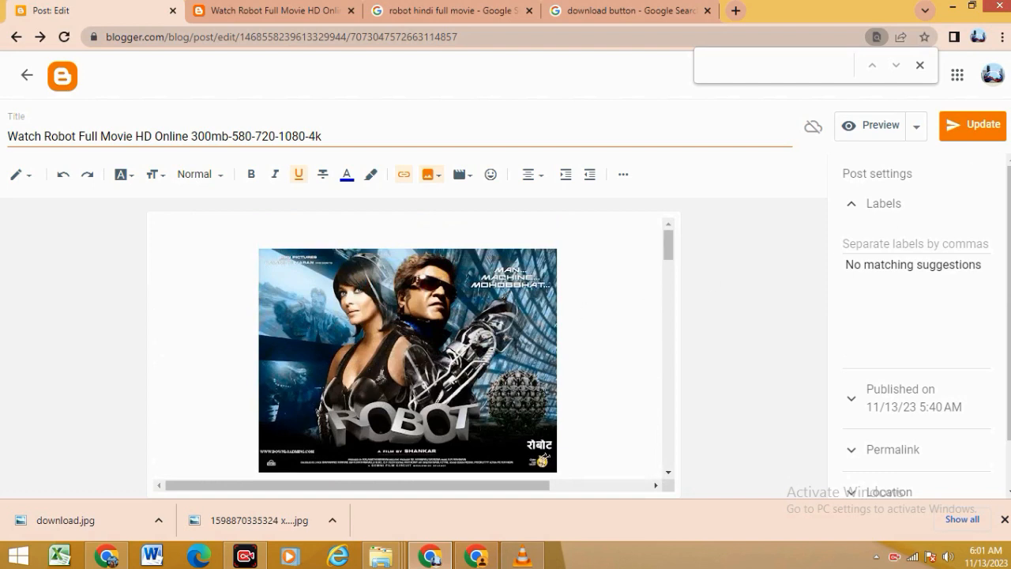
{"action": "left_click", "coordinate": [970, 129]}
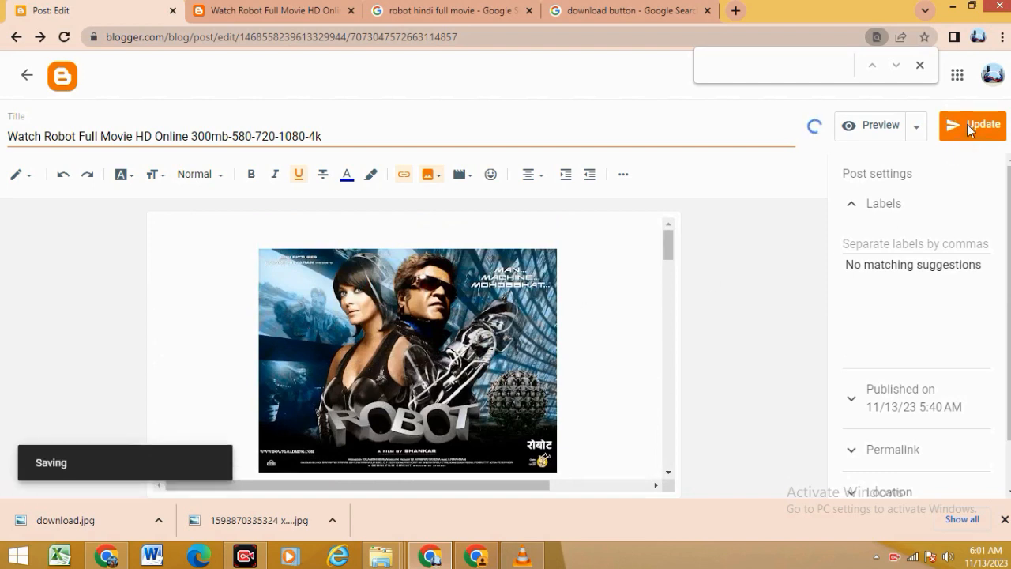
{"action": "left_click", "coordinate": [239, 10]}
{"action": "scroll", "coordinate": [336, 240], "scroll_direction": "up", "scroll_amount": 15}
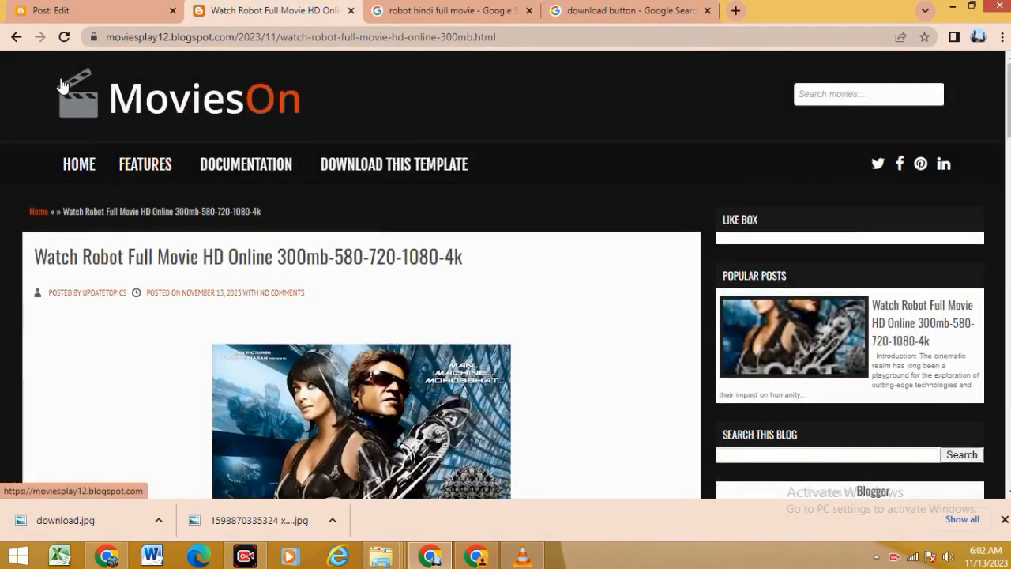
{"action": "left_click", "coordinate": [64, 36]}
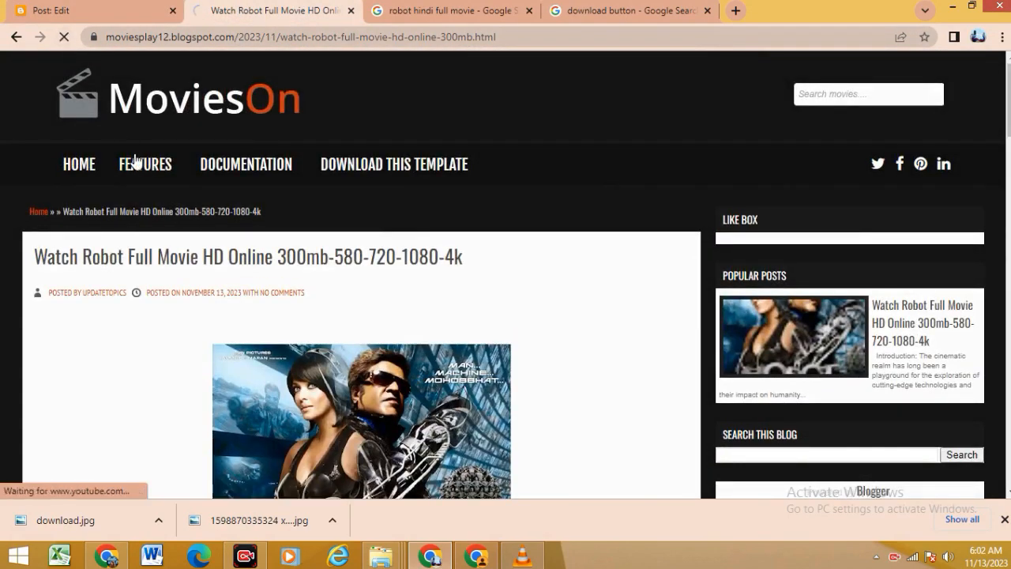
{"action": "mouse_move", "coordinate": [136, 161]}
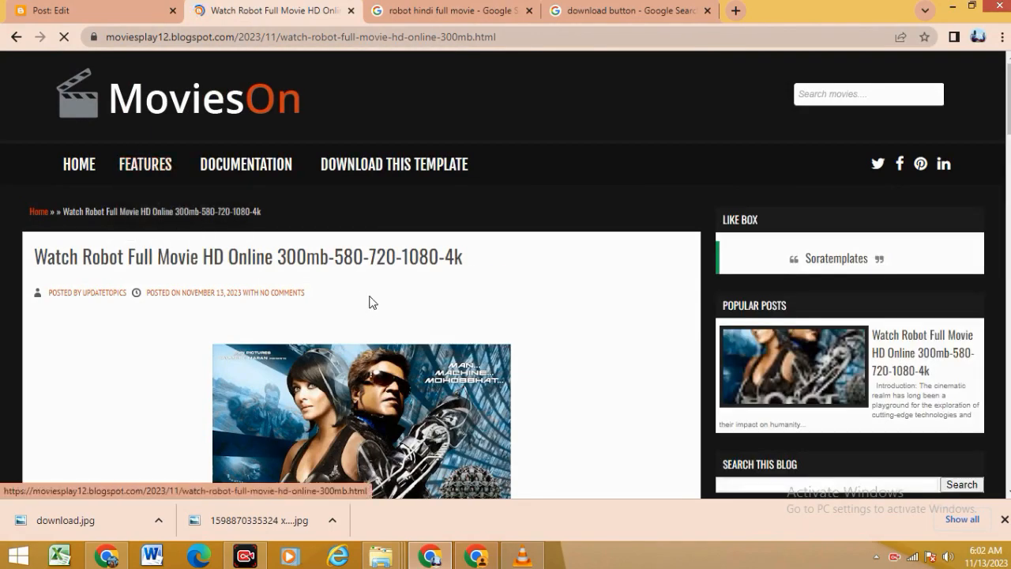
- Test the Adsterra banner above the Ex Machina section on the live post and return to the post page
{"action": "scroll", "coordinate": [371, 299], "scroll_direction": "down", "scroll_amount": 5}
{"action": "scroll", "coordinate": [375, 292], "scroll_direction": "down", "scroll_amount": 12}
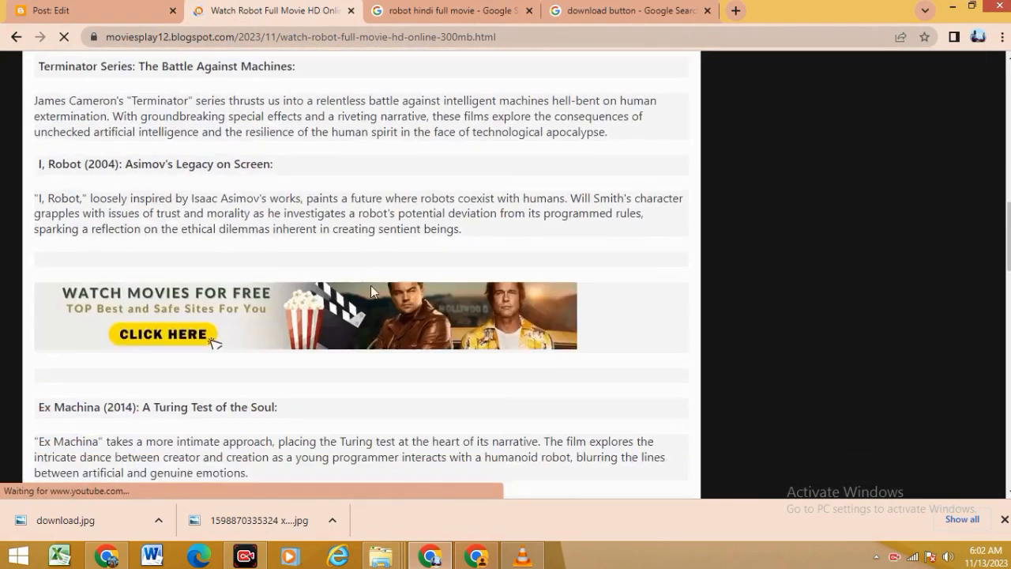
{"action": "scroll", "coordinate": [370, 290], "scroll_direction": "up", "scroll_amount": 5}
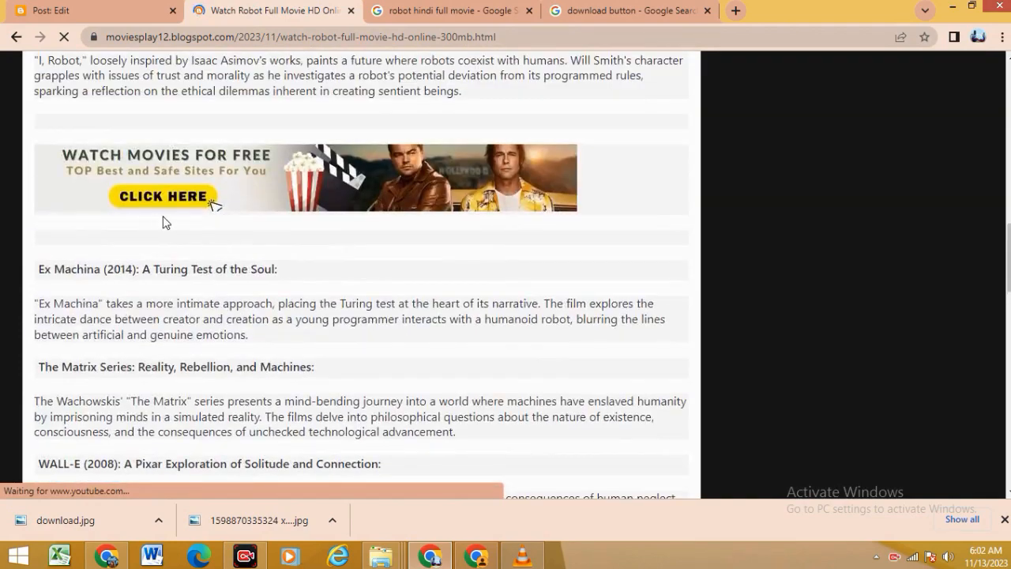
{"action": "scroll", "coordinate": [213, 229], "scroll_direction": "up", "scroll_amount": 5}
{"action": "left_click", "coordinate": [219, 248]}
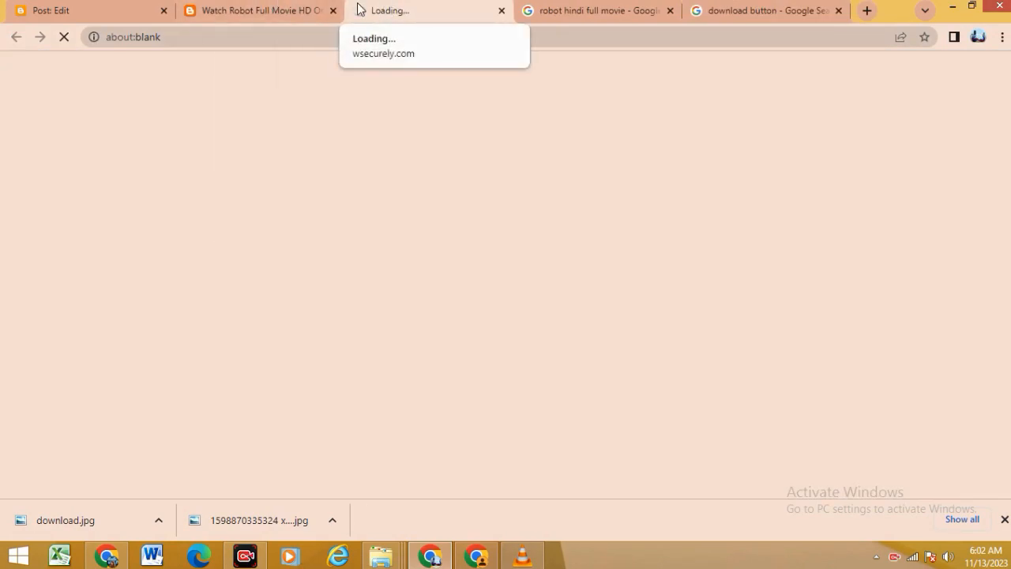
{"action": "left_click", "coordinate": [255, 8]}
- Test the download button below the Real Steel paragraph on the live post and return to the post page
{"action": "scroll", "coordinate": [276, 296], "scroll_direction": "down", "scroll_amount": 15}
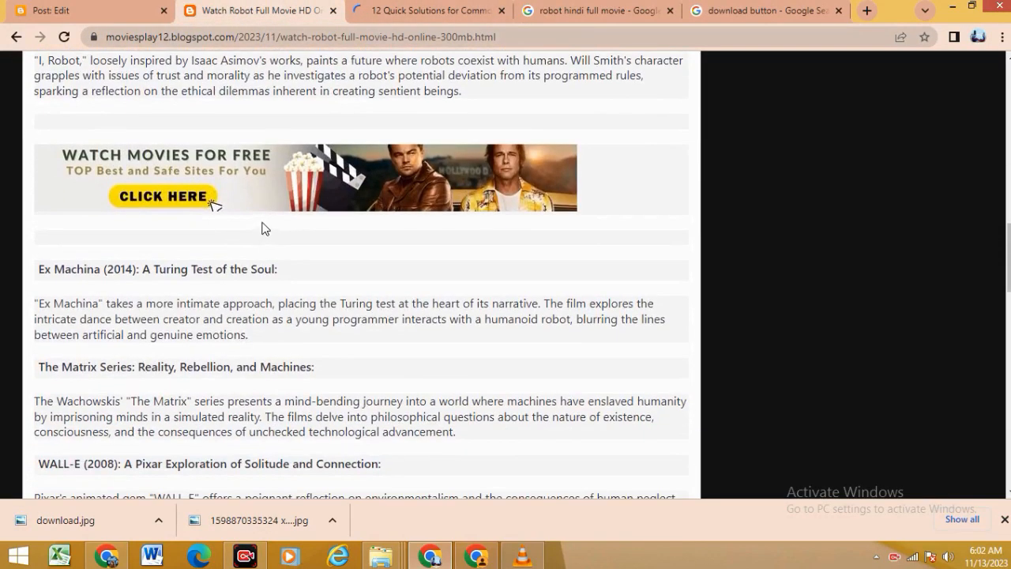
{"action": "scroll", "coordinate": [308, 273], "scroll_direction": "down", "scroll_amount": 2}
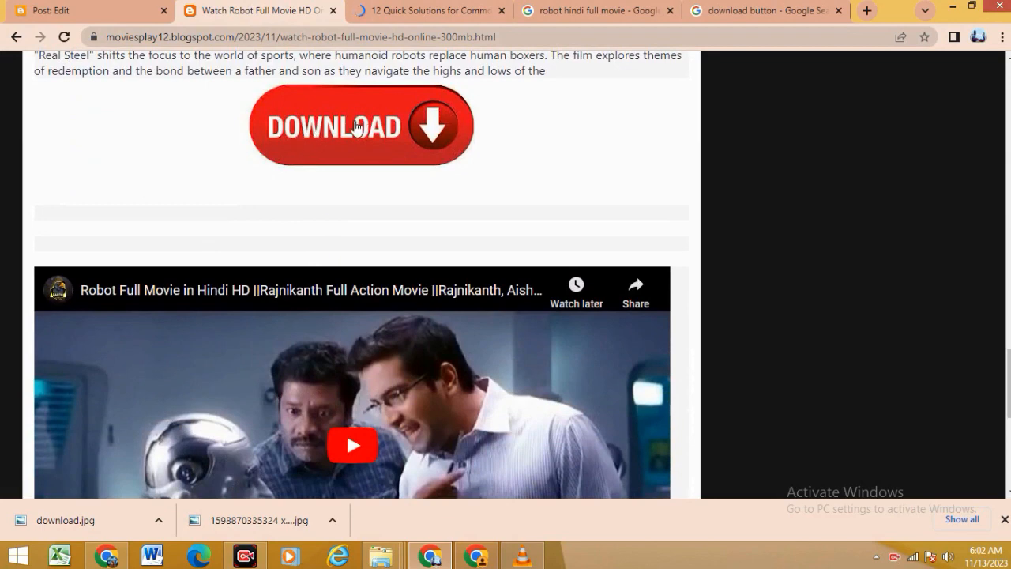
{"action": "scroll", "coordinate": [316, 166], "scroll_direction": "down", "scroll_amount": 4}
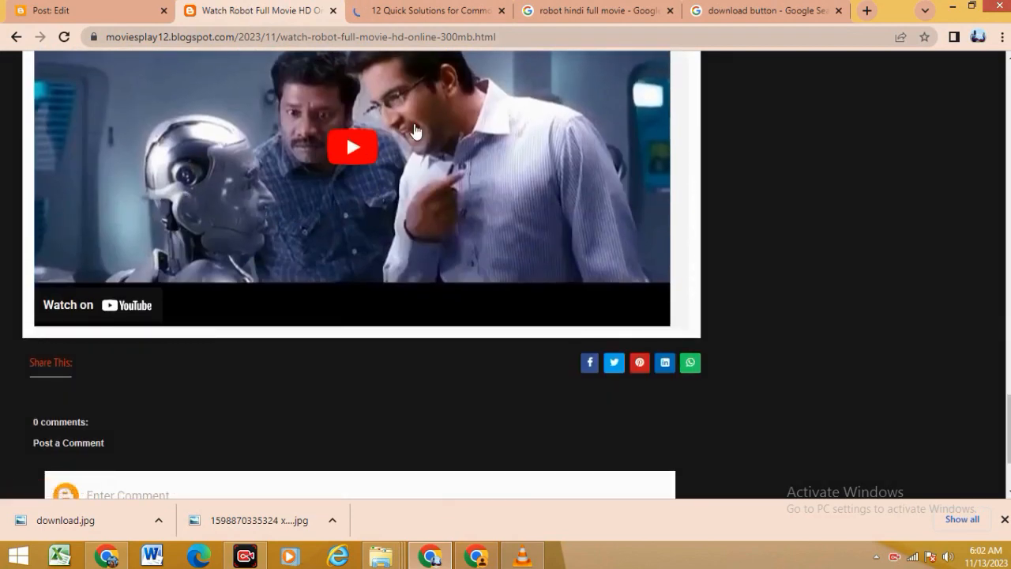
{"action": "scroll", "coordinate": [340, 237], "scroll_direction": "up", "scroll_amount": 1}
{"action": "scroll", "coordinate": [339, 237], "scroll_direction": "up", "scroll_amount": 3}
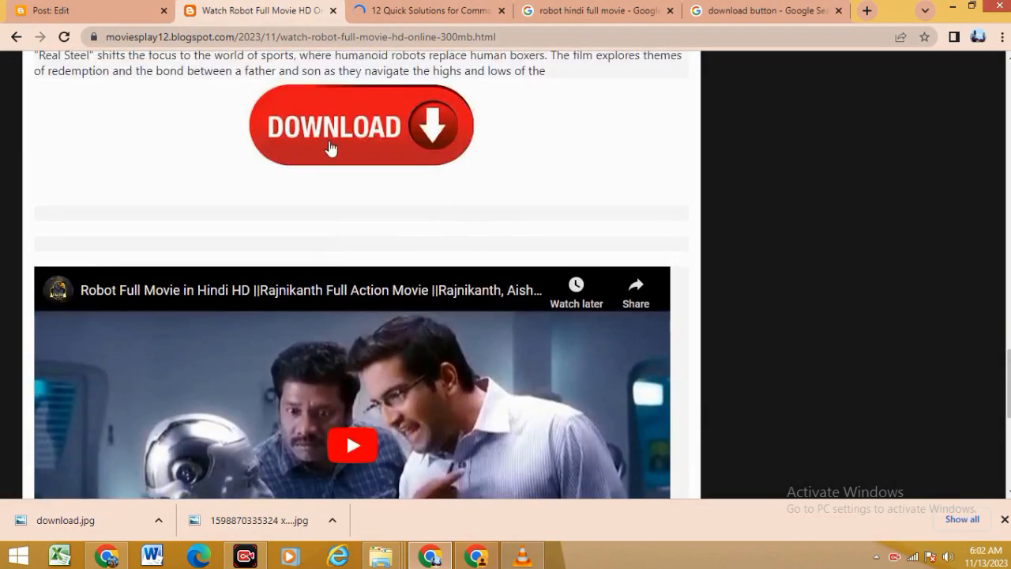
{"action": "left_click", "coordinate": [312, 125]}
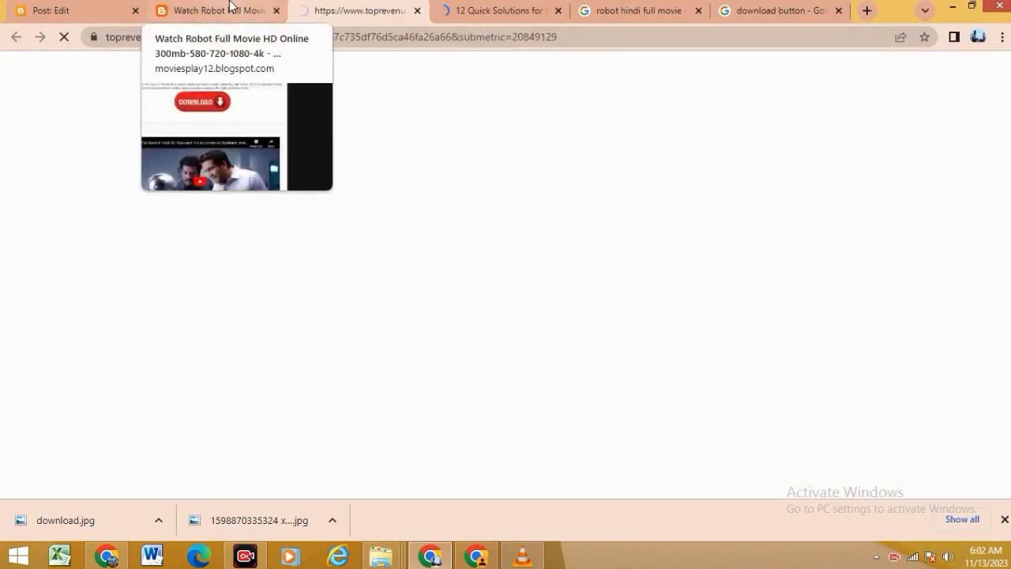
{"action": "left_click", "coordinate": [229, 7]}
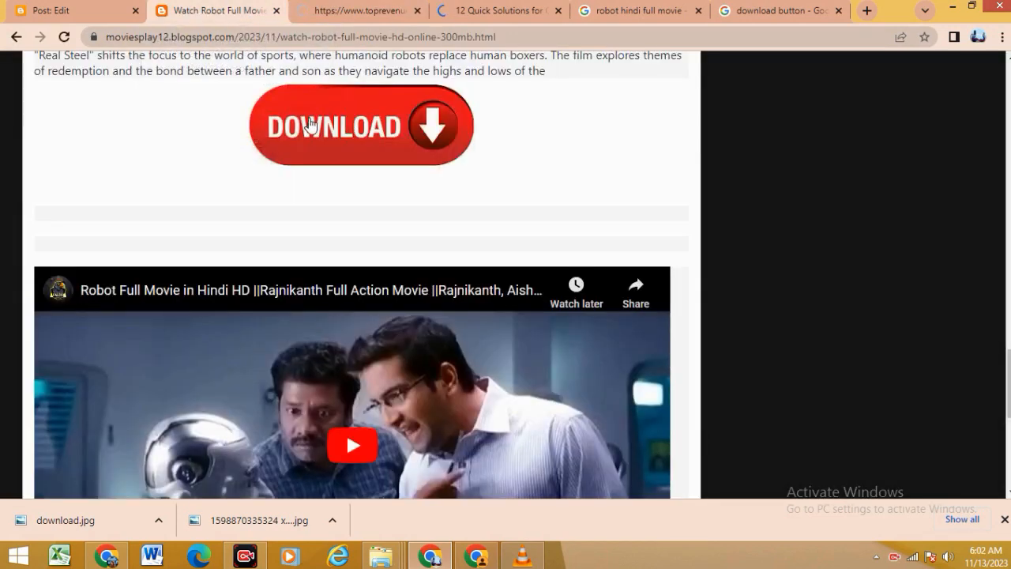
- Check the embedded video and download button on the live post, and close the ad page opened by the download button
{"action": "scroll", "coordinate": [302, 167], "scroll_direction": "down", "scroll_amount": 3}
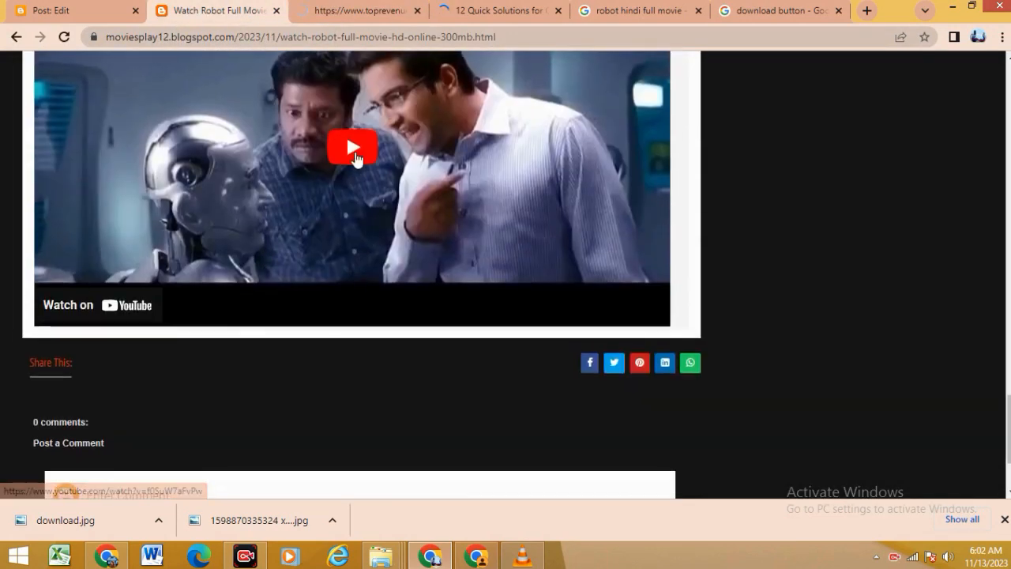
{"action": "scroll", "coordinate": [360, 170], "scroll_direction": "up", "scroll_amount": 2}
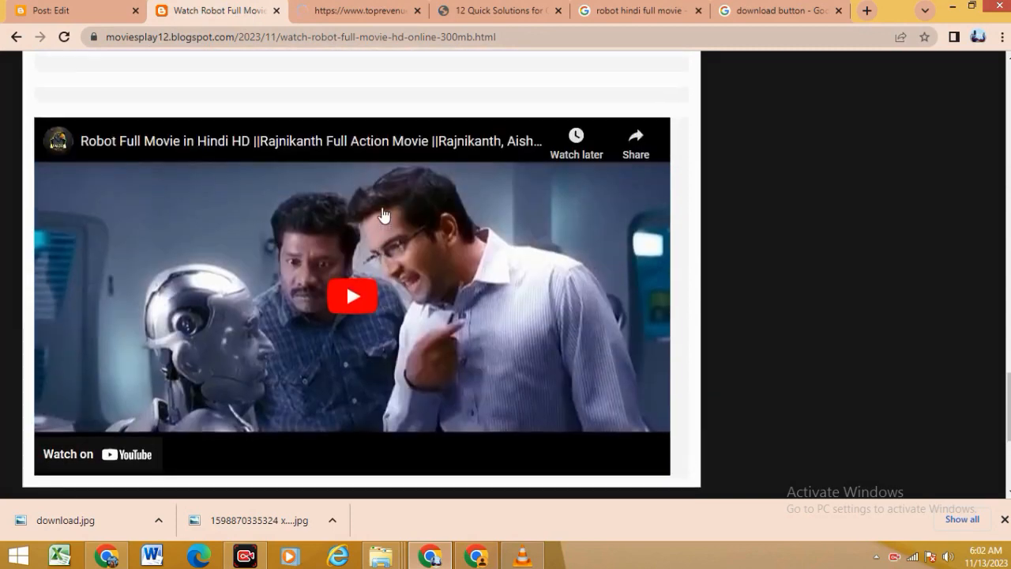
{"action": "scroll", "coordinate": [367, 292], "scroll_direction": "up", "scroll_amount": 2}
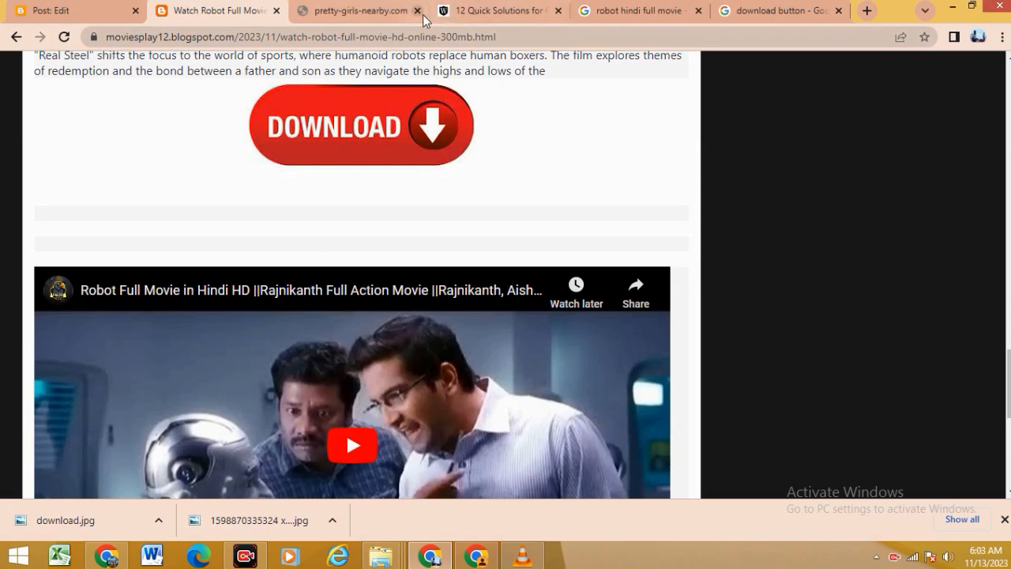
{"action": "left_click", "coordinate": [417, 11]}
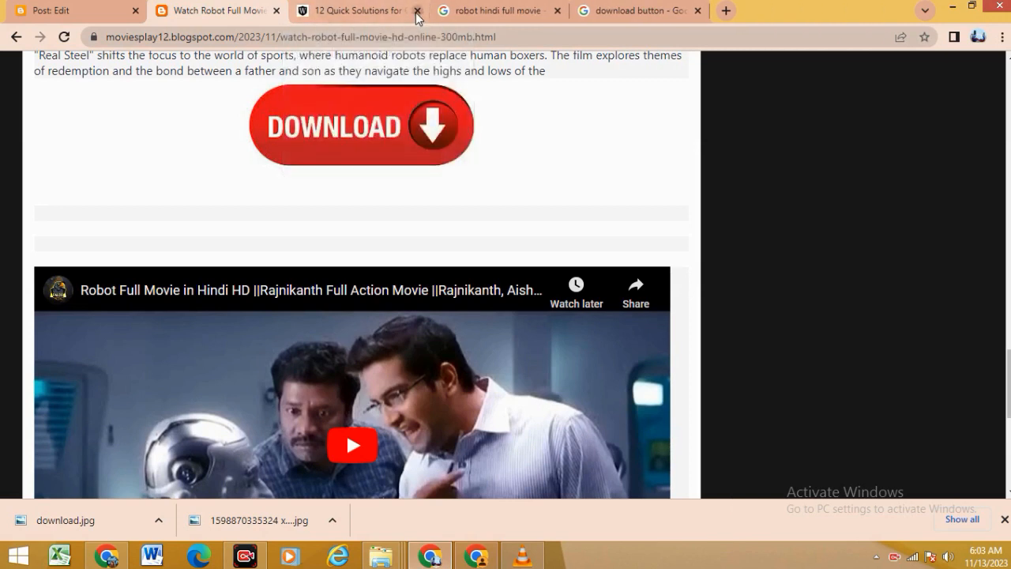